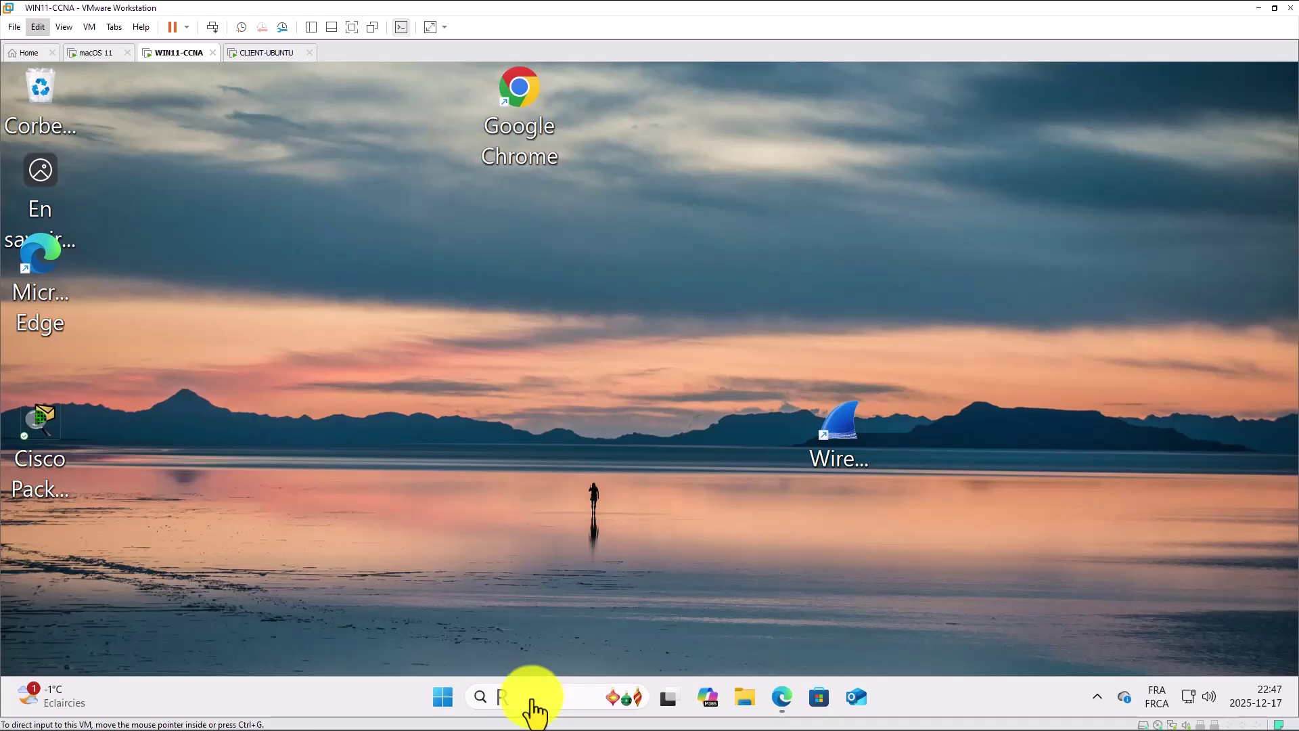
Step: Find the Control Panel by searching for "pann" and go through the network status page to the network adapter connections
click(532, 697)
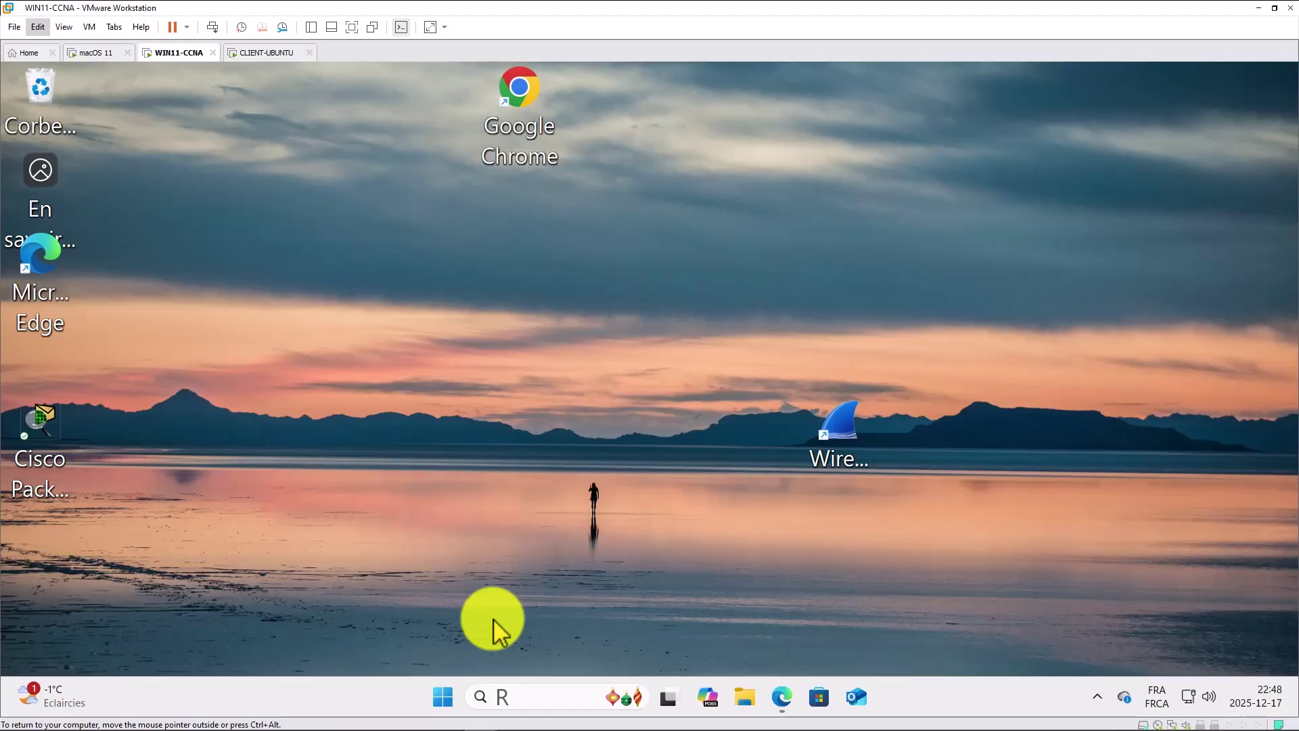
click(511, 695)
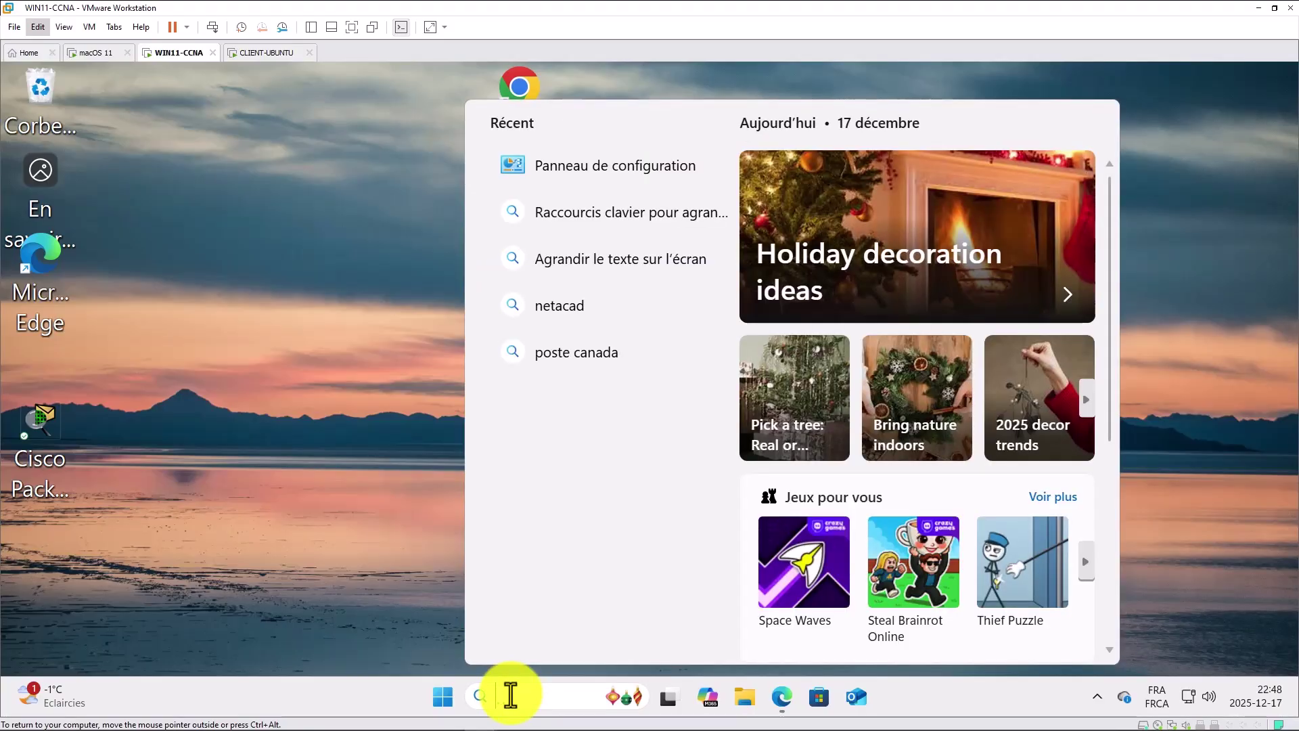
text(p)
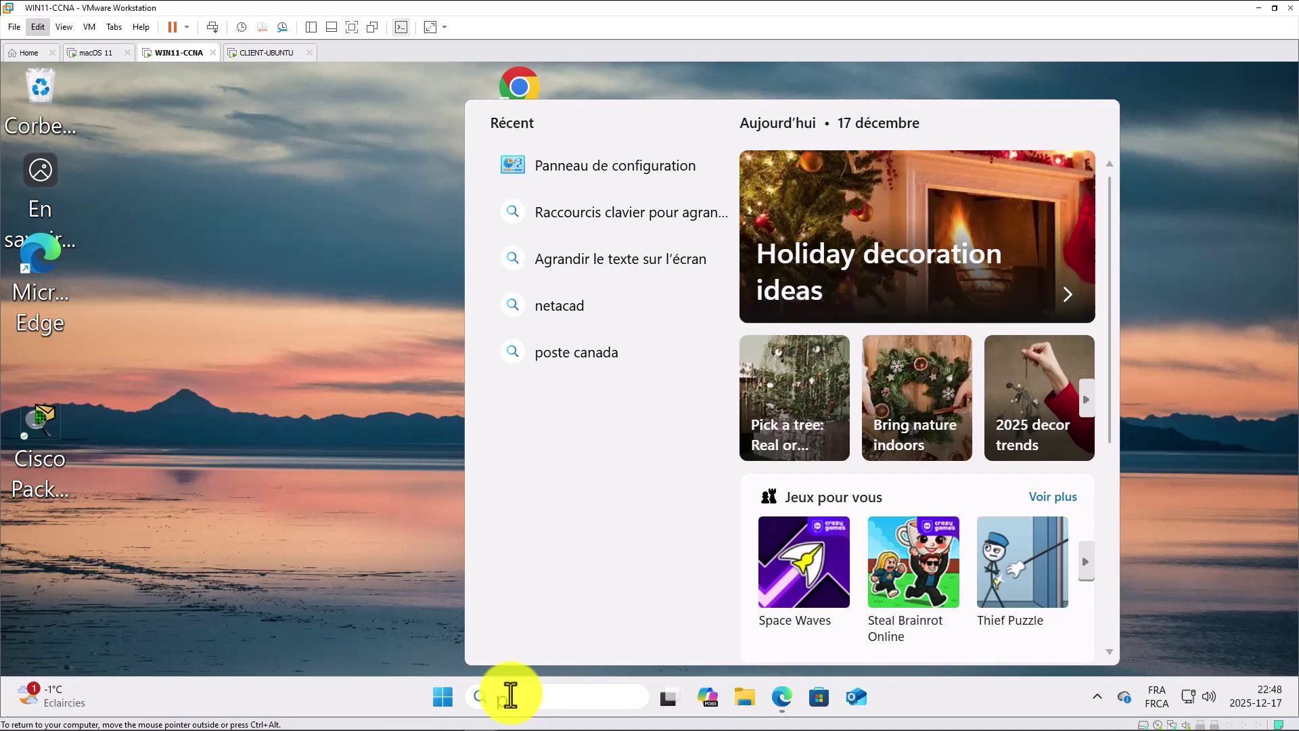
text(ann)
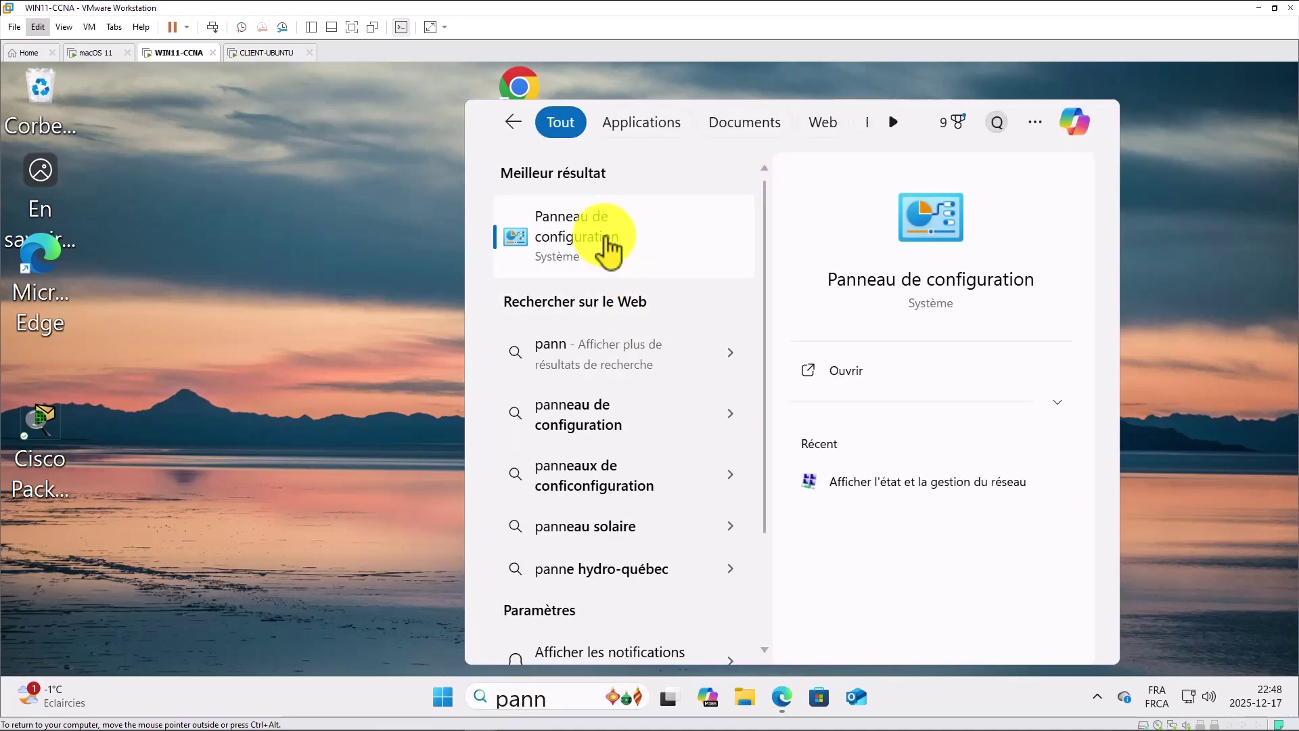
click(610, 251)
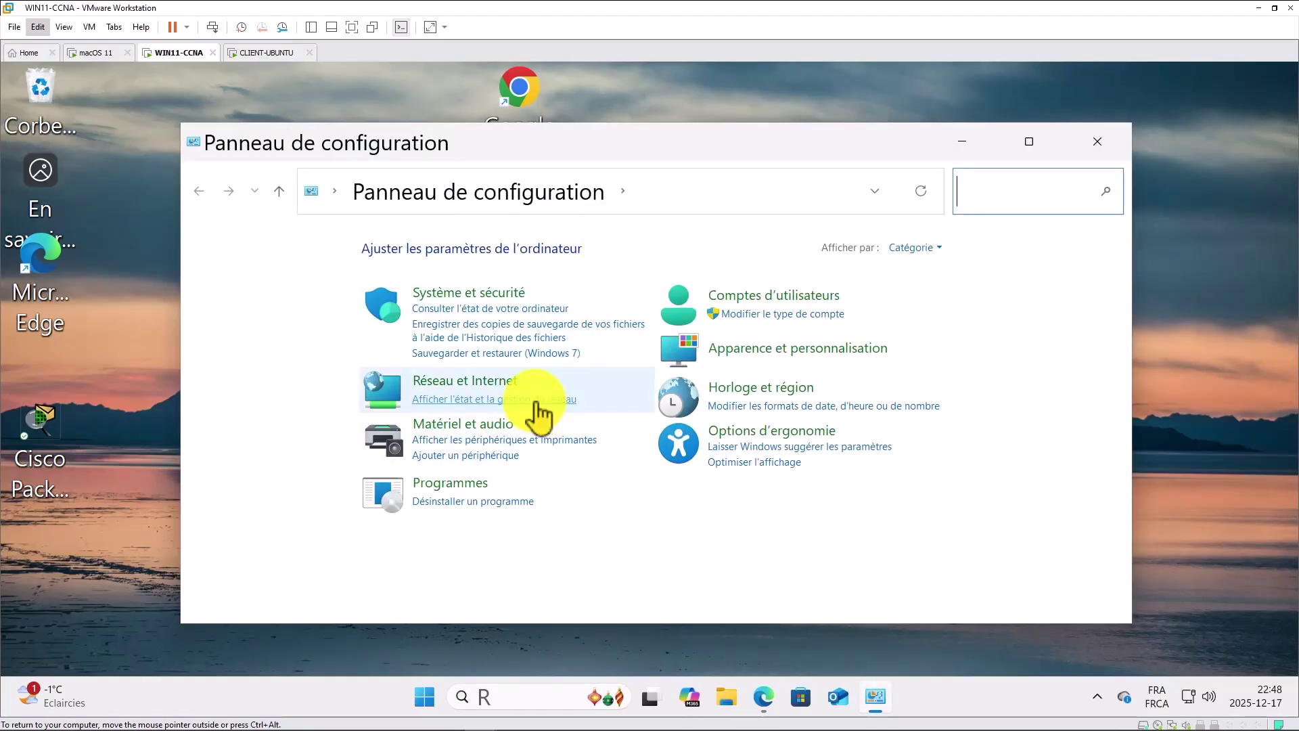
click(534, 404)
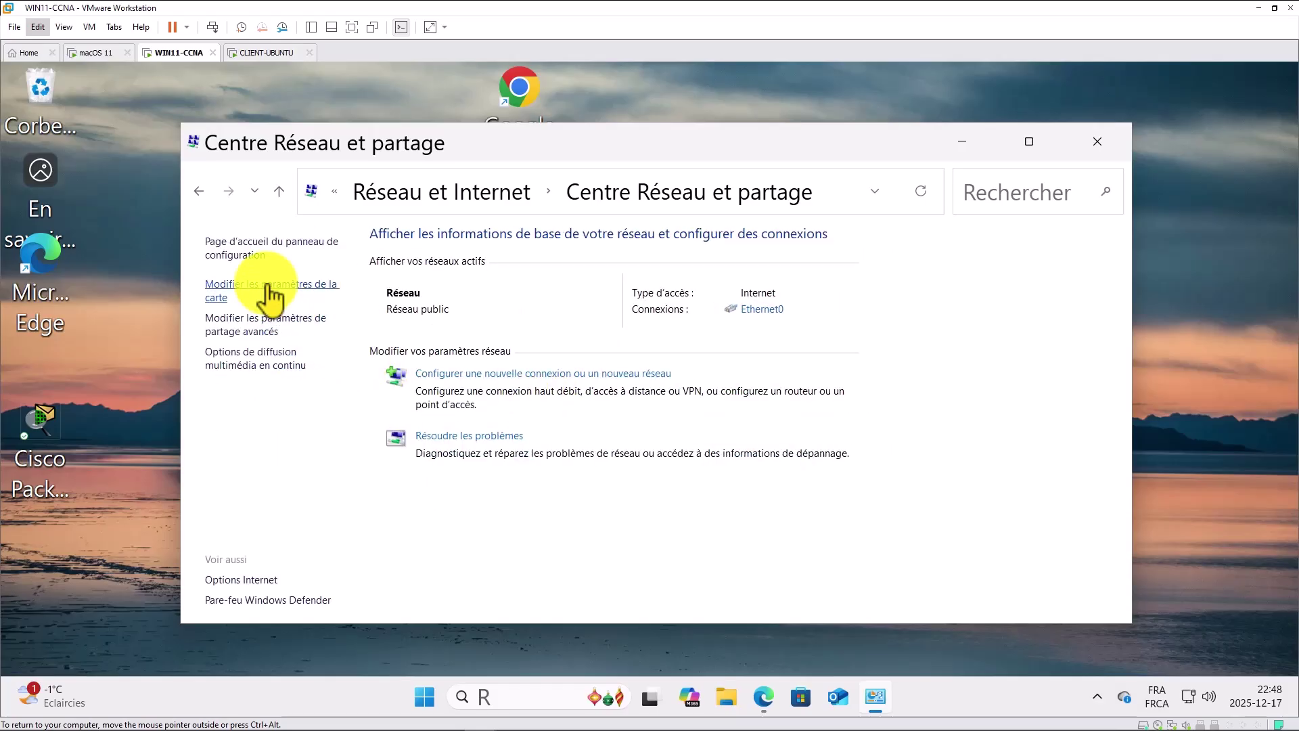
click(270, 287)
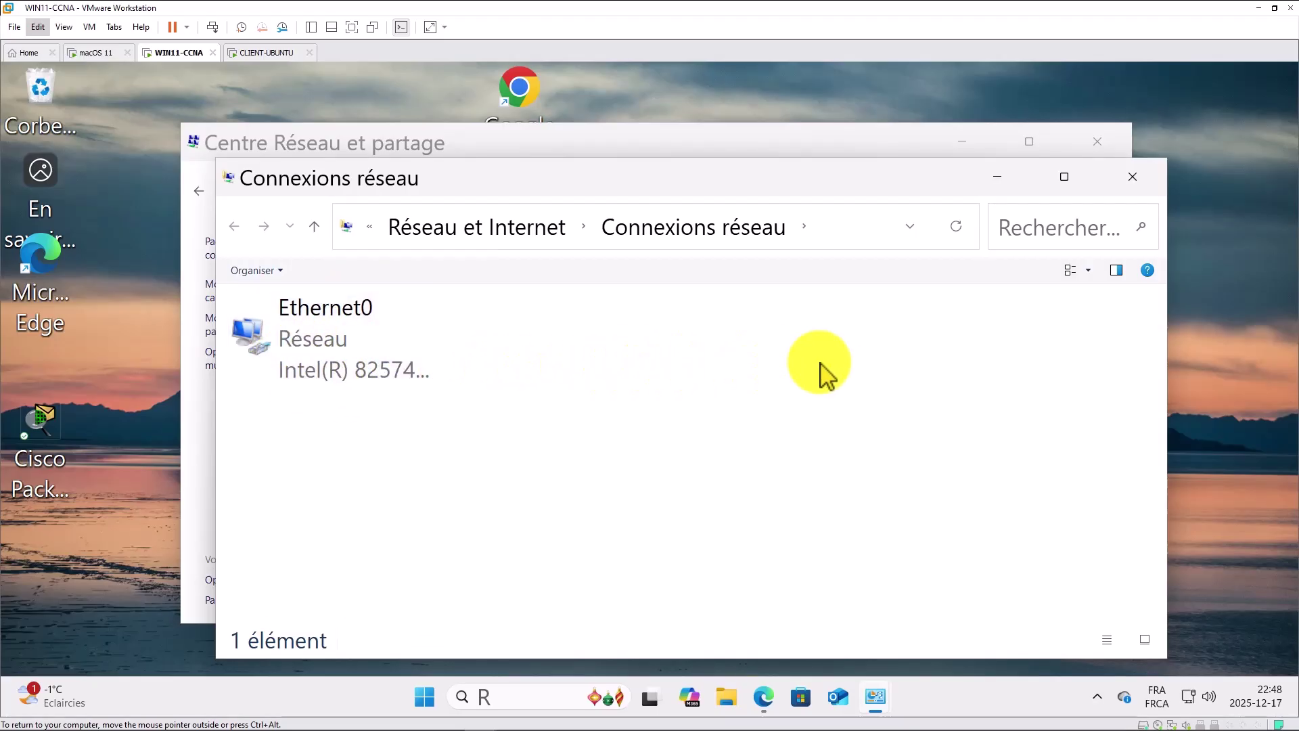
Step: Open the Ethernet0 properties and the TCP/IPv4 protocol properties, then cancel and close all the network windows
right_click(344, 357)
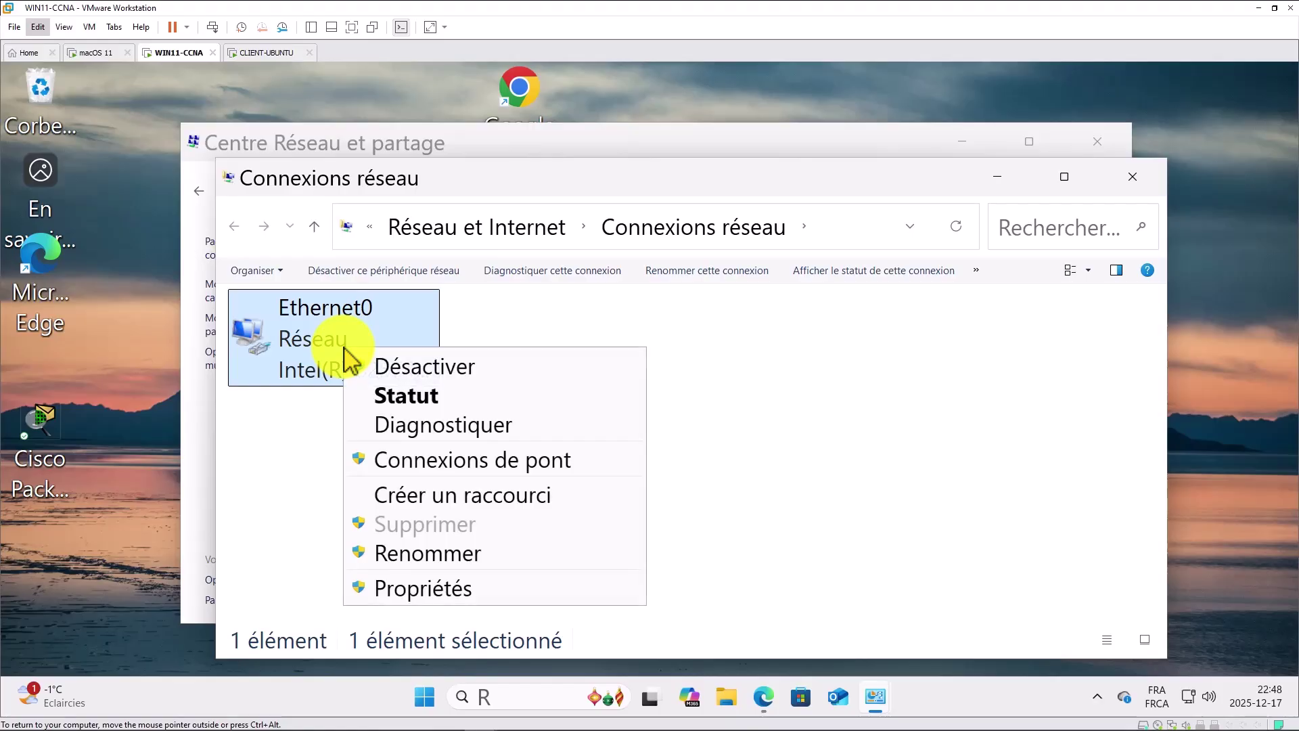
click(467, 593)
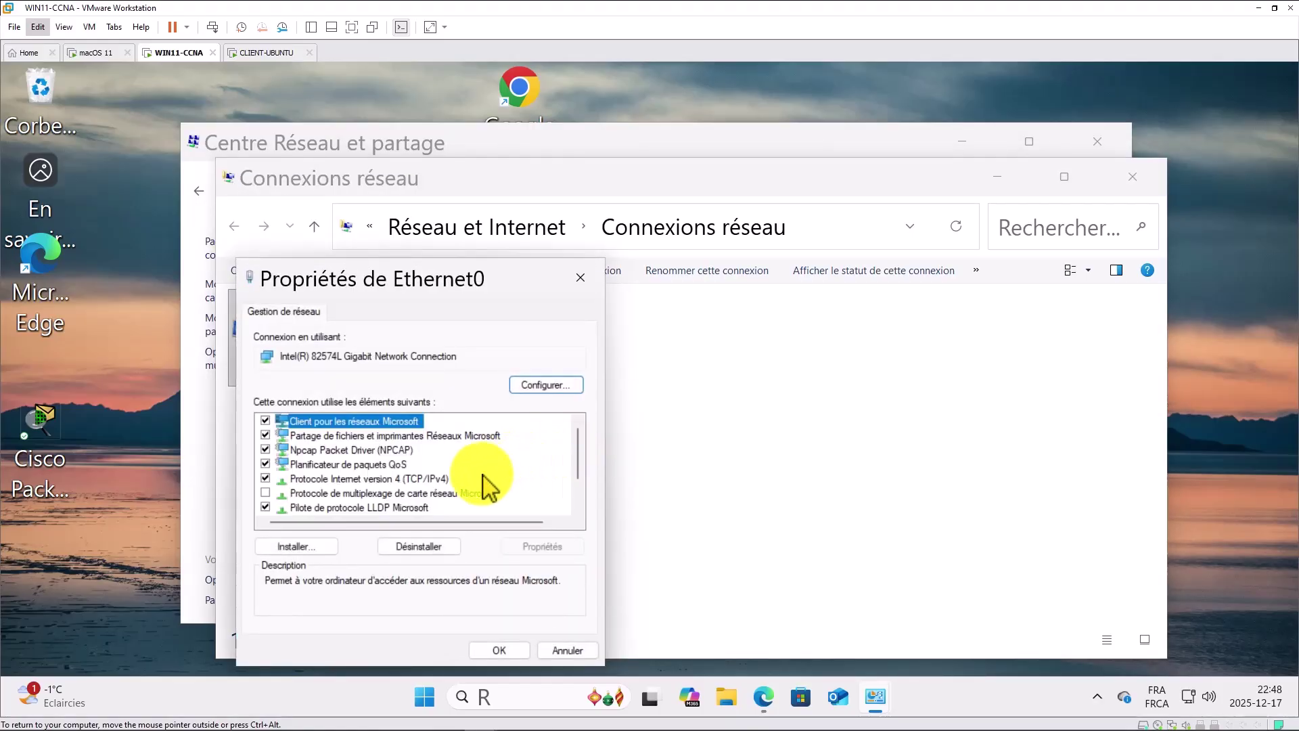
click(401, 478)
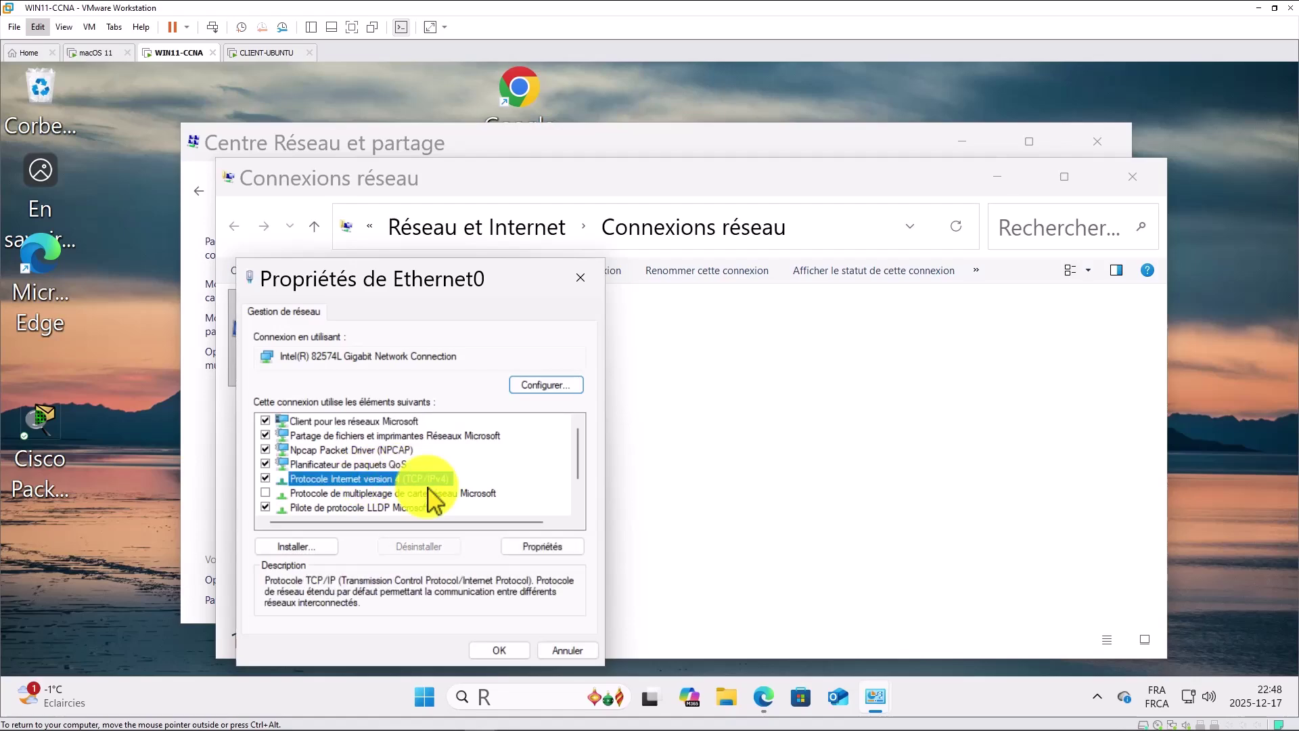
click(551, 547)
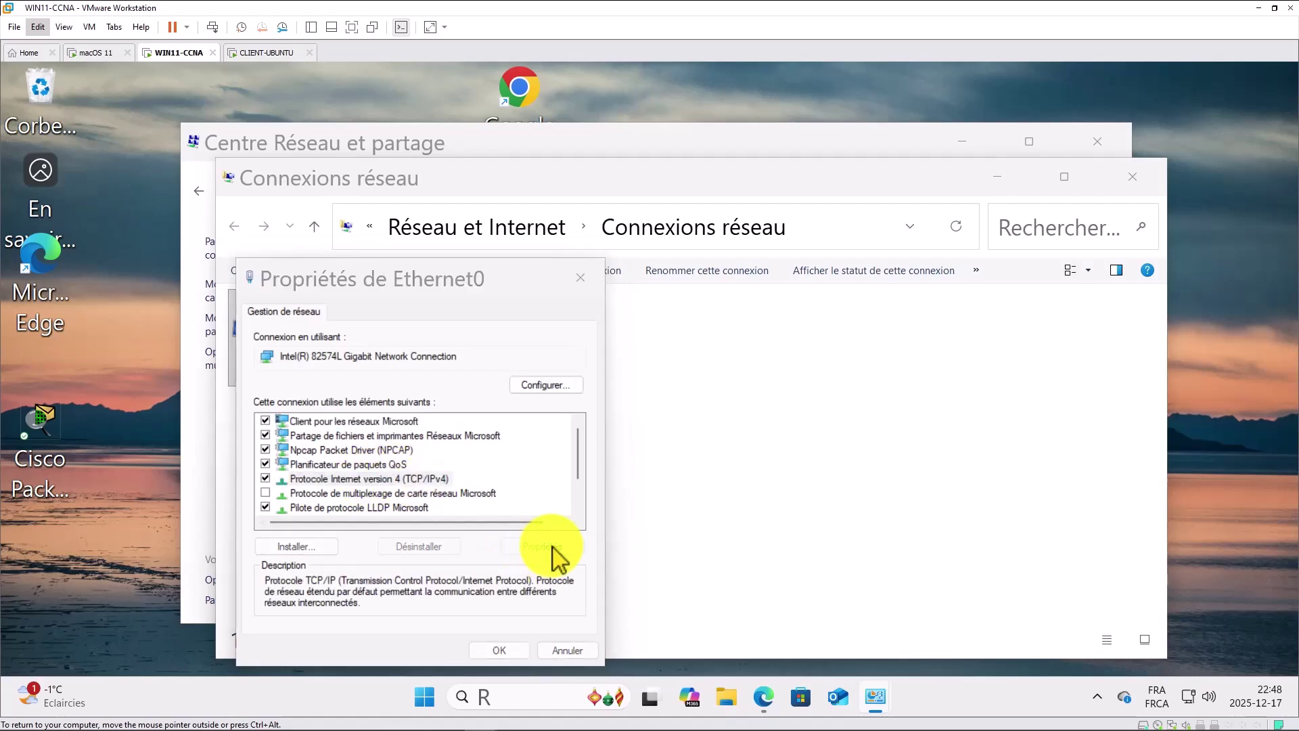
click(567, 652)
click(581, 279)
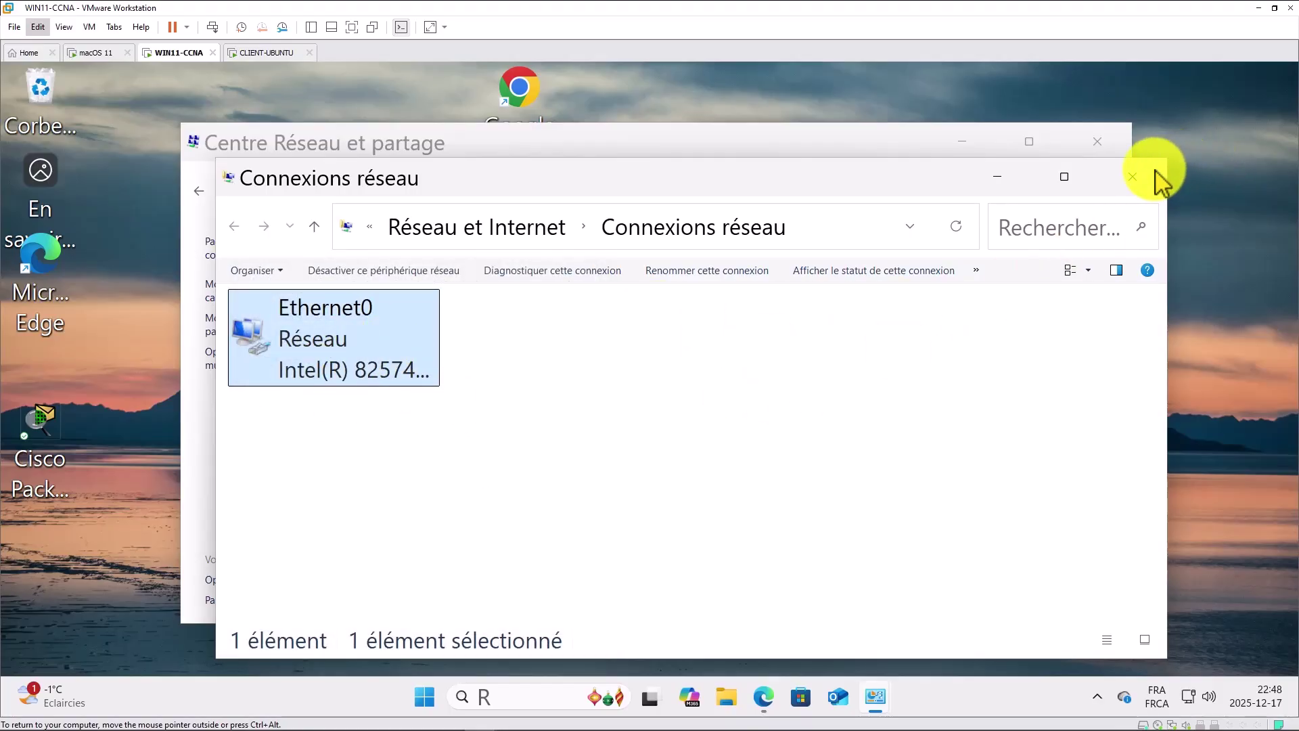
click(1133, 176)
click(1099, 141)
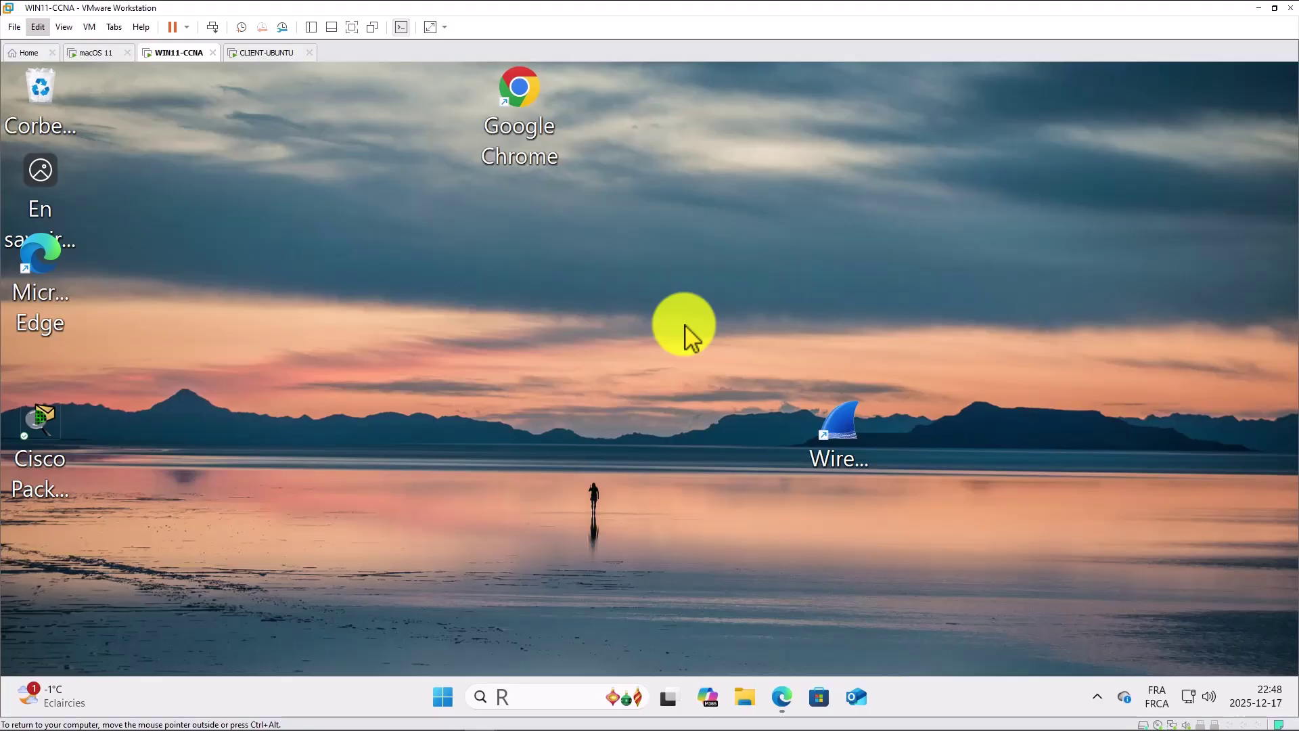
Step: Open the network connections directly by running ncpa.cpl
key(super+r)
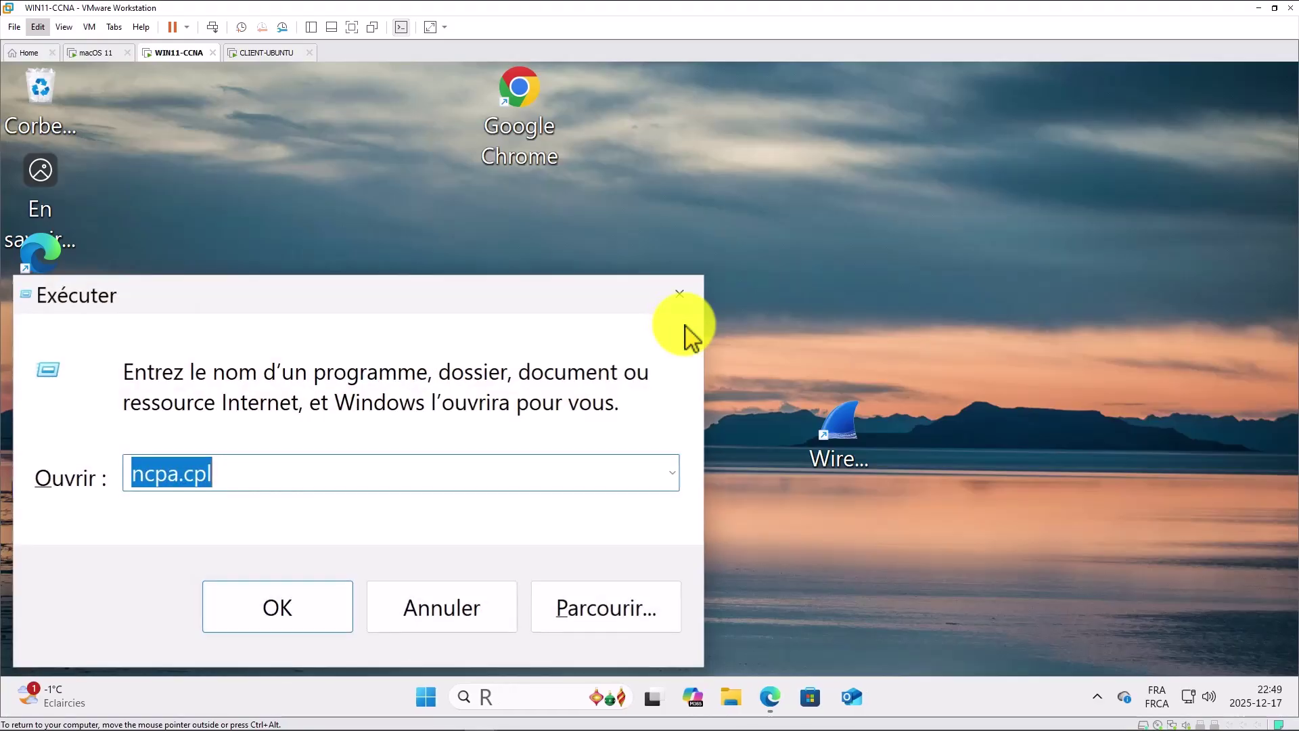
click(179, 478)
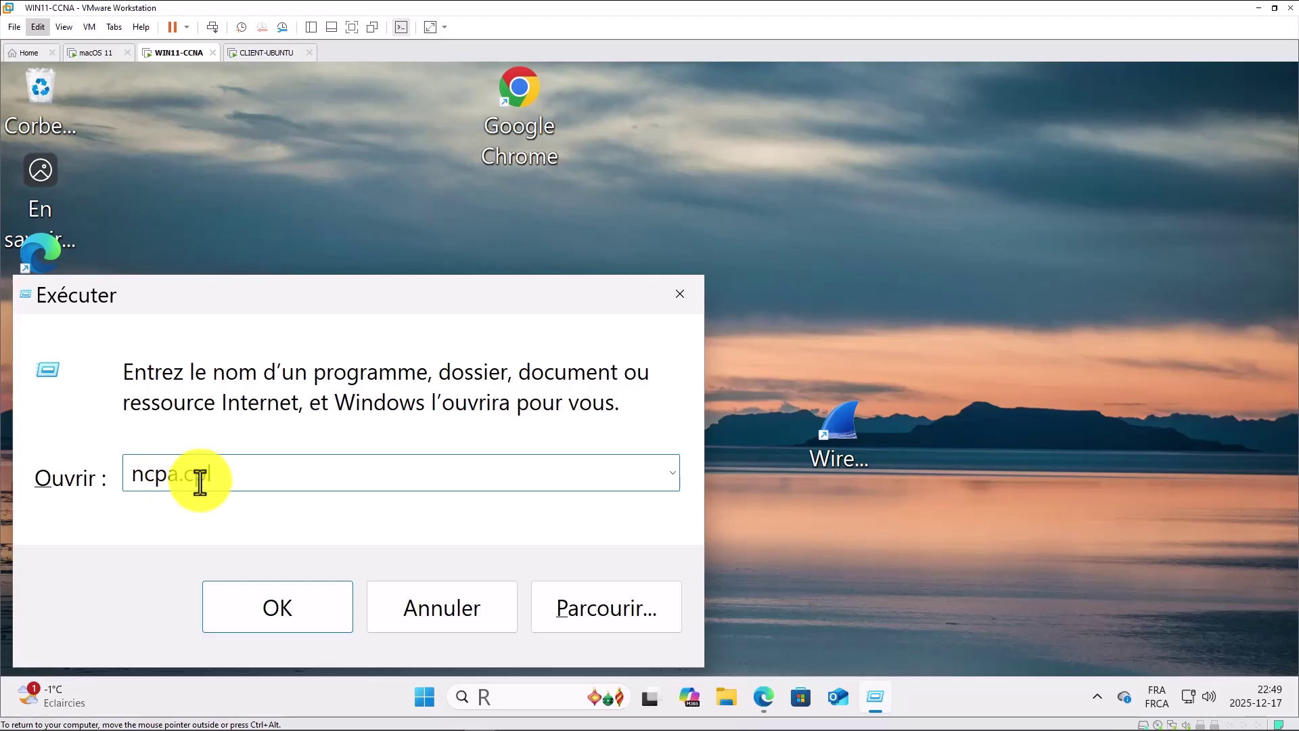
click(301, 608)
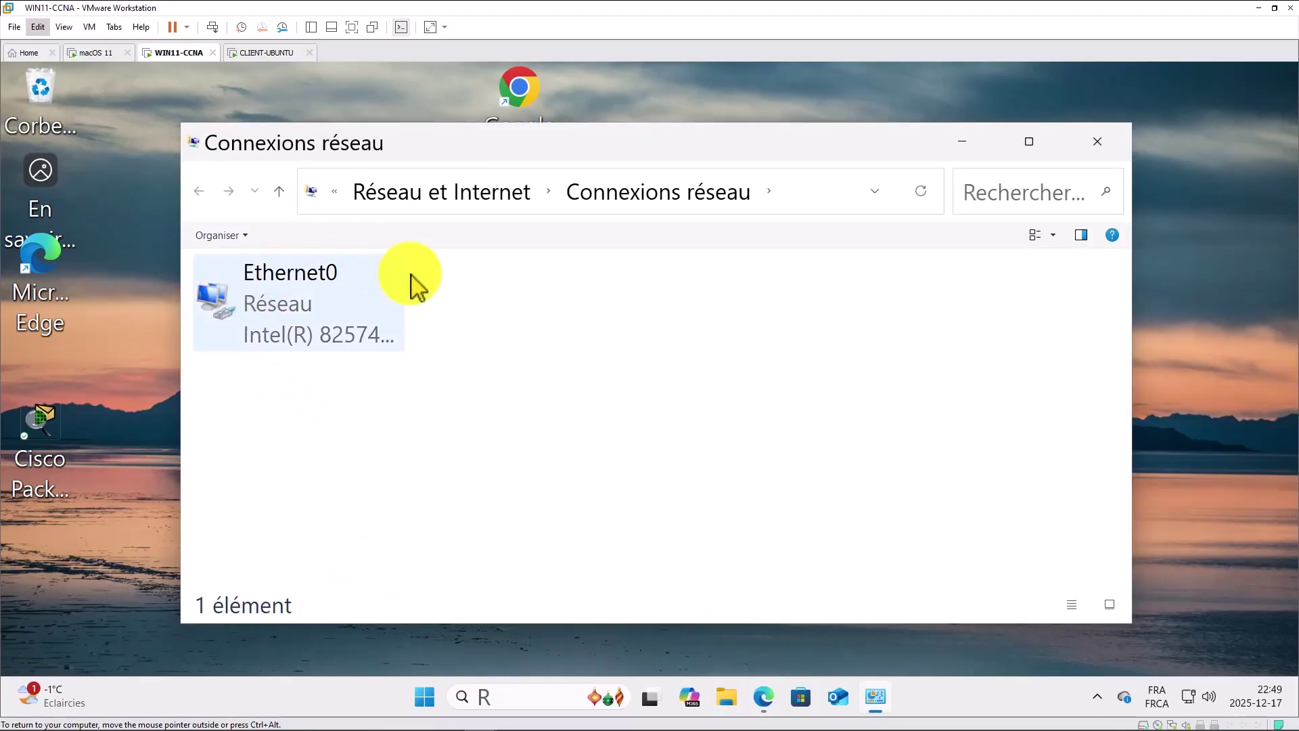
Step: Check the status of Ethernet0 and read its detailed connection information, then close both dialogs
right_click(313, 328)
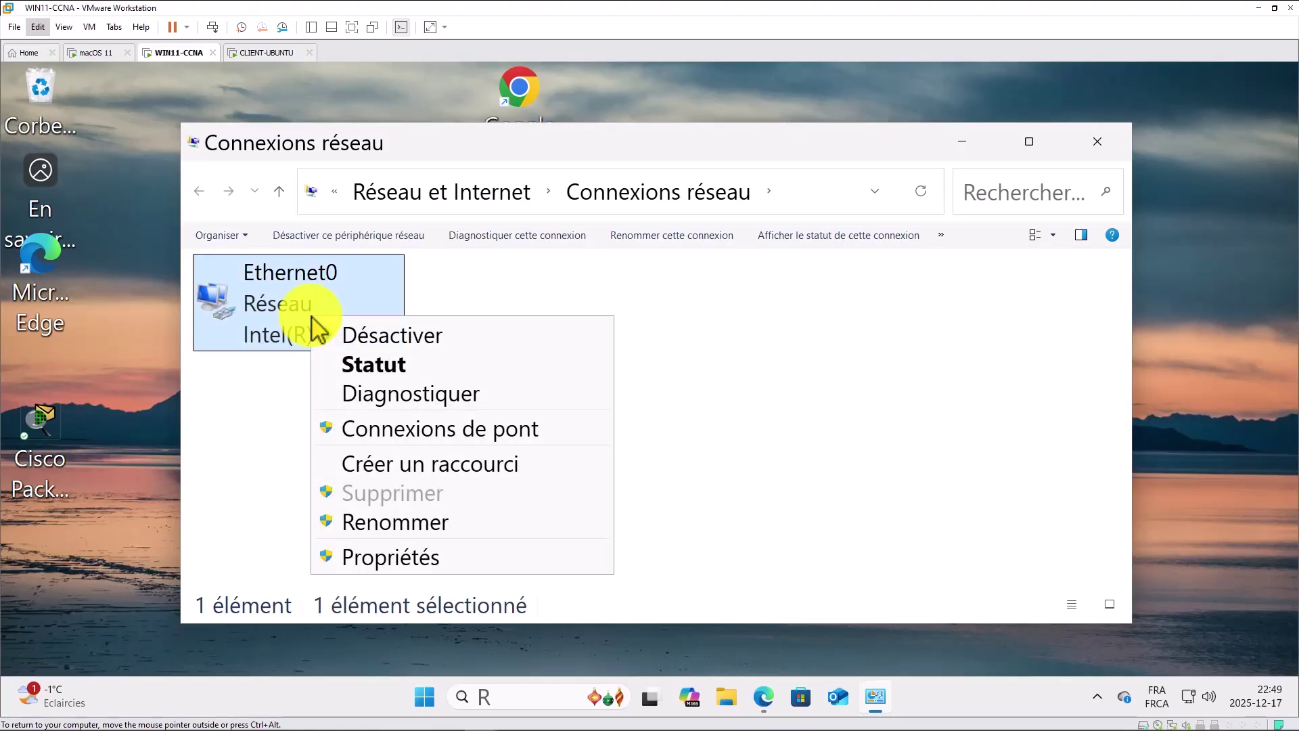
click(408, 369)
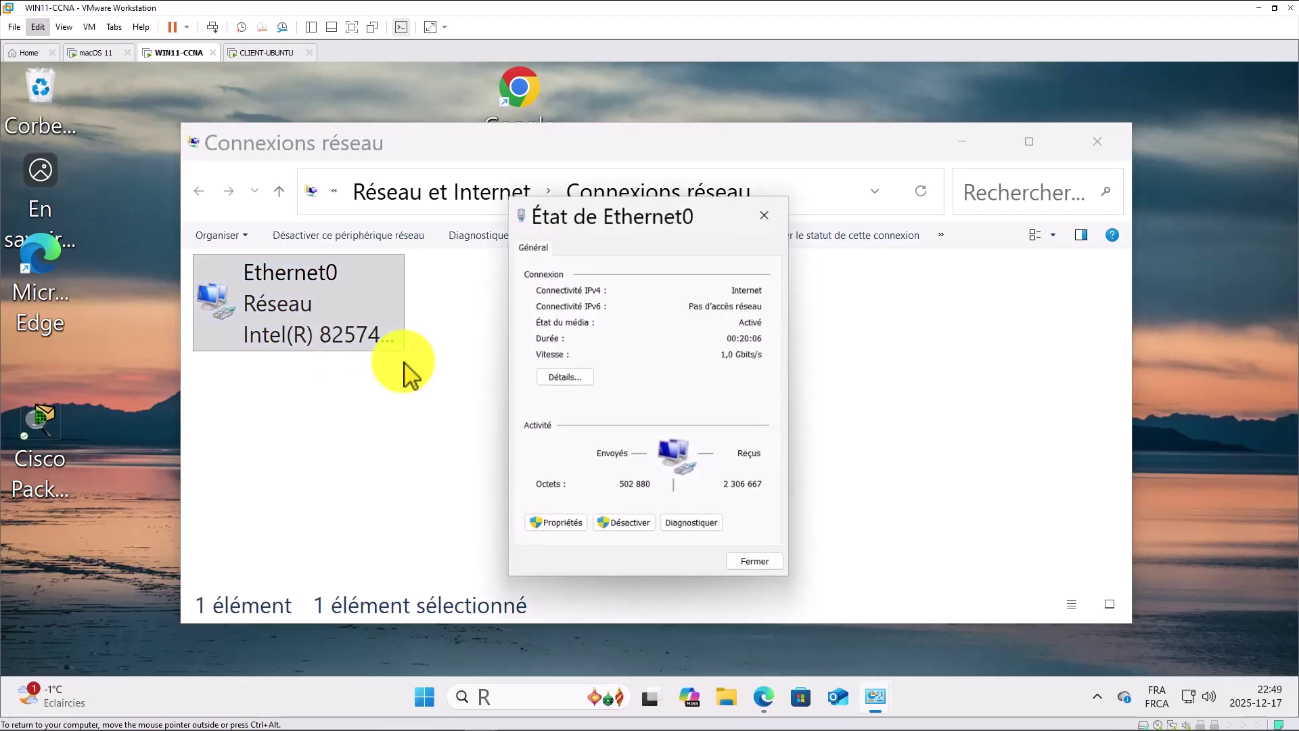
click(581, 382)
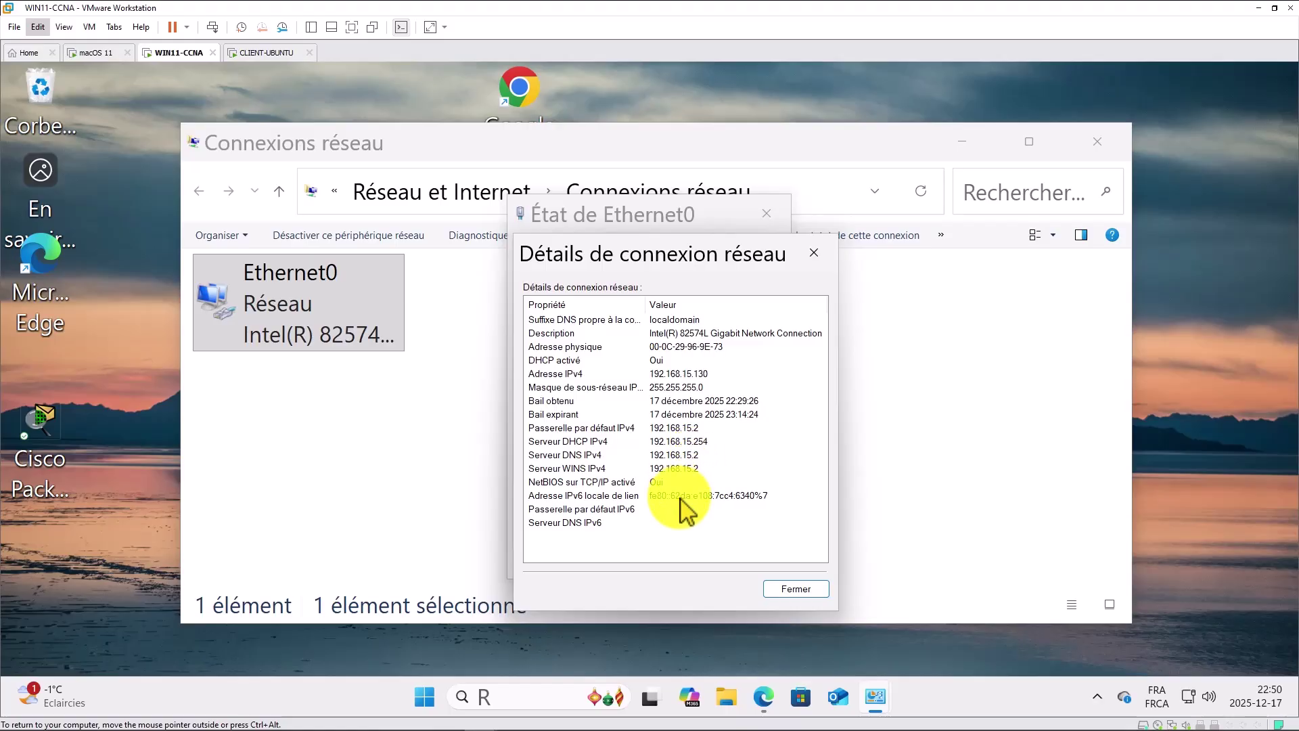
click(795, 592)
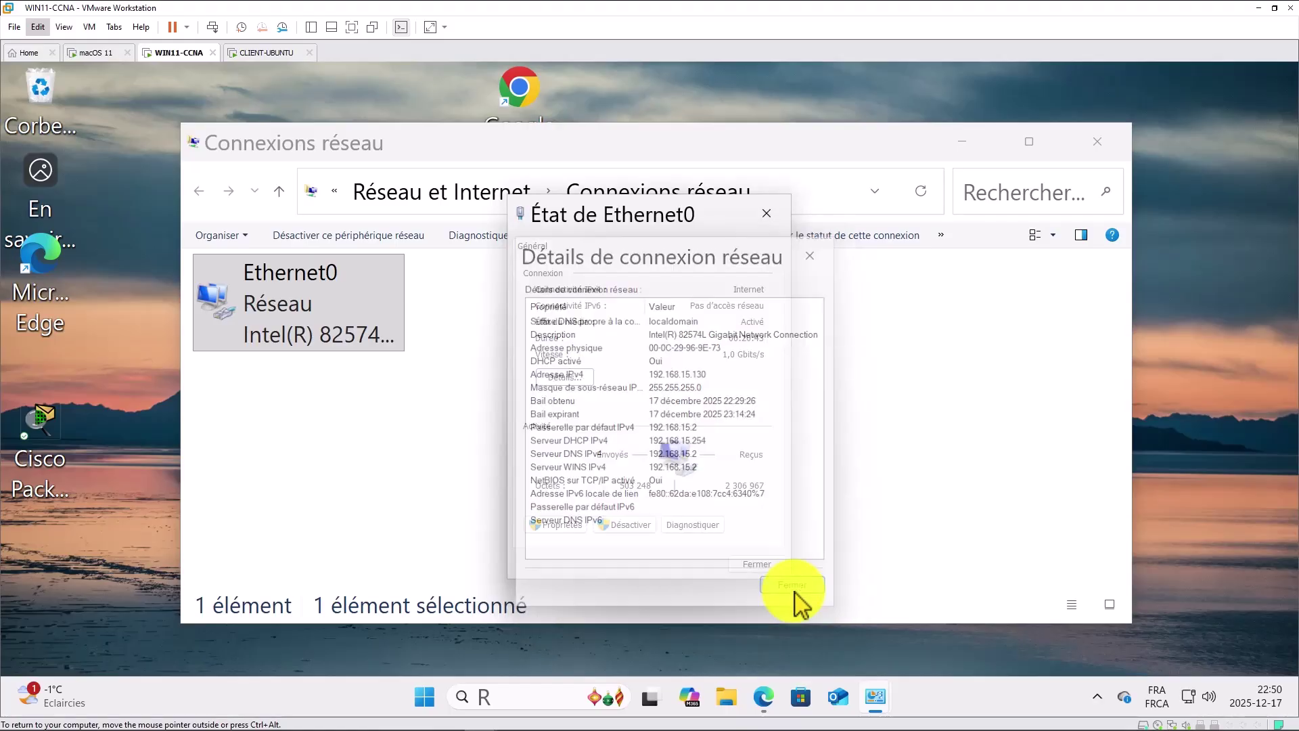
click(765, 565)
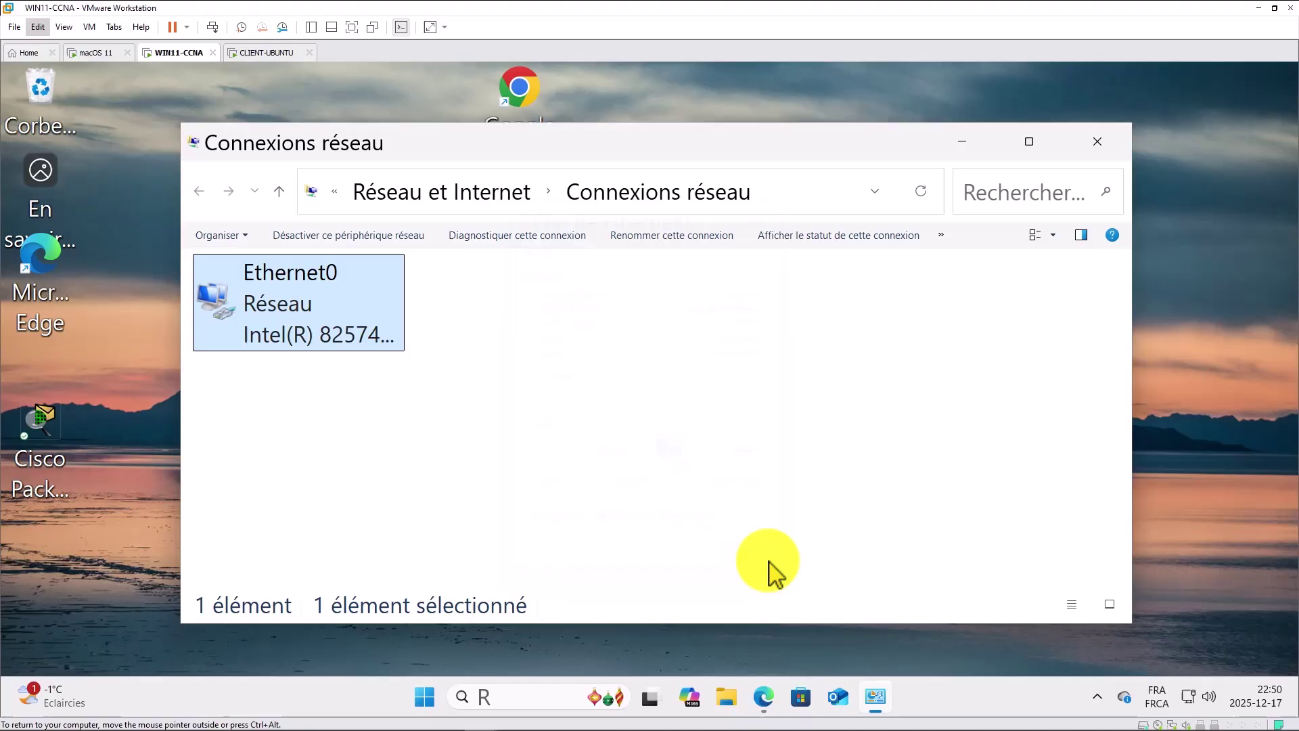
click(712, 460)
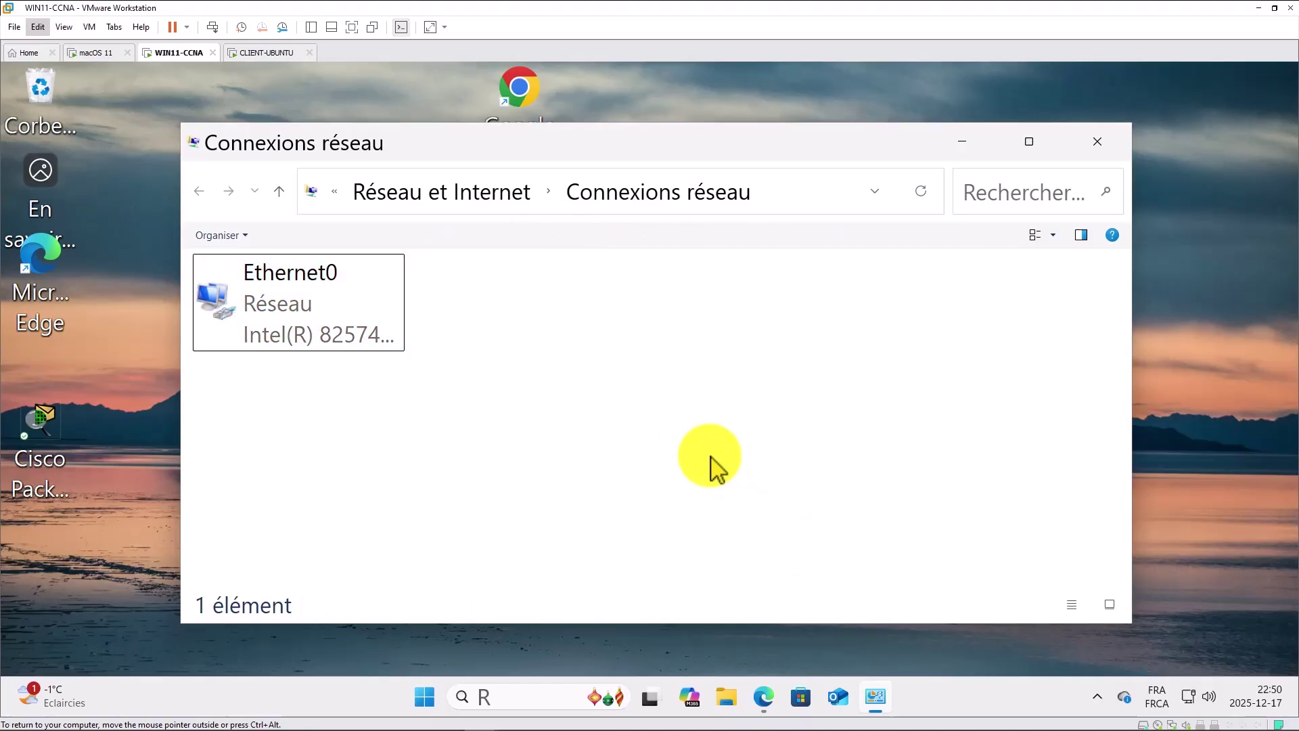
Step: Open a Command Prompt by running cmd and move its window higher on the desktop
key(super+r)
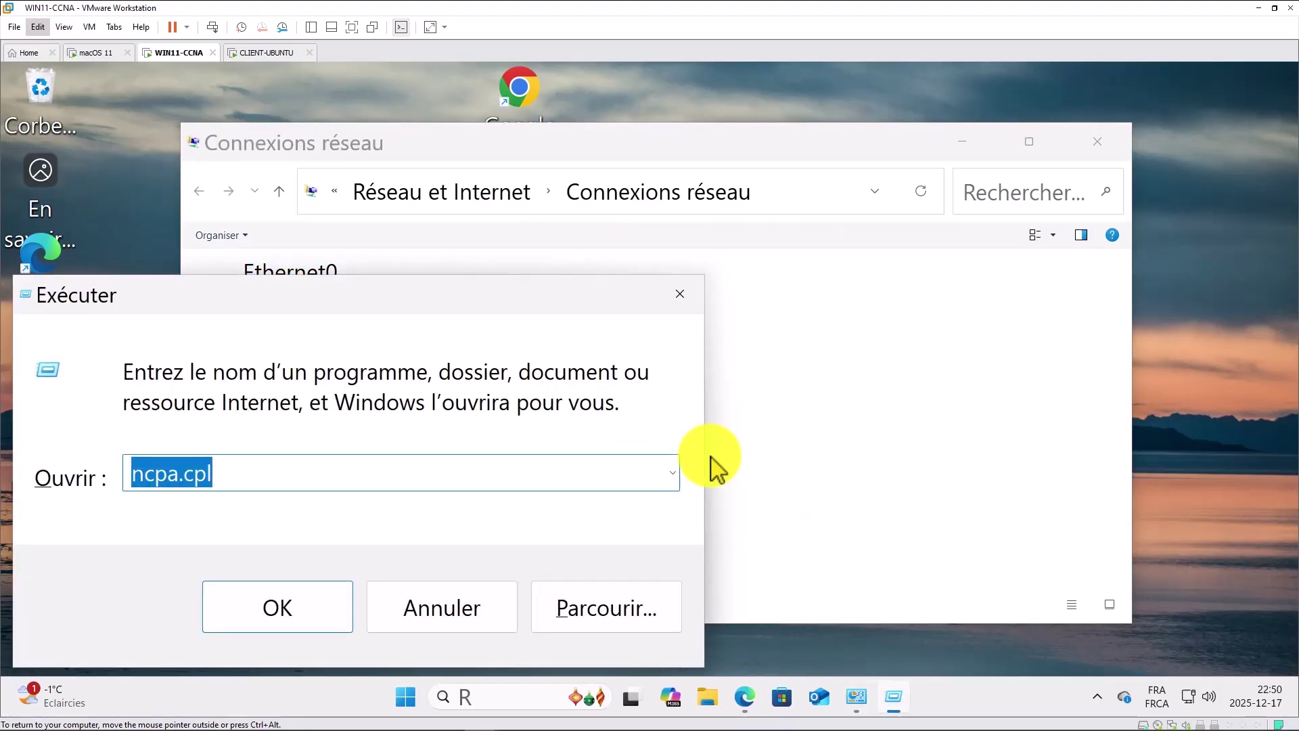
text(cmd)
key(Return)
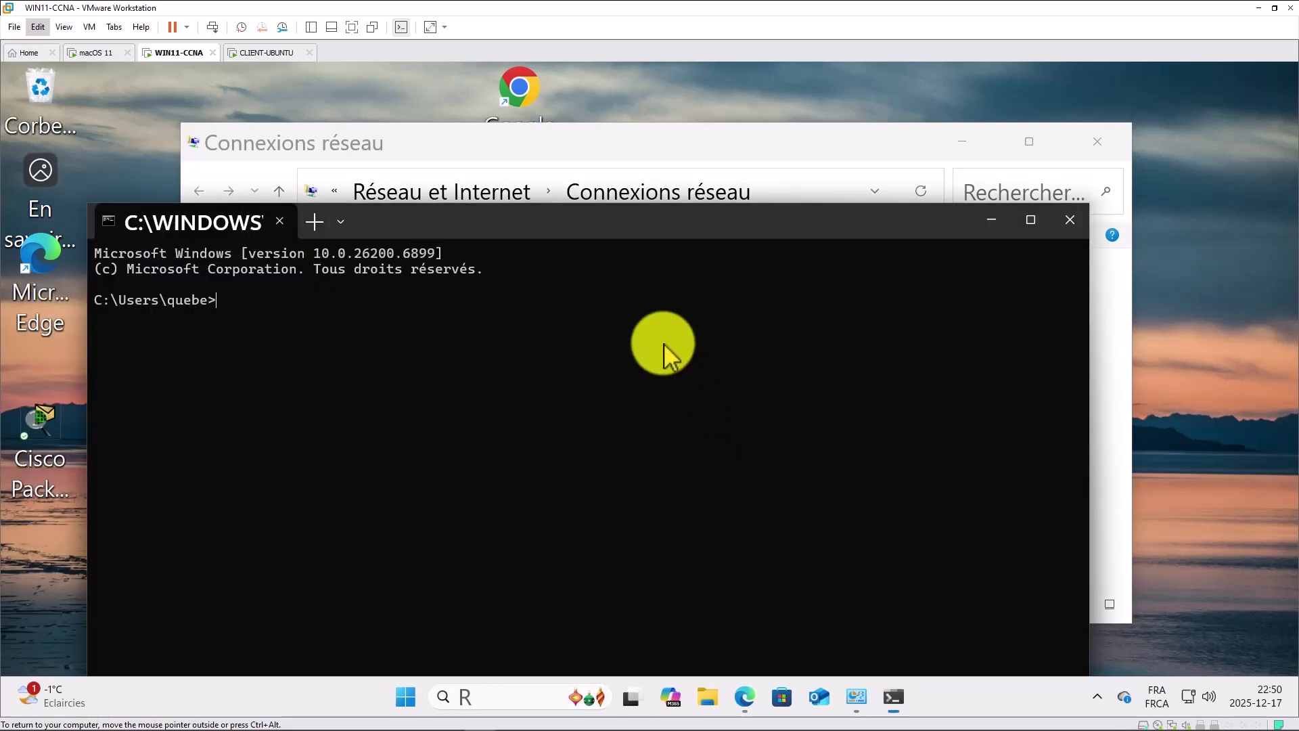
drag(617, 236, 635, 158)
Step: Enlarge the Command Prompt text to a comfortably readable size
key(ctrl+plus)
key(ctrl+plus)
key(ctrl+plus)
key(ctrl+plus)
key(ctrl+plus)
key(ctrl+plus)
key(ctrl+plus)
key(ctrl+plus)
key(ctrl+plus)
key(ctrl+plus)
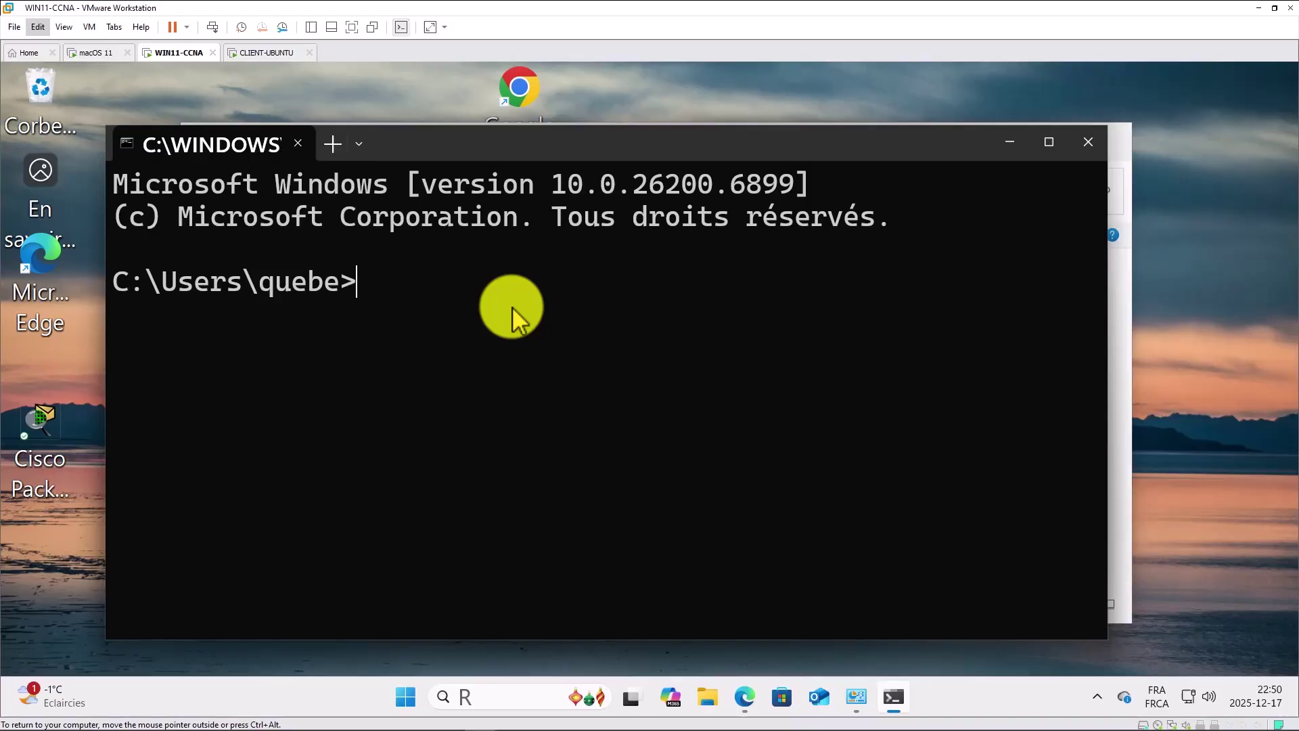
Step: Run ipconfig and review the basic IP settings of the Ethernet0 adapter
text(ipconfig)
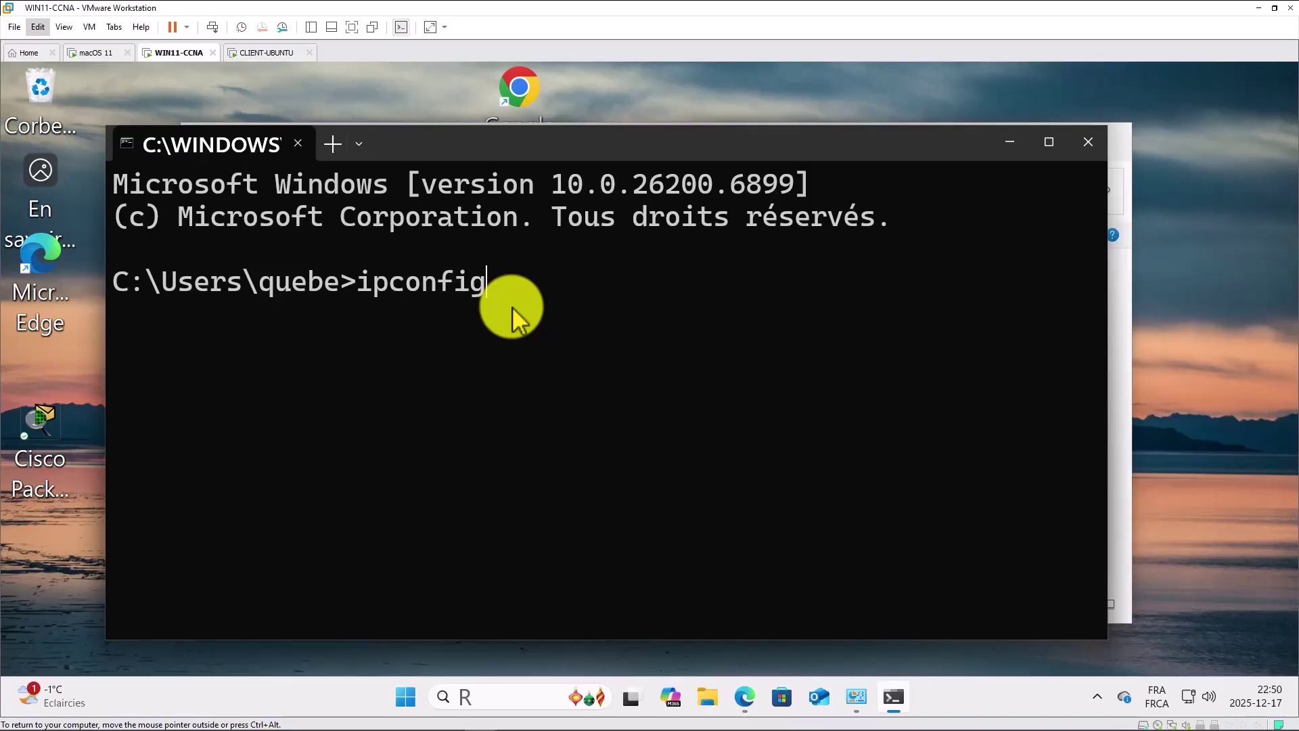
key(Return)
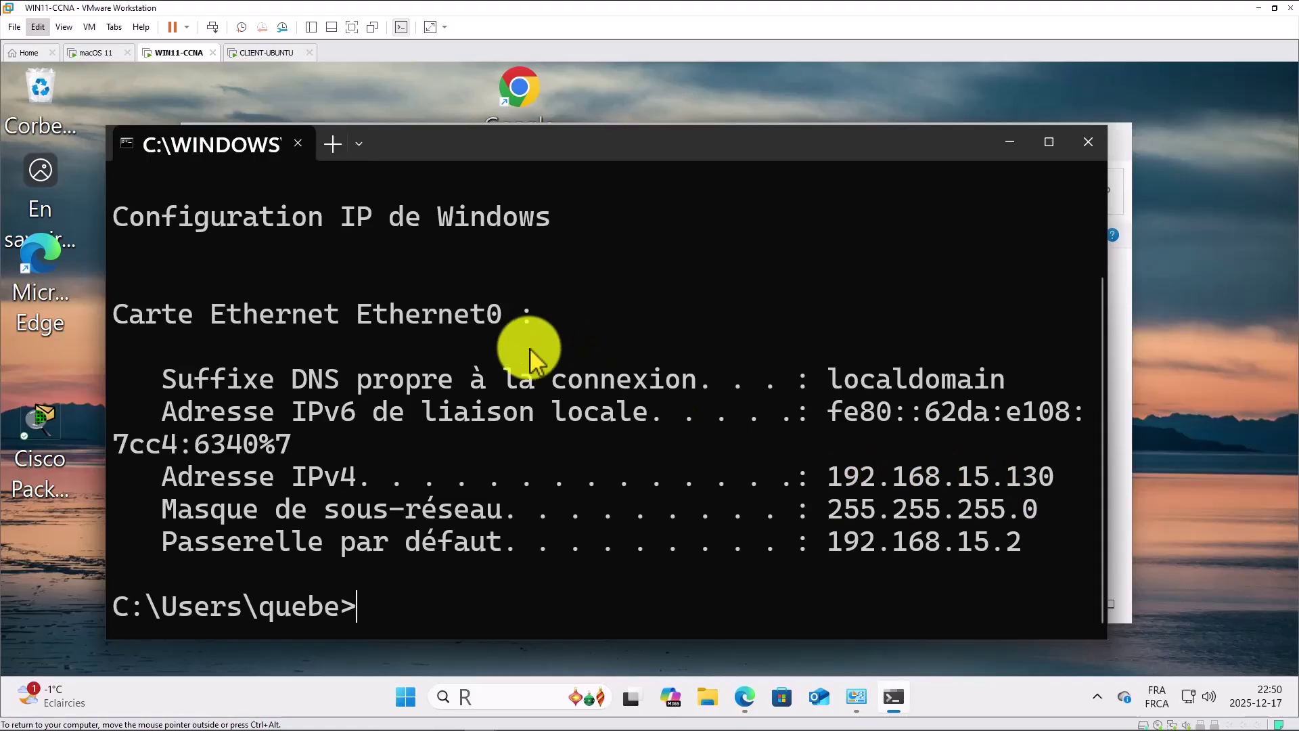
scroll(530, 348, up, 2)
scroll(538, 366, down, 1)
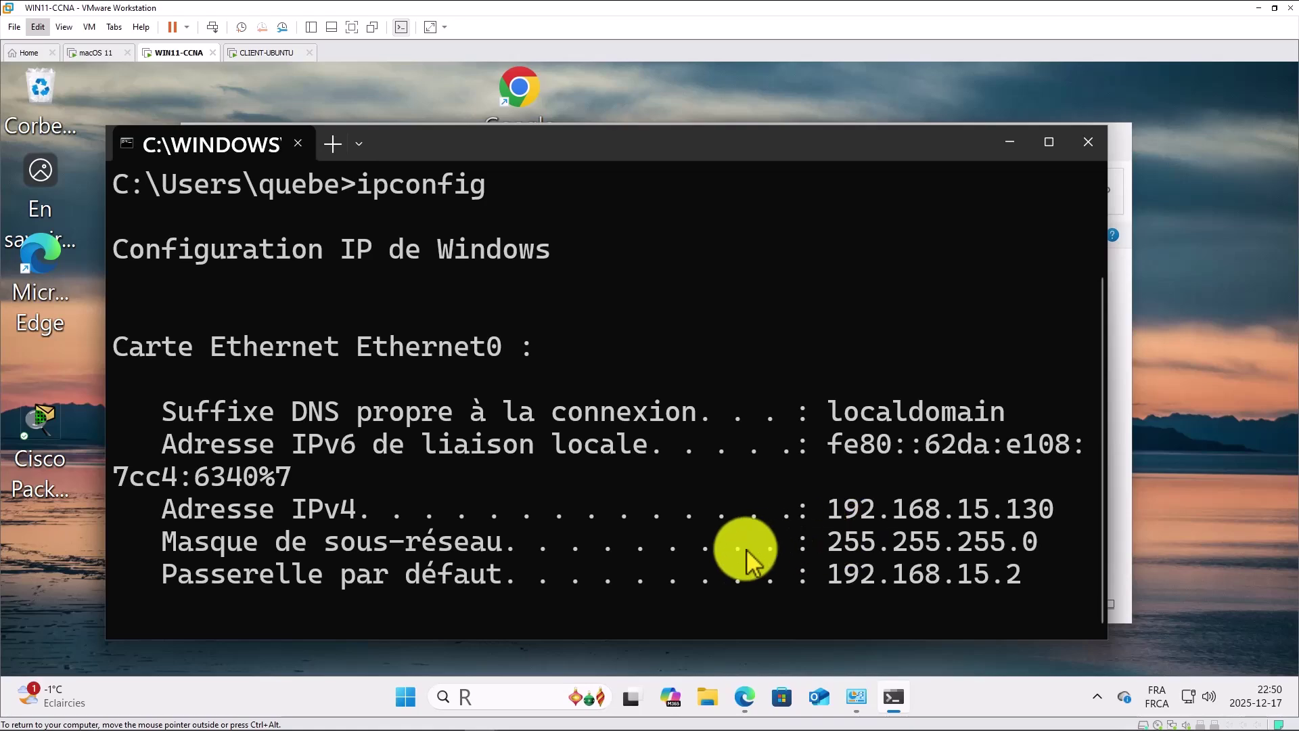
scroll(770, 513, down, 1)
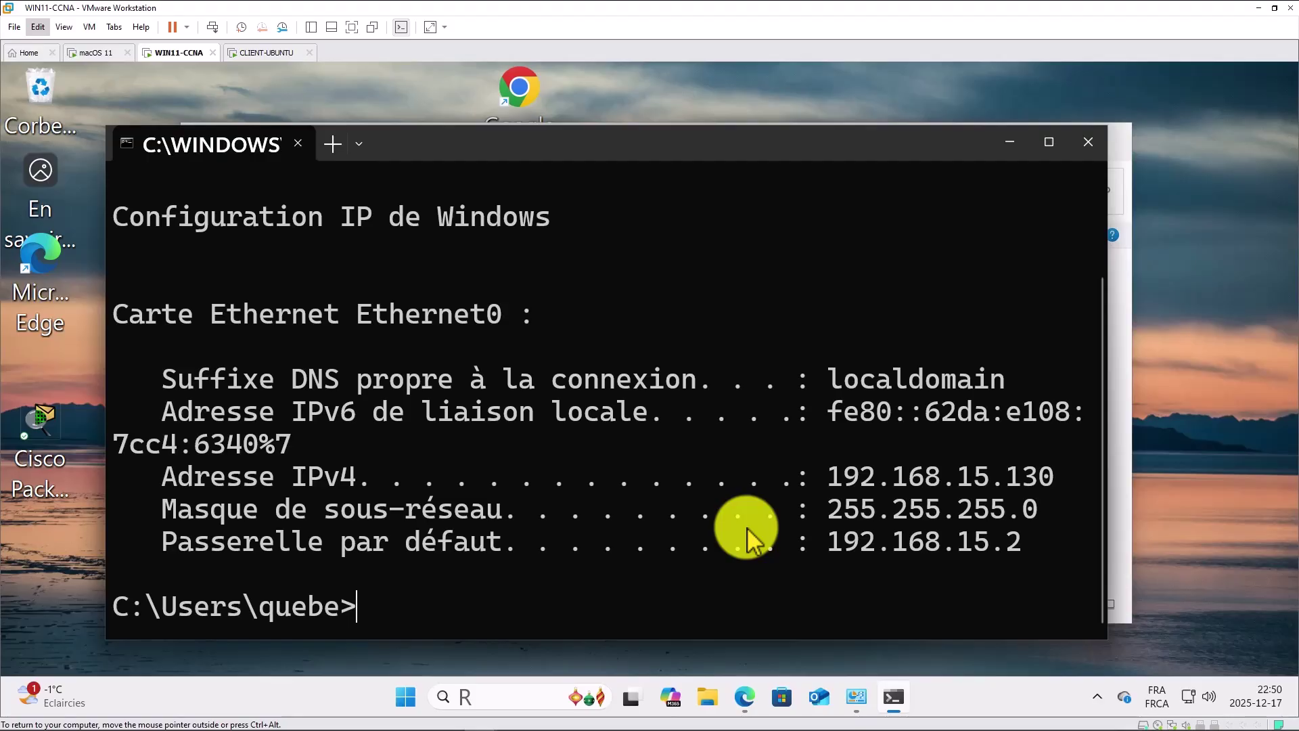
Step: Run ipconfig /all, maximize the terminal window and examine the full Ethernet0 configuration, including its addresses, lease, gateway, DHCP and DNS servers
key(Up)
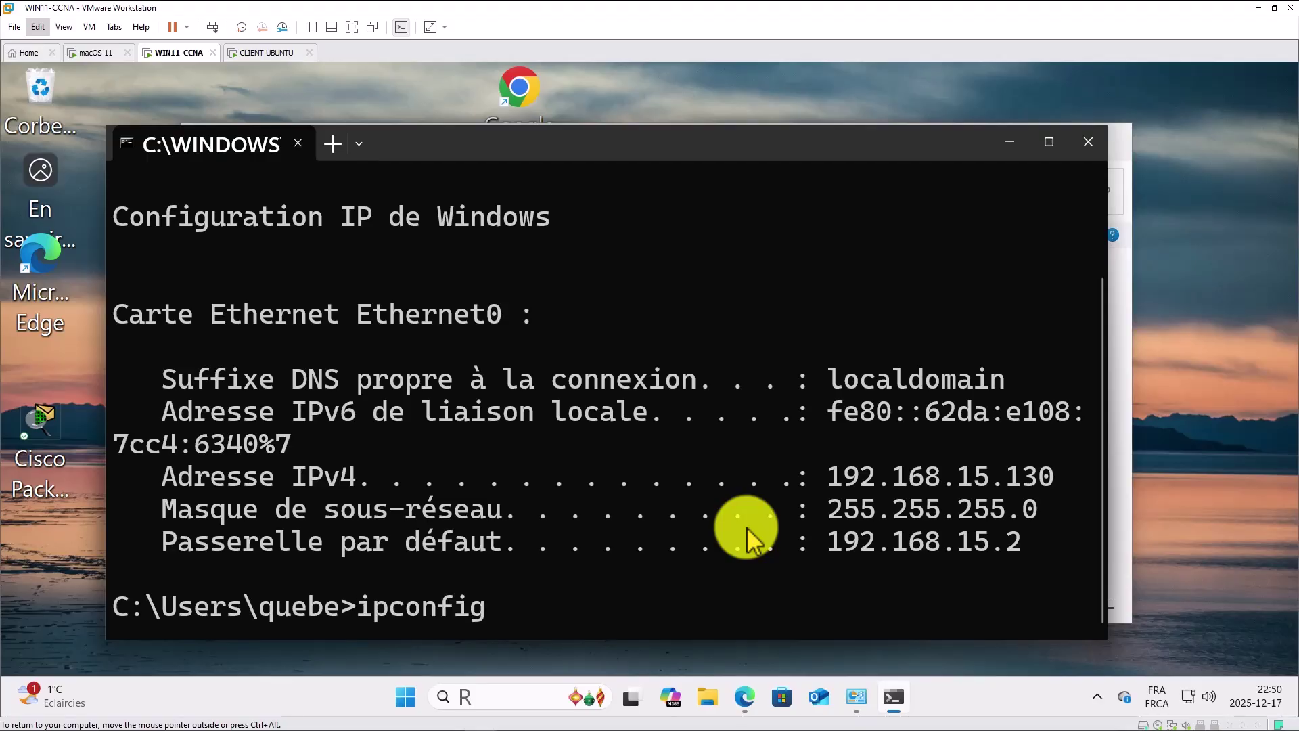
text(/all)
key(Return)
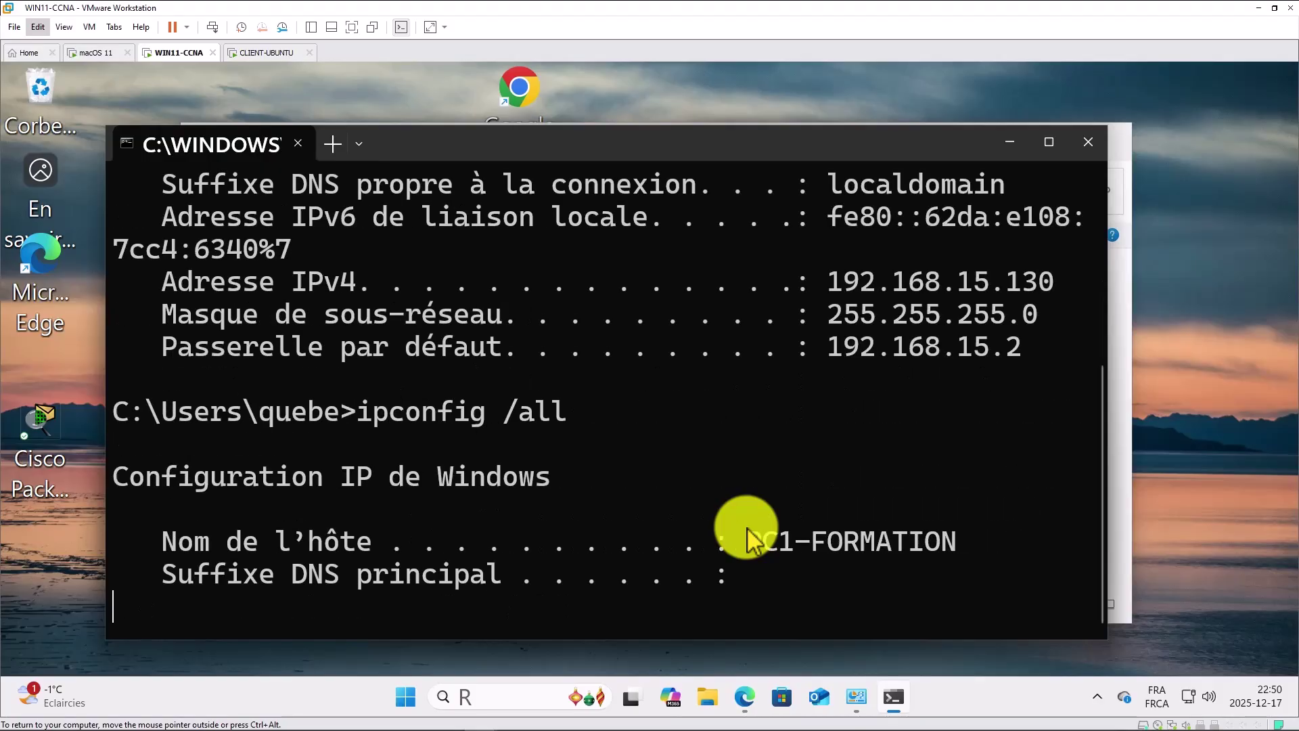
click(1050, 143)
scroll(953, 368, up, 3)
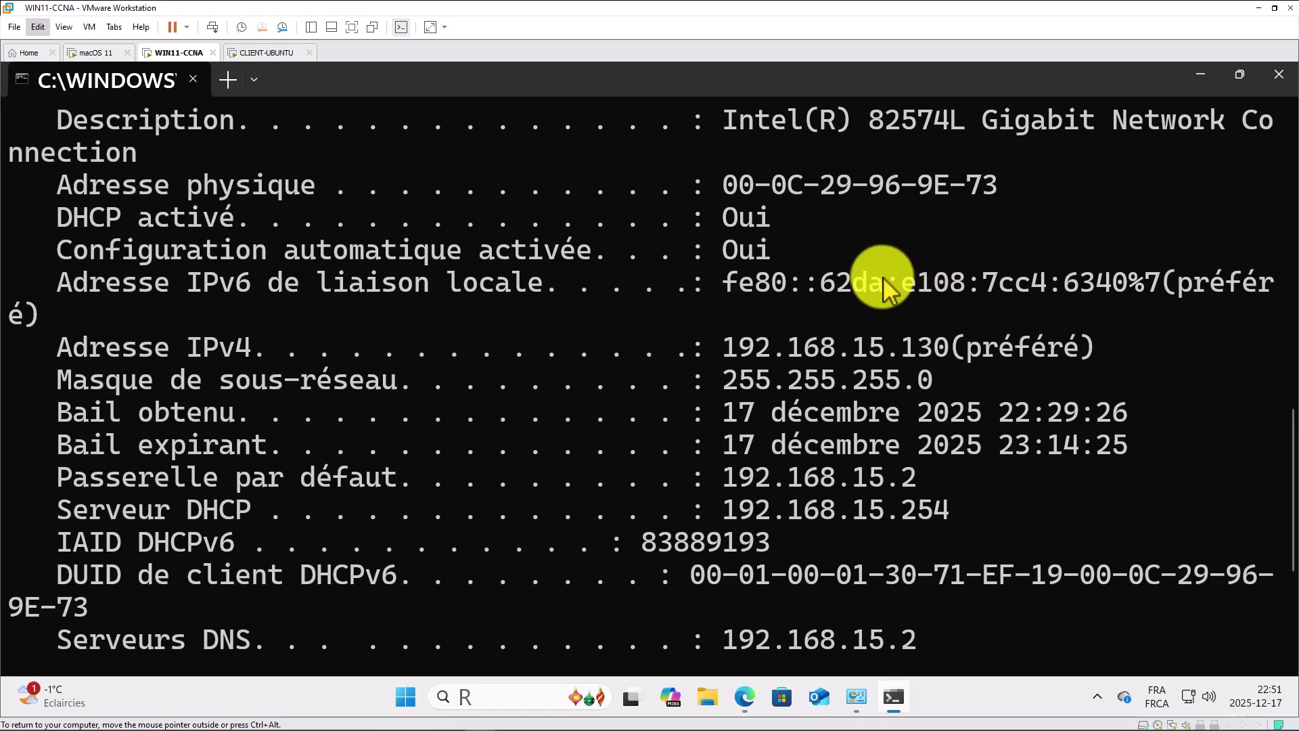
scroll(871, 283, up, 2)
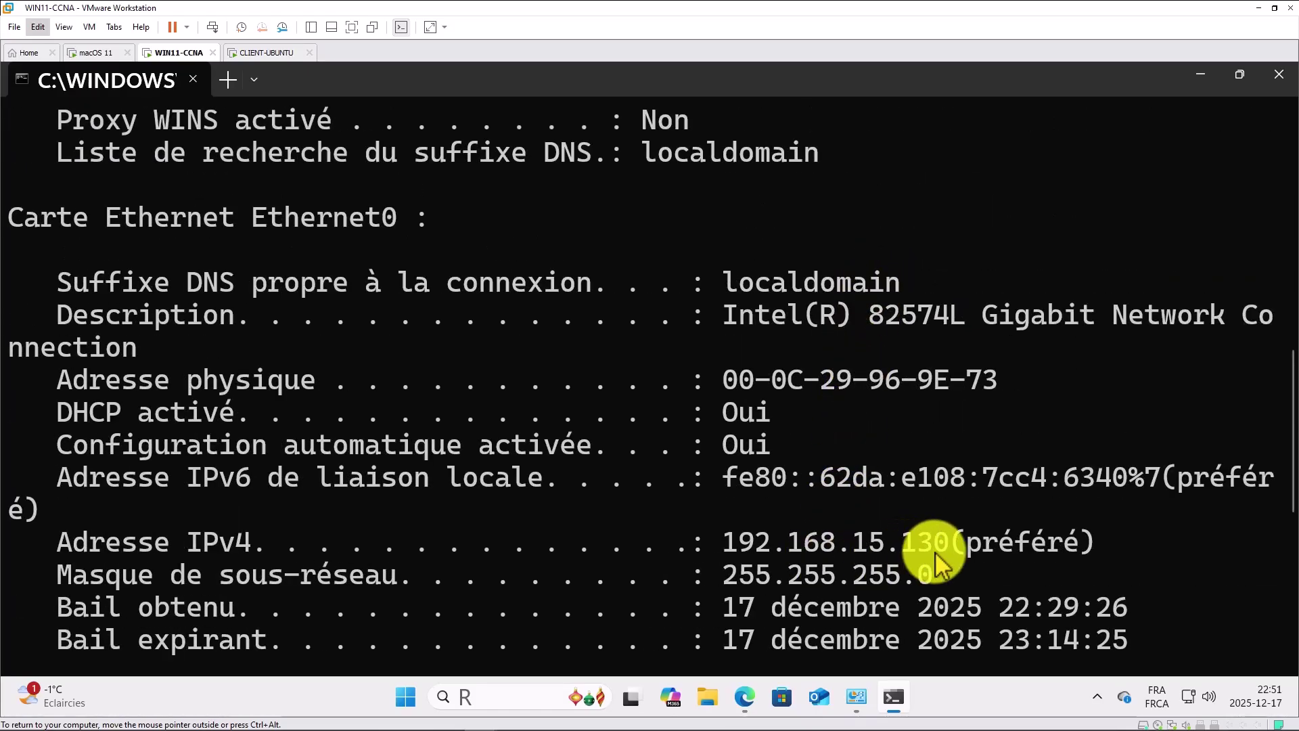
scroll(936, 551, down, 2)
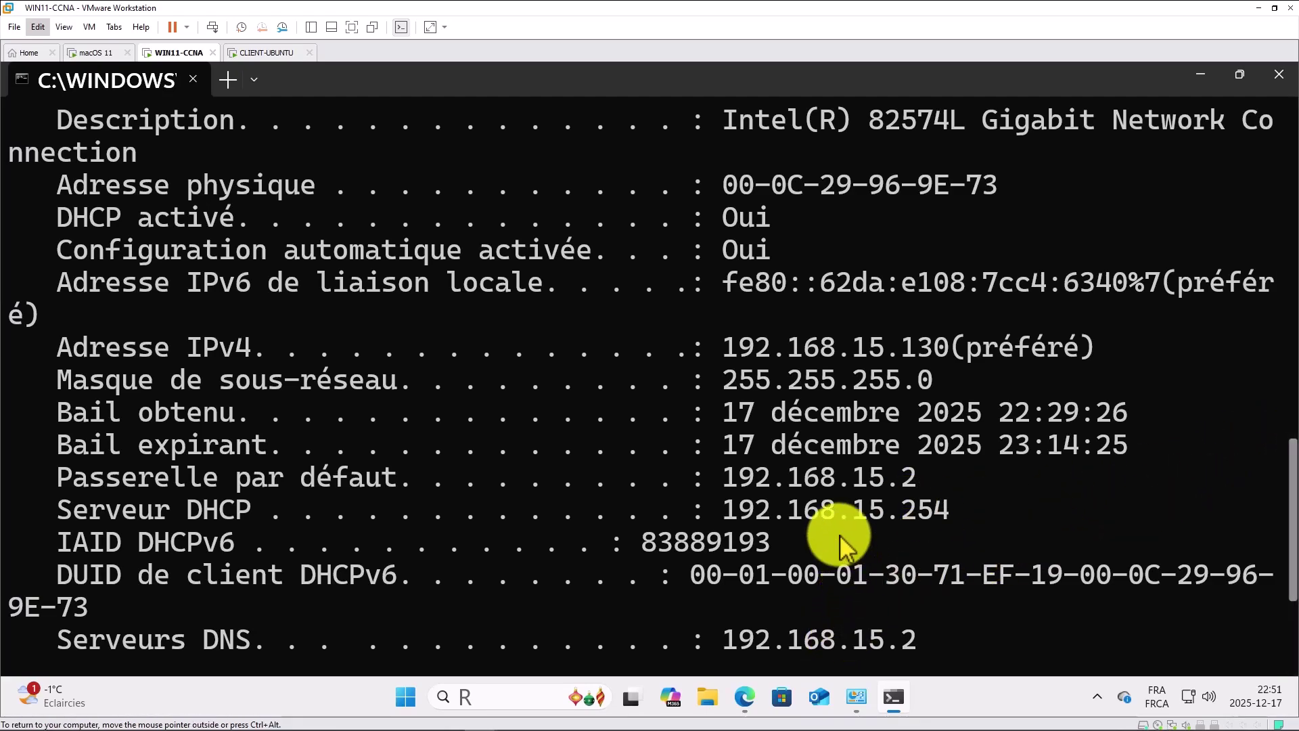
scroll(838, 530, down, 1)
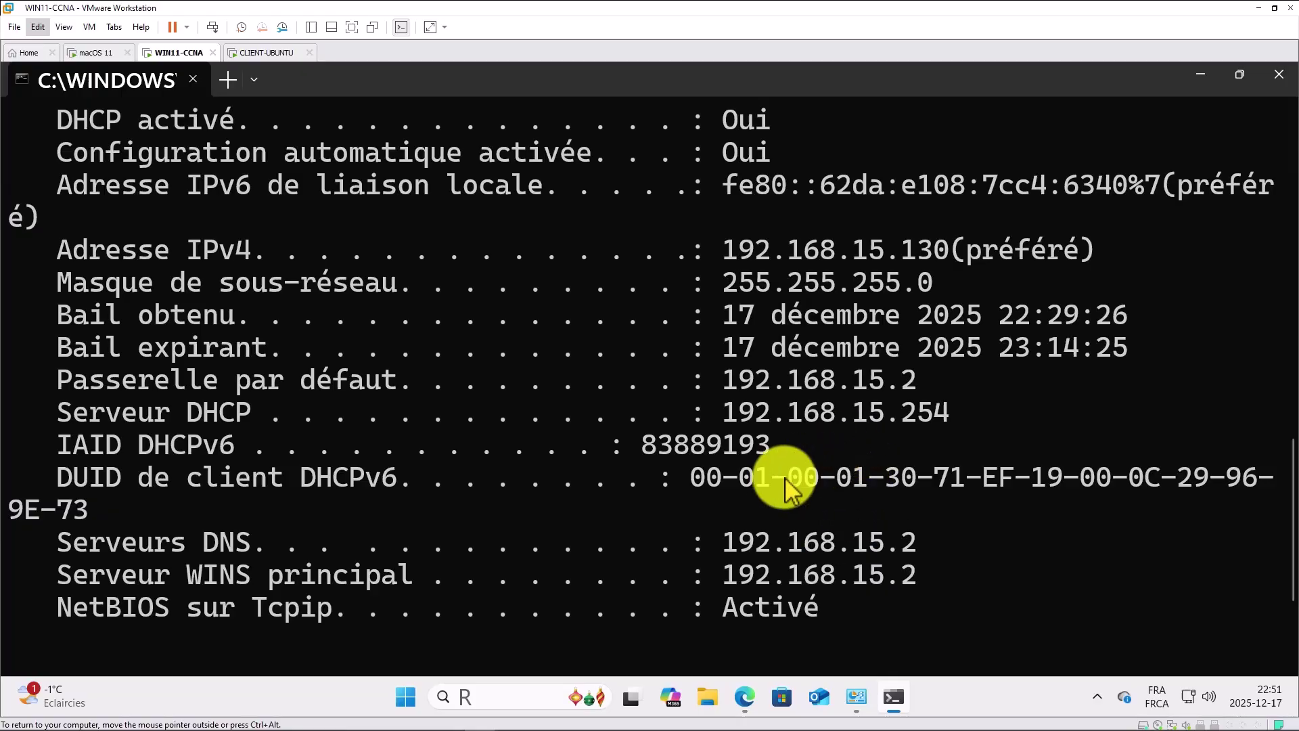
Step: Ping 8.8.8.8 from the Command Prompt to test the virtual machine's Internet connectivity
scroll(582, 609, down, 2)
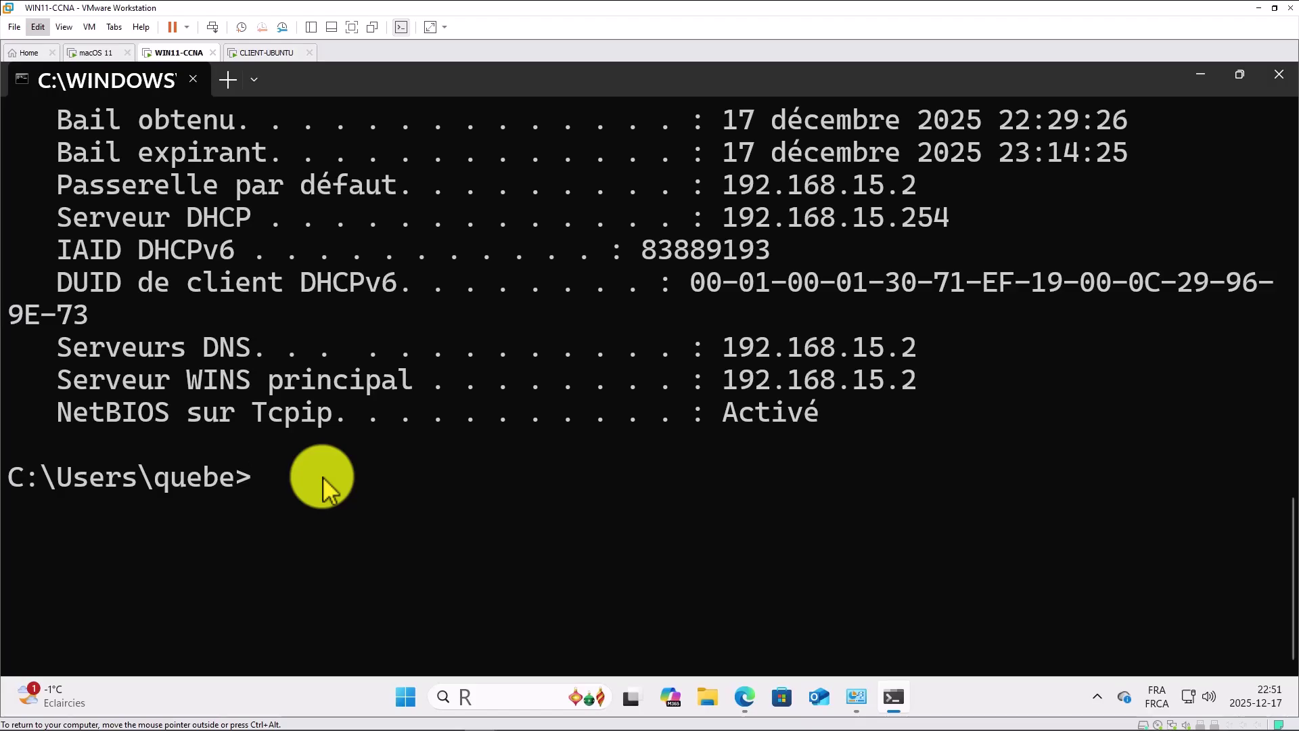
text(ping 8.8)
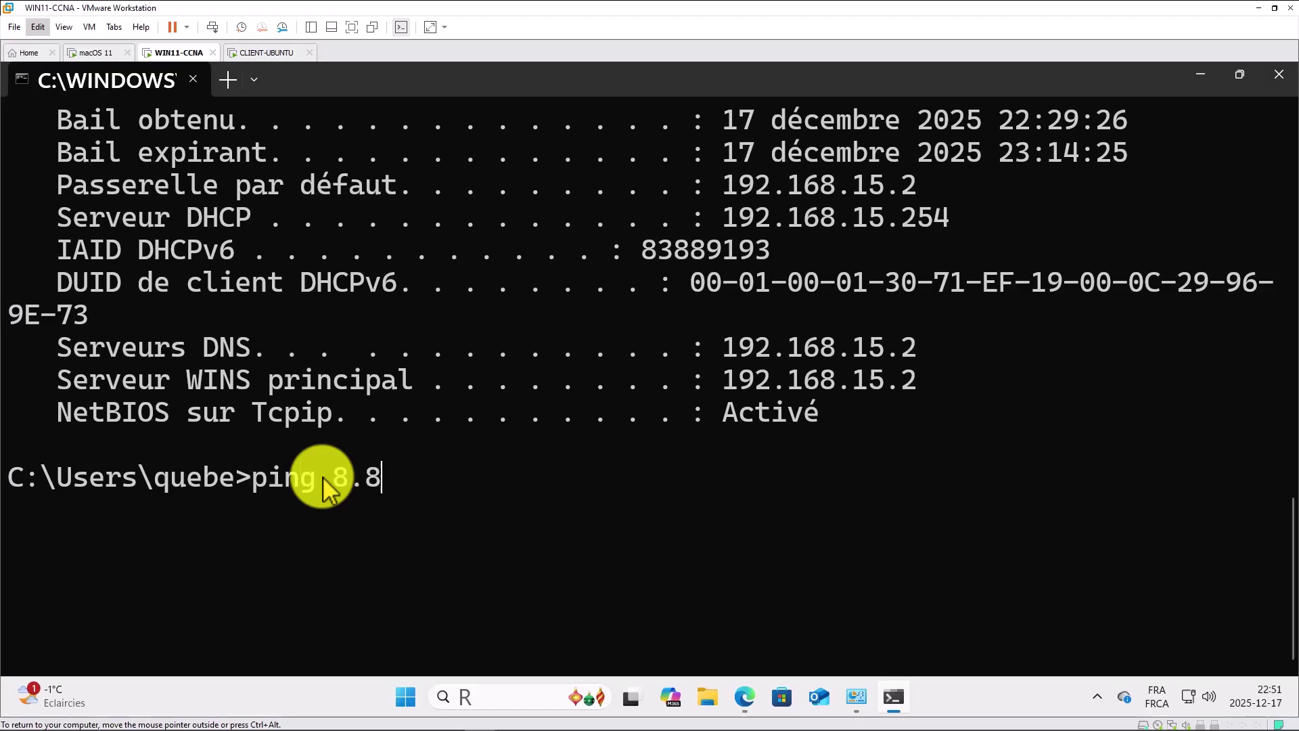
text(.8.8)
key(Return)
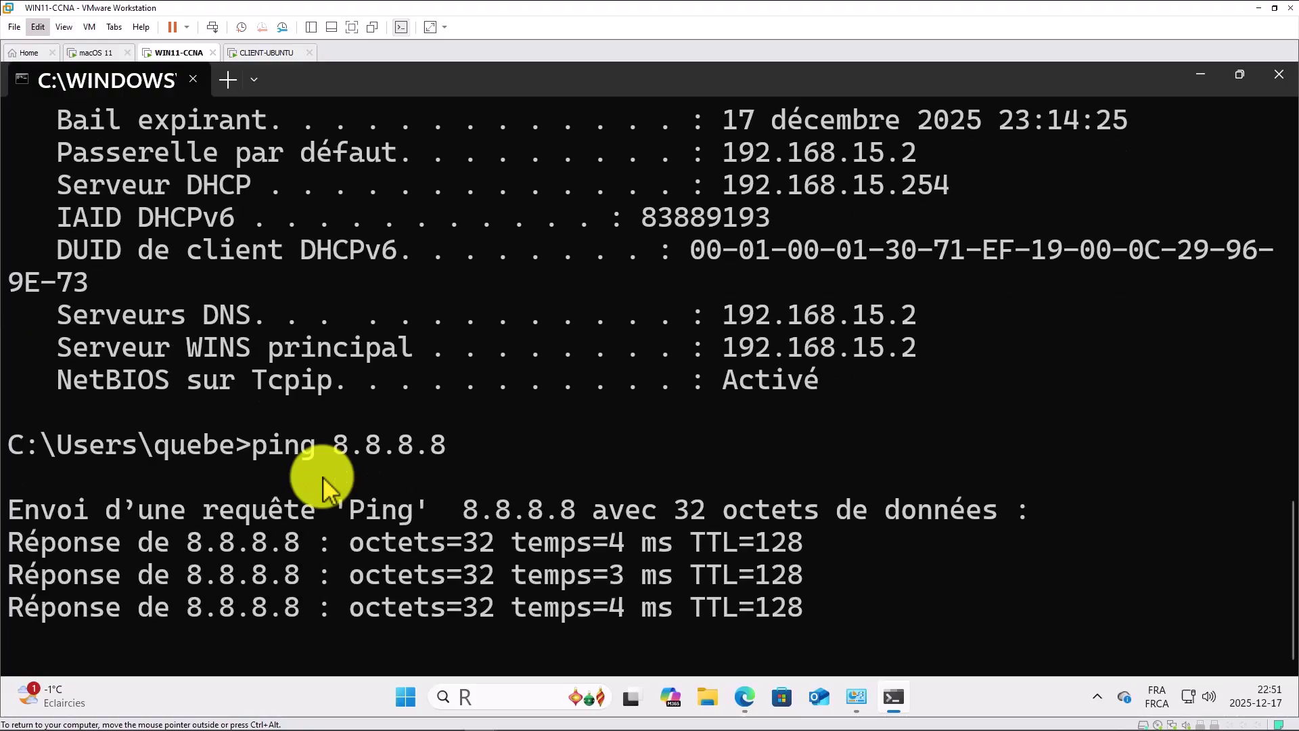
key(Return)
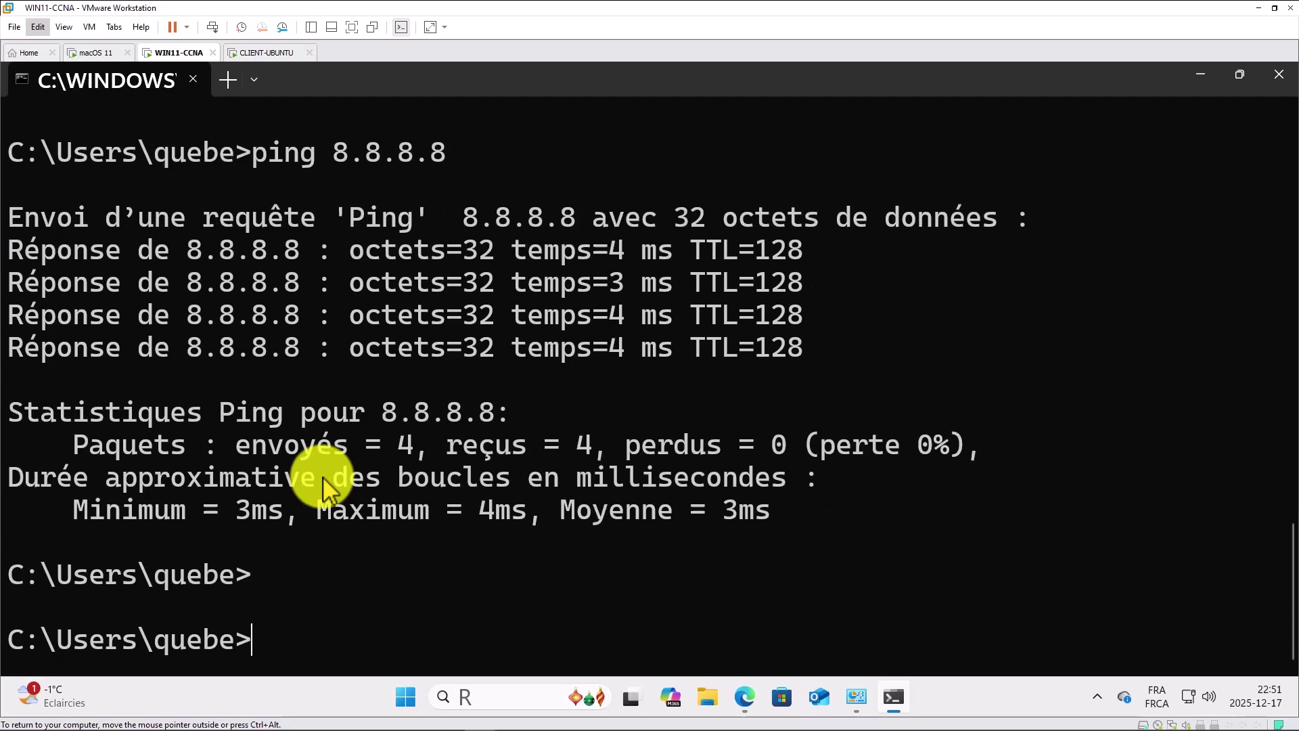
Step: Reuse the previous ping command with the personal website's .com domain as target to test name resolution
key(Up)
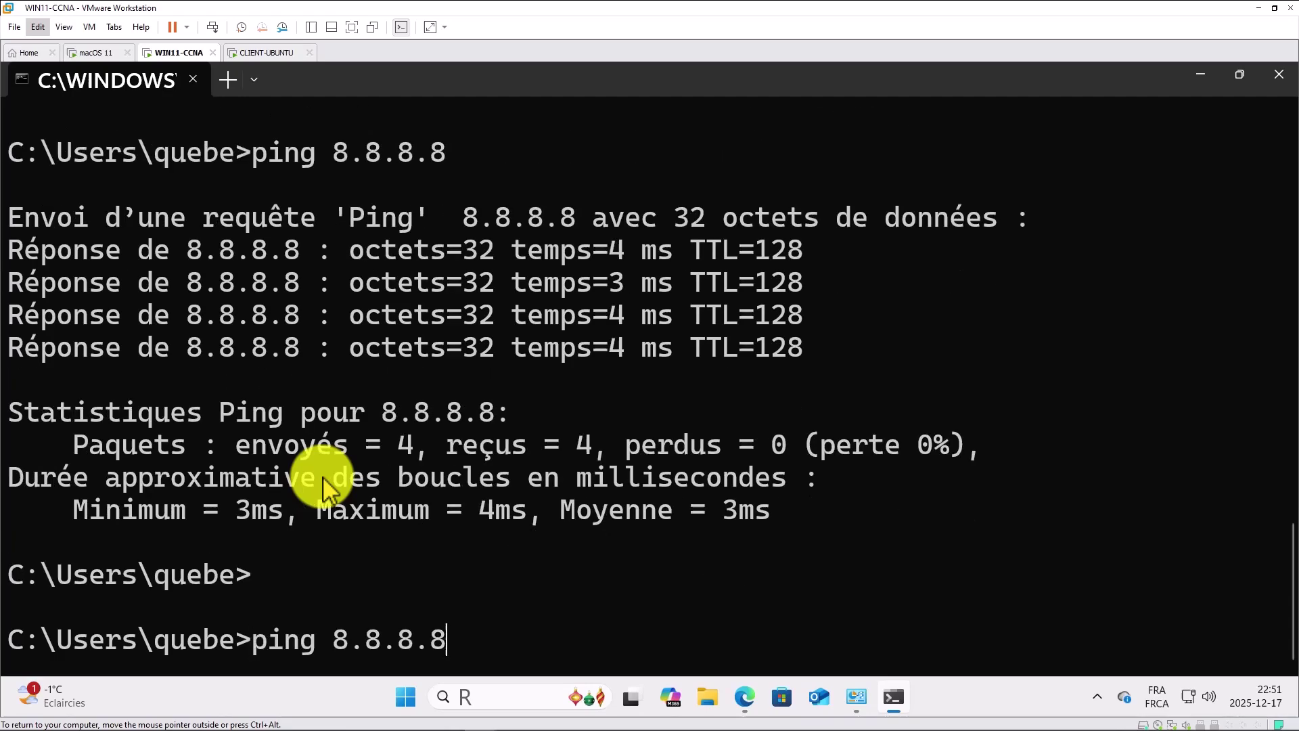
key(BackSpace)
key(BackSpace)
key(BackSpace)
key(BackSpace)
key(BackSpace)
key(BackSpace)
key(BackSpace)
key(BackSpace)
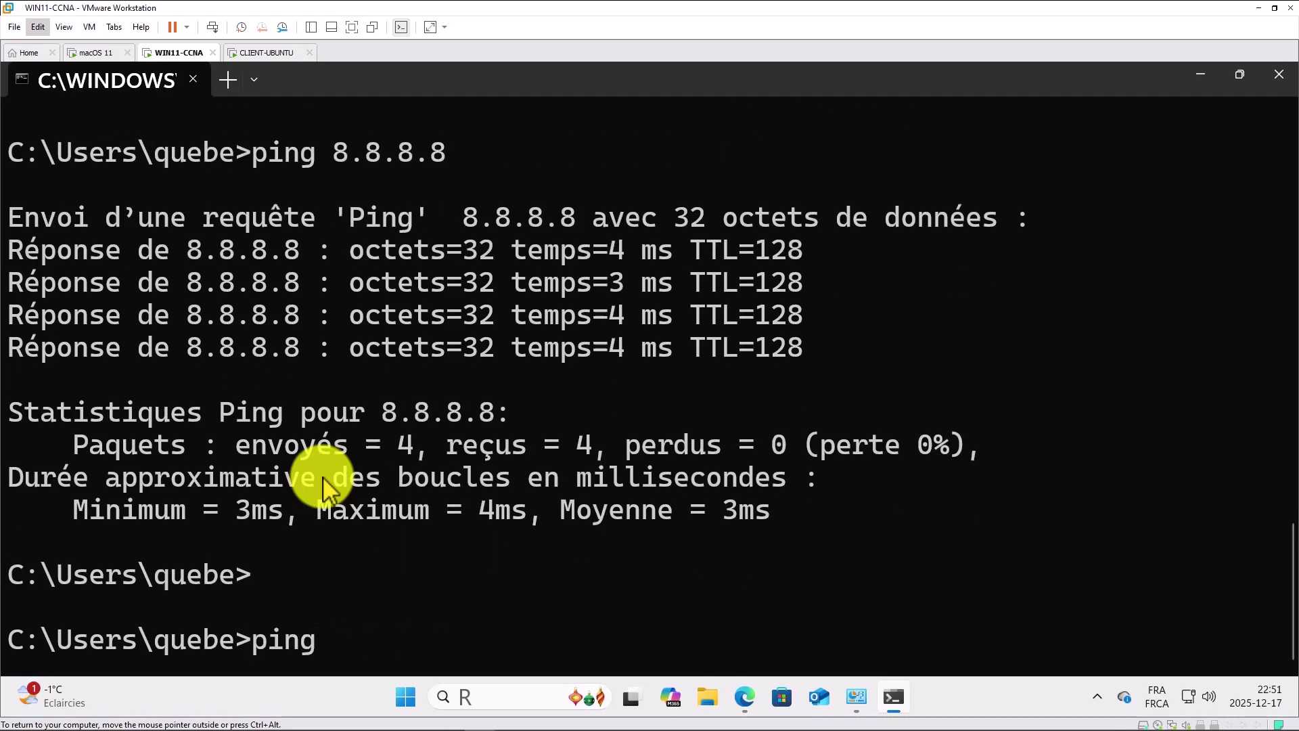
text(roland)
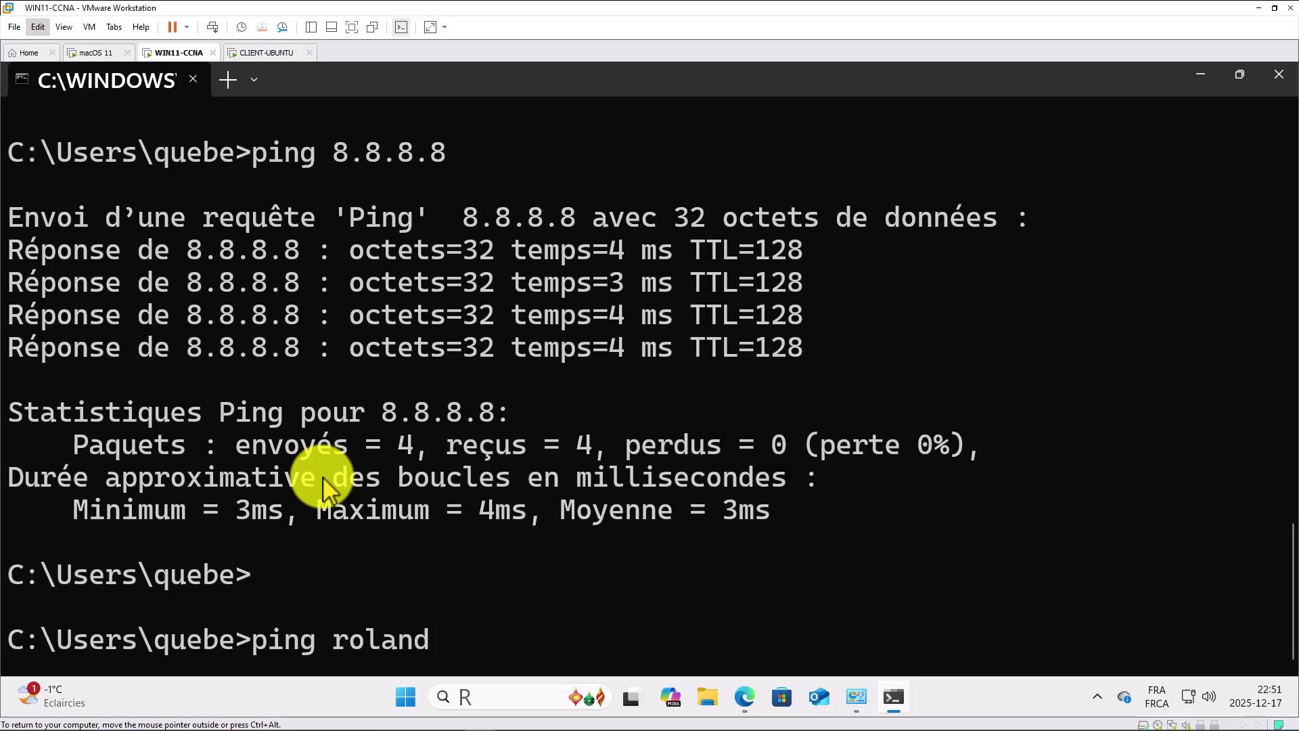
text(payon.com)
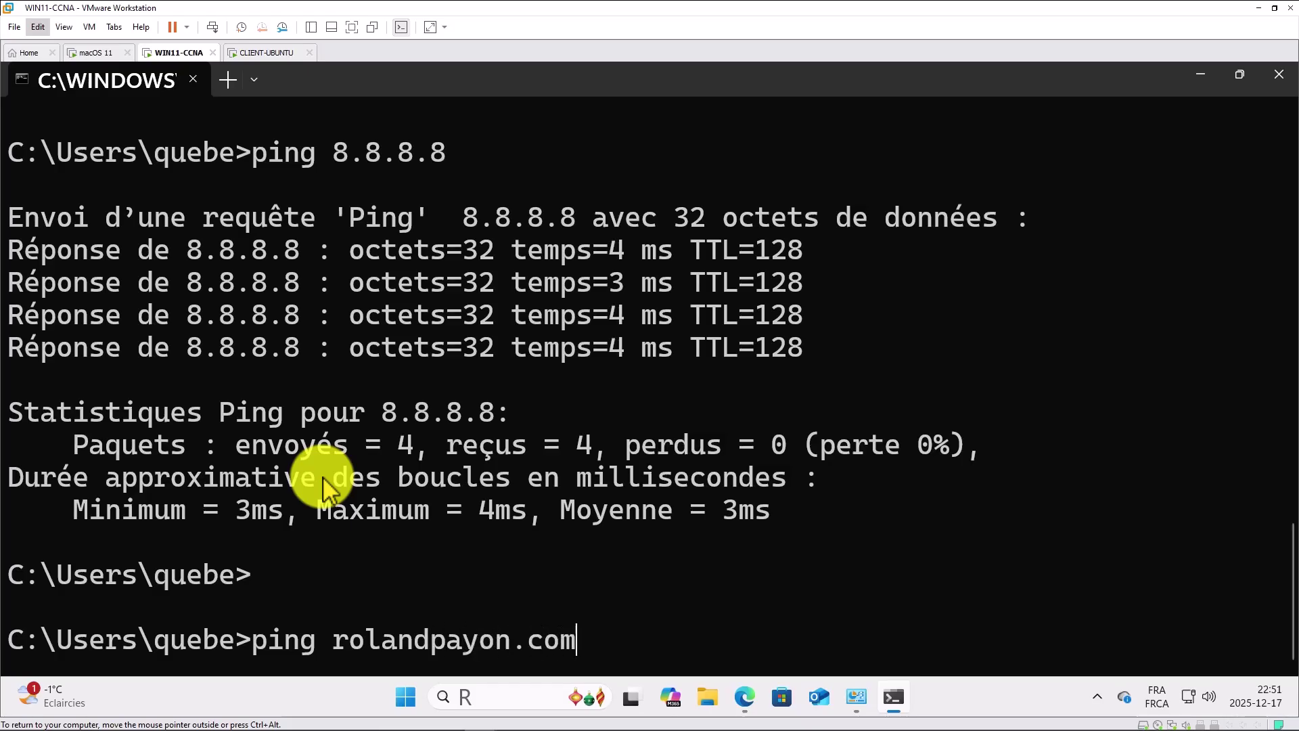
key(Return)
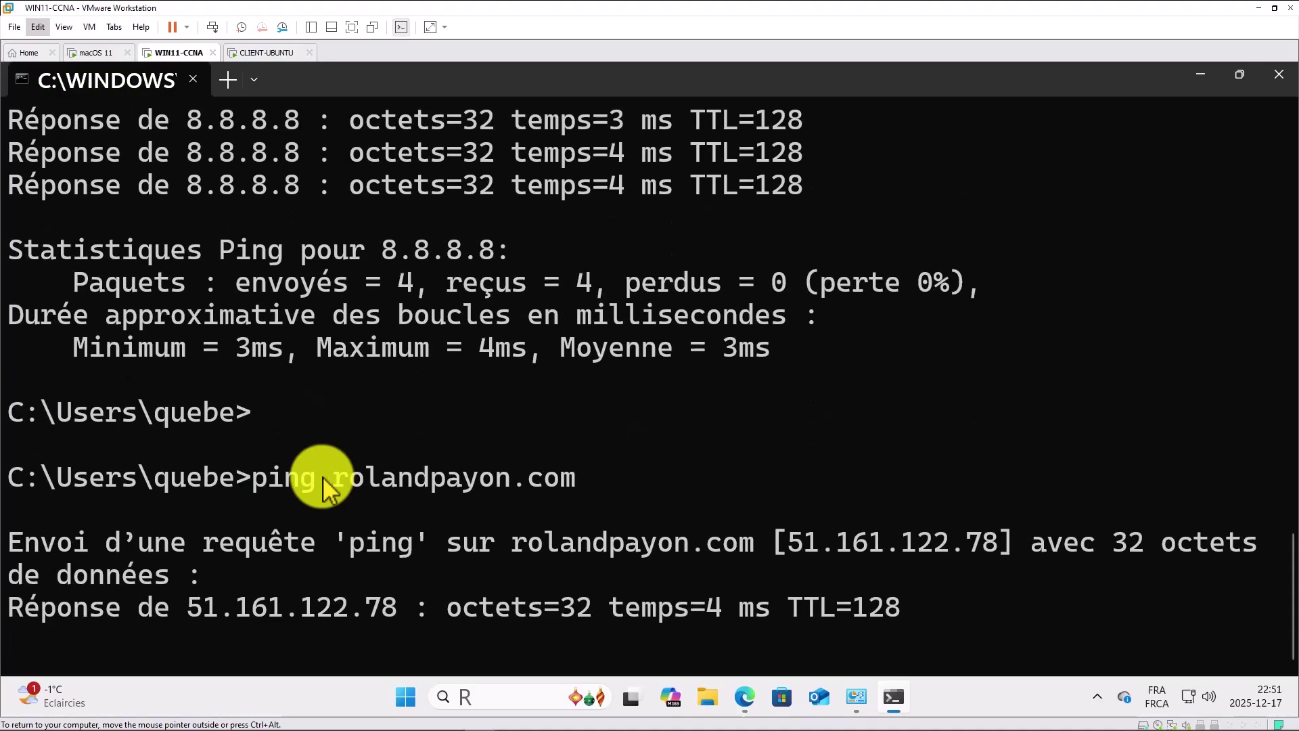
text(R)
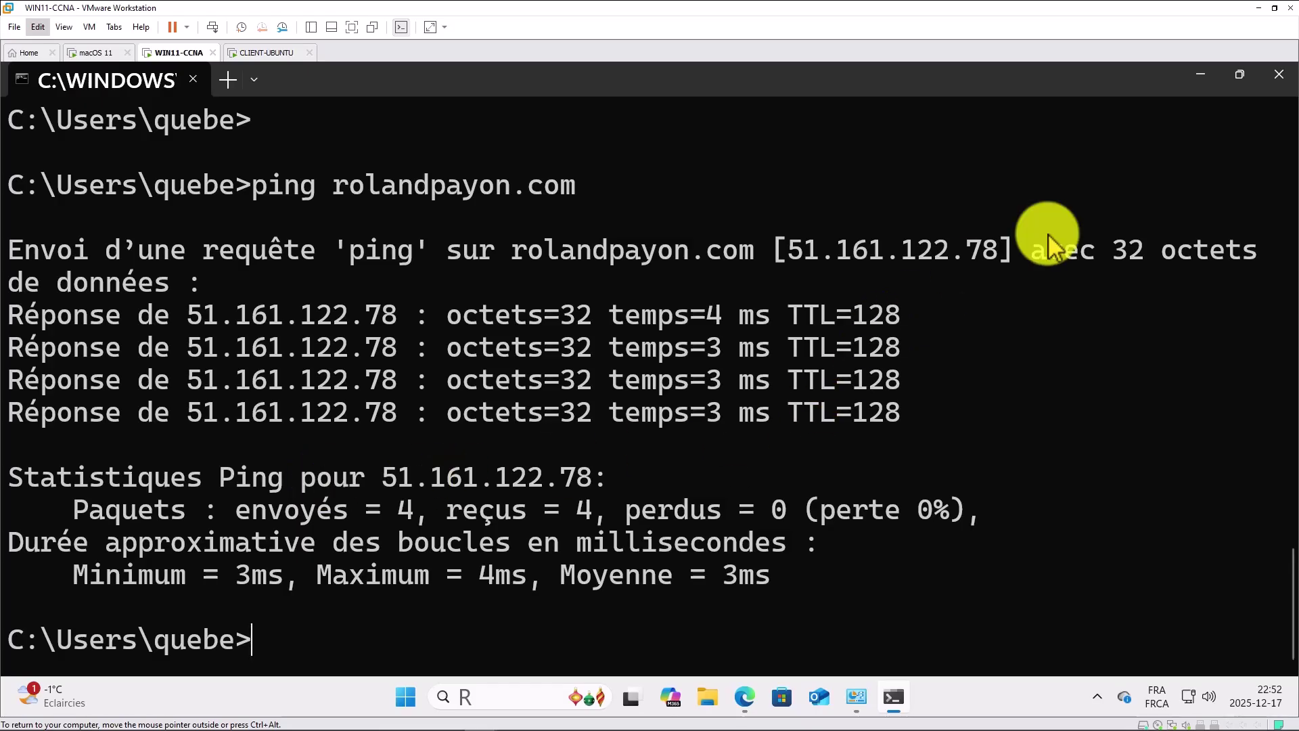
Step: Minimize the terminal window and close the Connexions réseau window to clear the virtual machine's desktop
click(1201, 75)
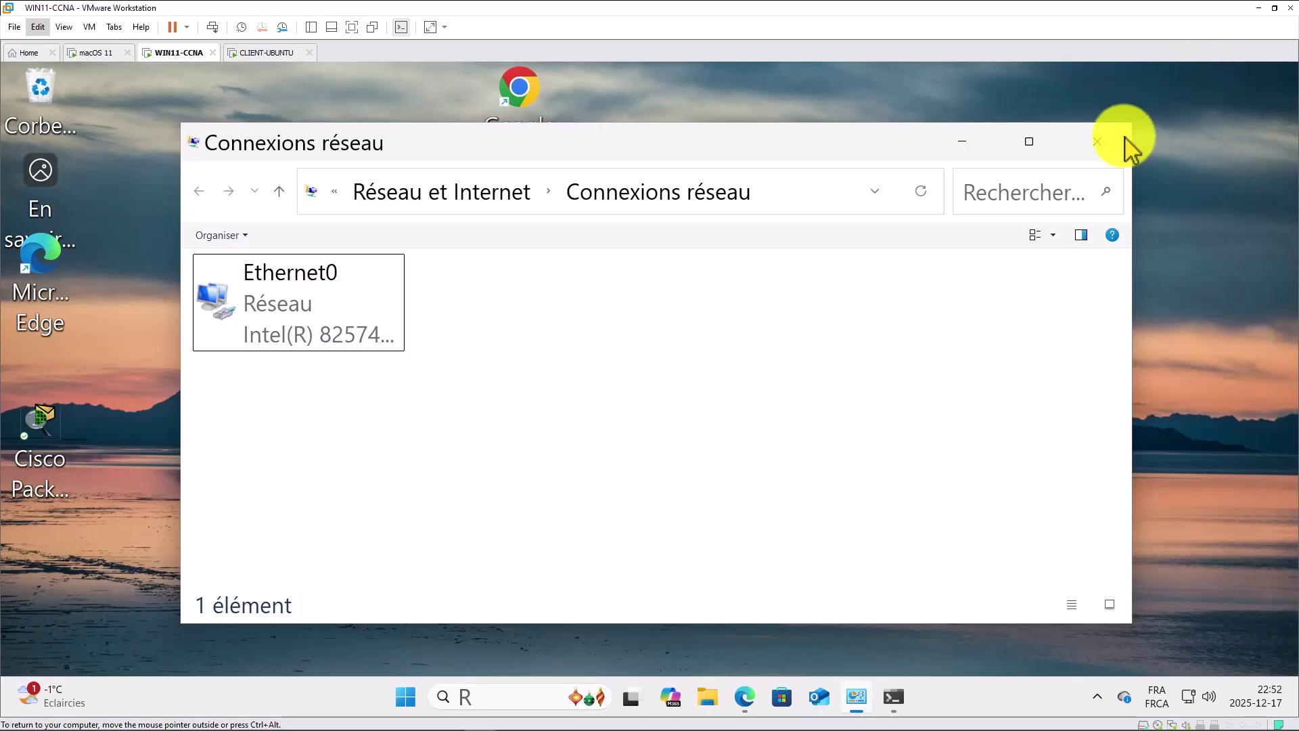
click(1113, 151)
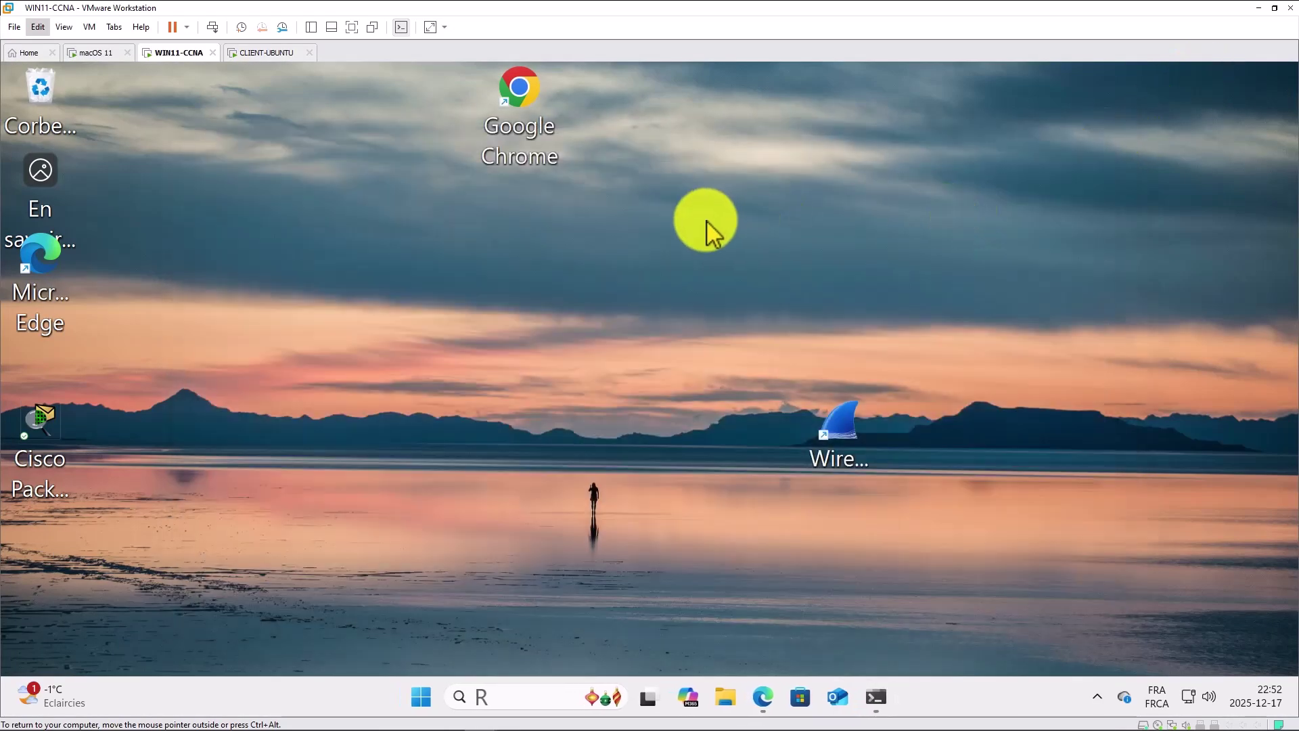
Step: Test web access in Google Chrome by searching for "test" and browsing the results, and close the browser
double_click(532, 136)
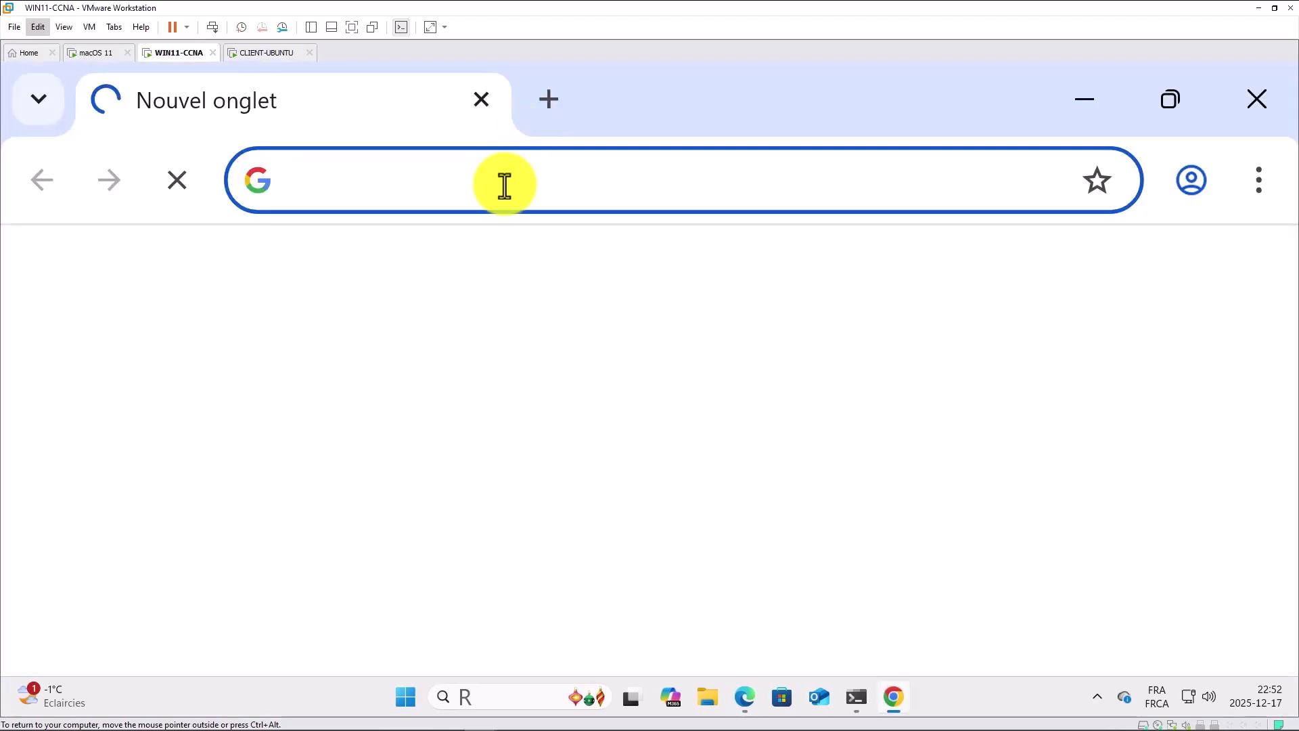
text(t)
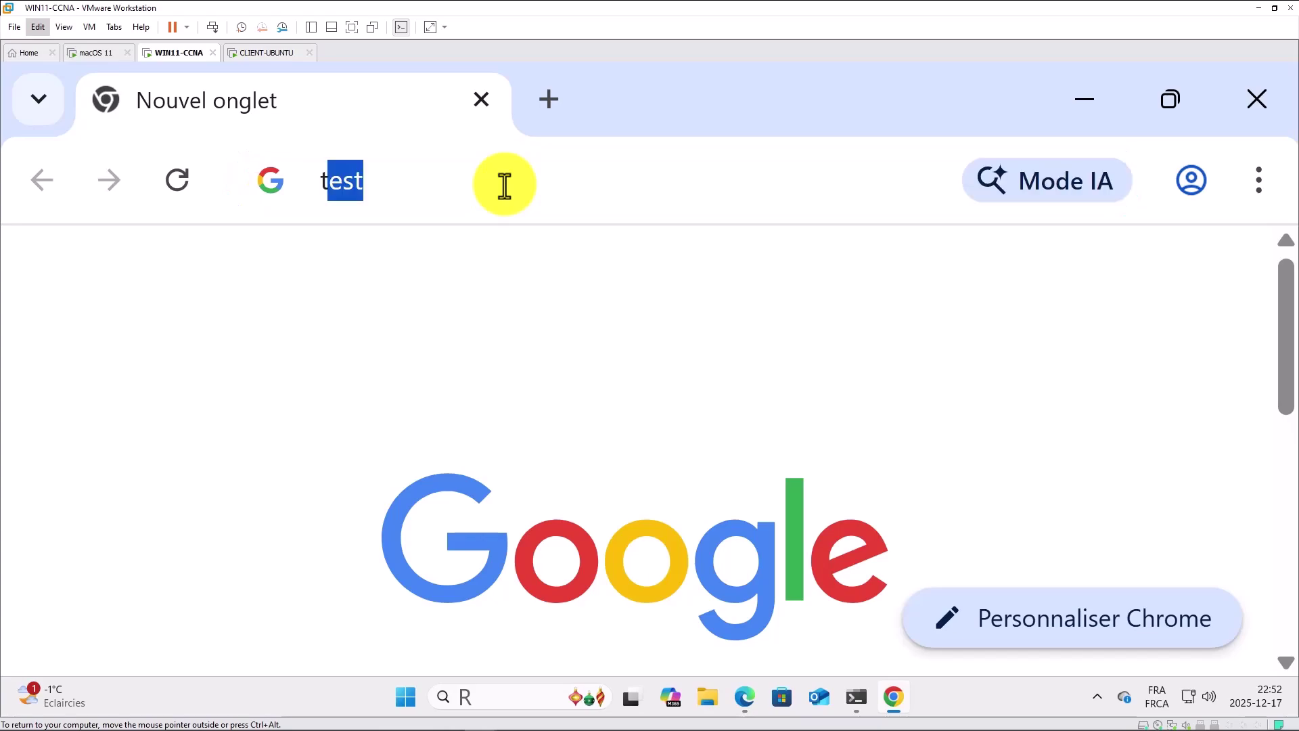
text(est)
key(Return)
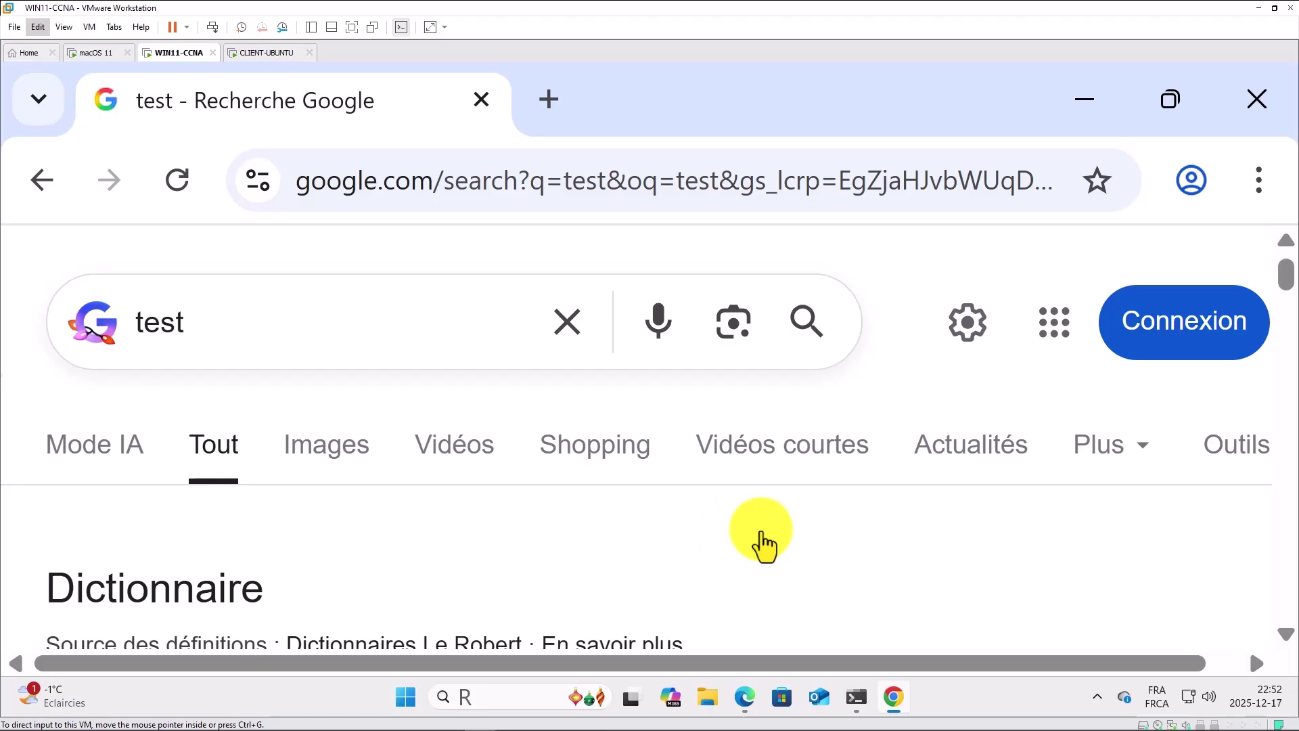
scroll(810, 555, down, 10)
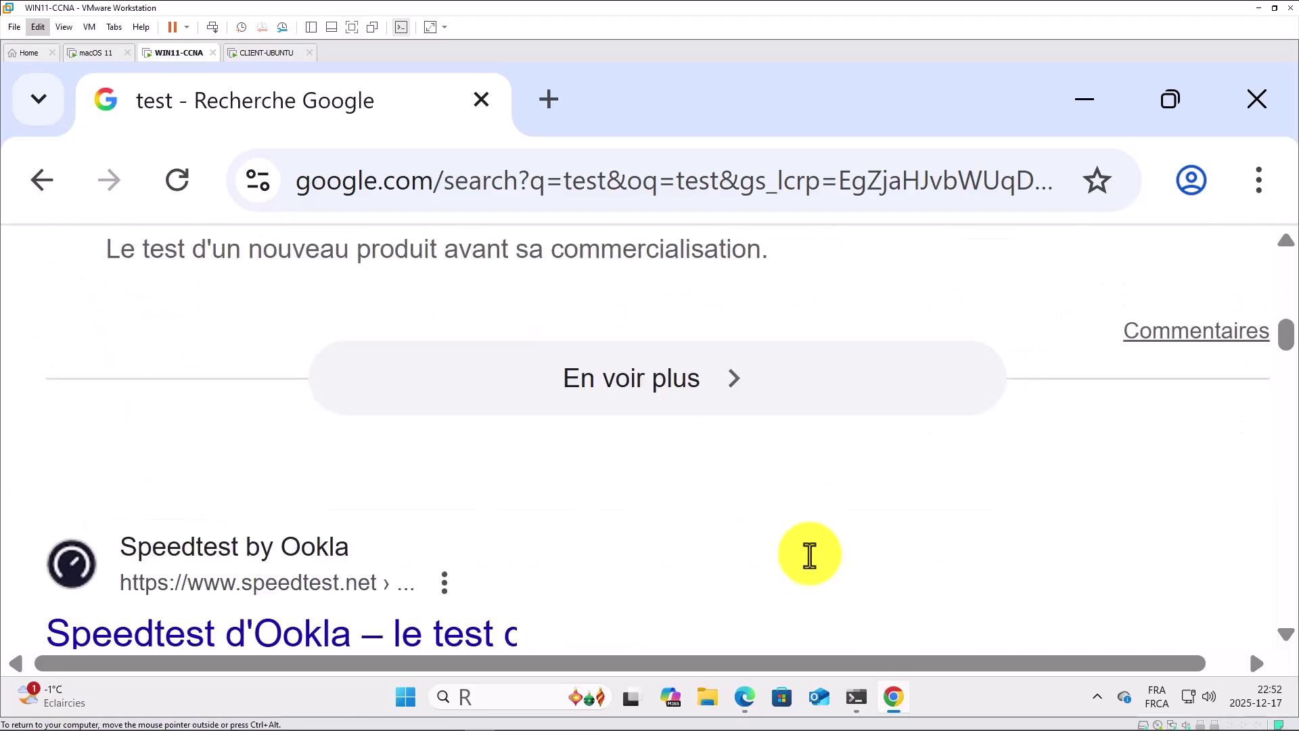
scroll(811, 555, down, 5)
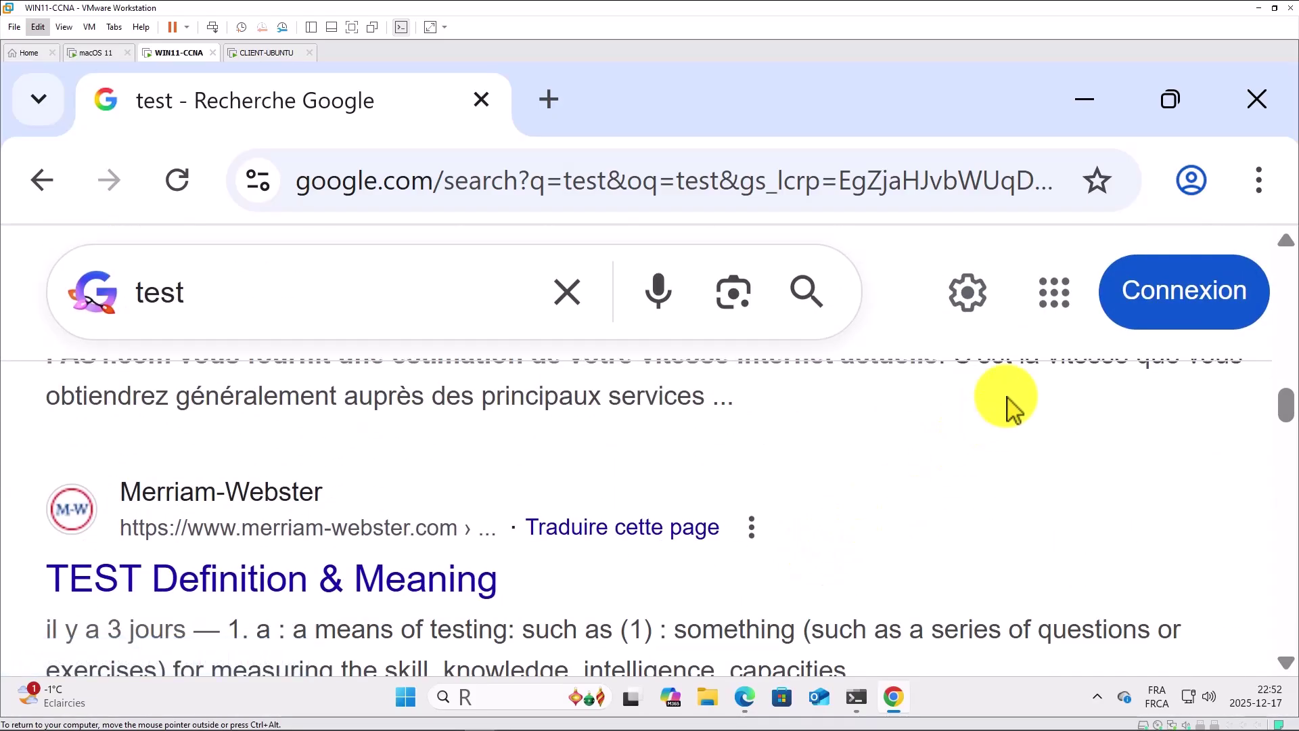
click(1252, 99)
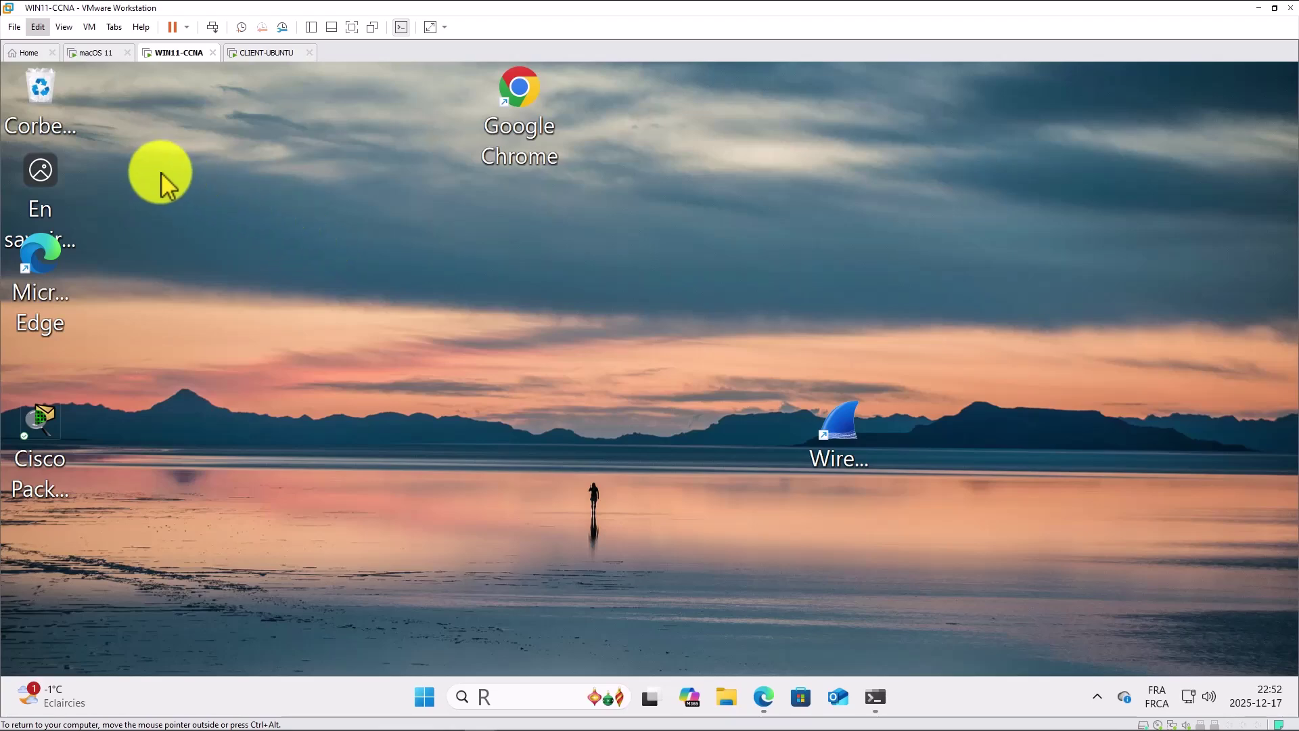
Step: Open VMware's Virtual Network Editor and set the subnet IP of the VMnet8 NAT network to 192.168.10.0
click(35, 25)
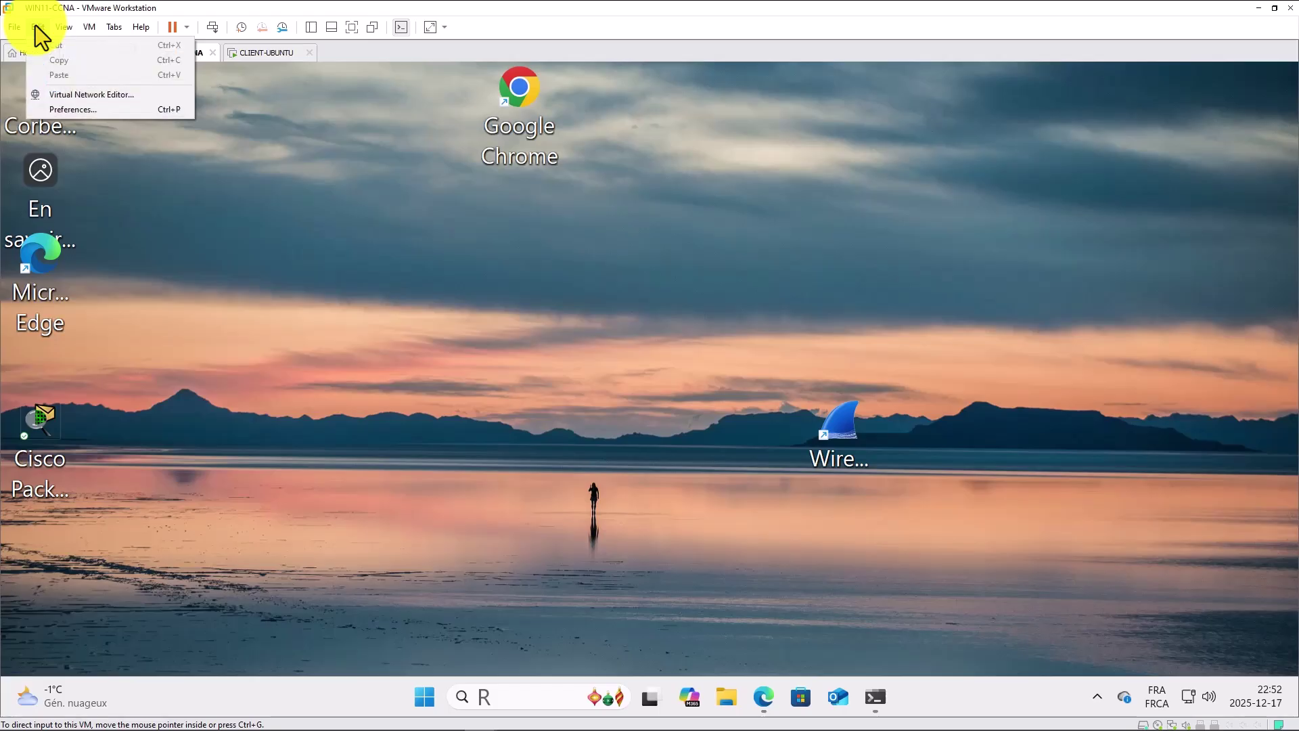
click(101, 95)
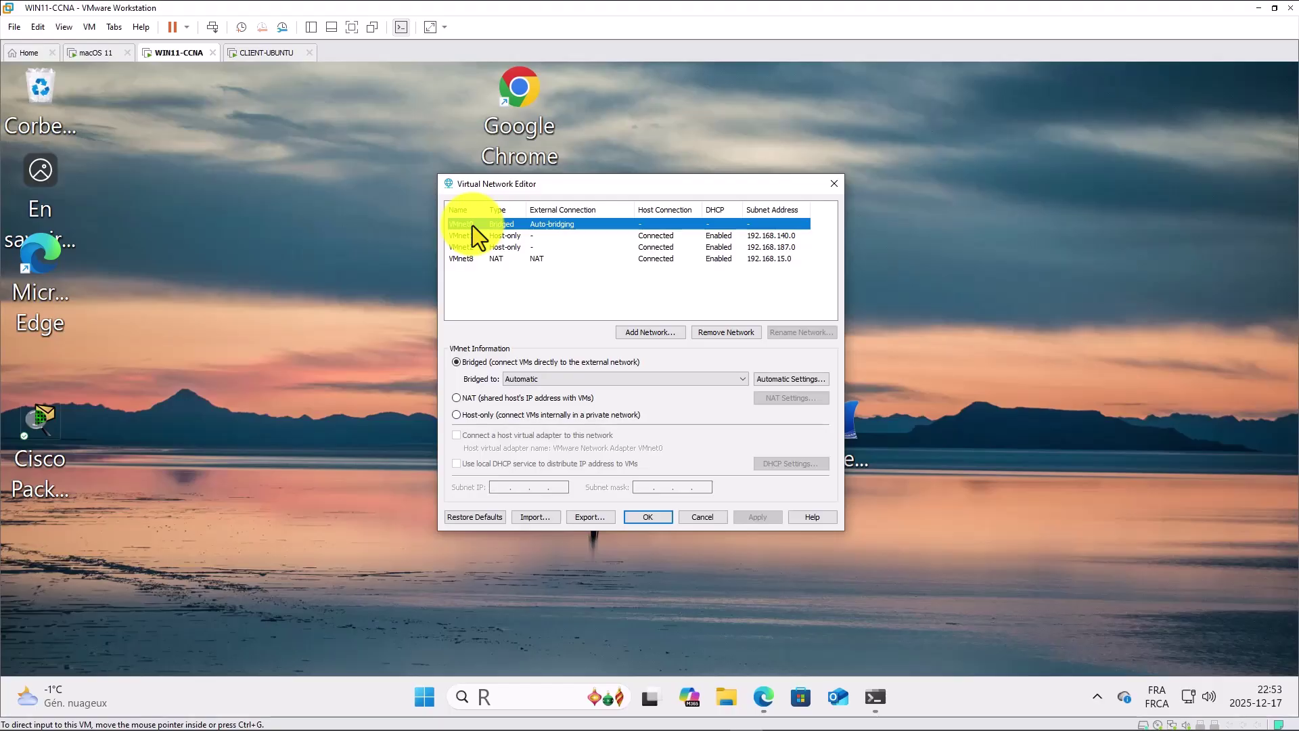
click(500, 264)
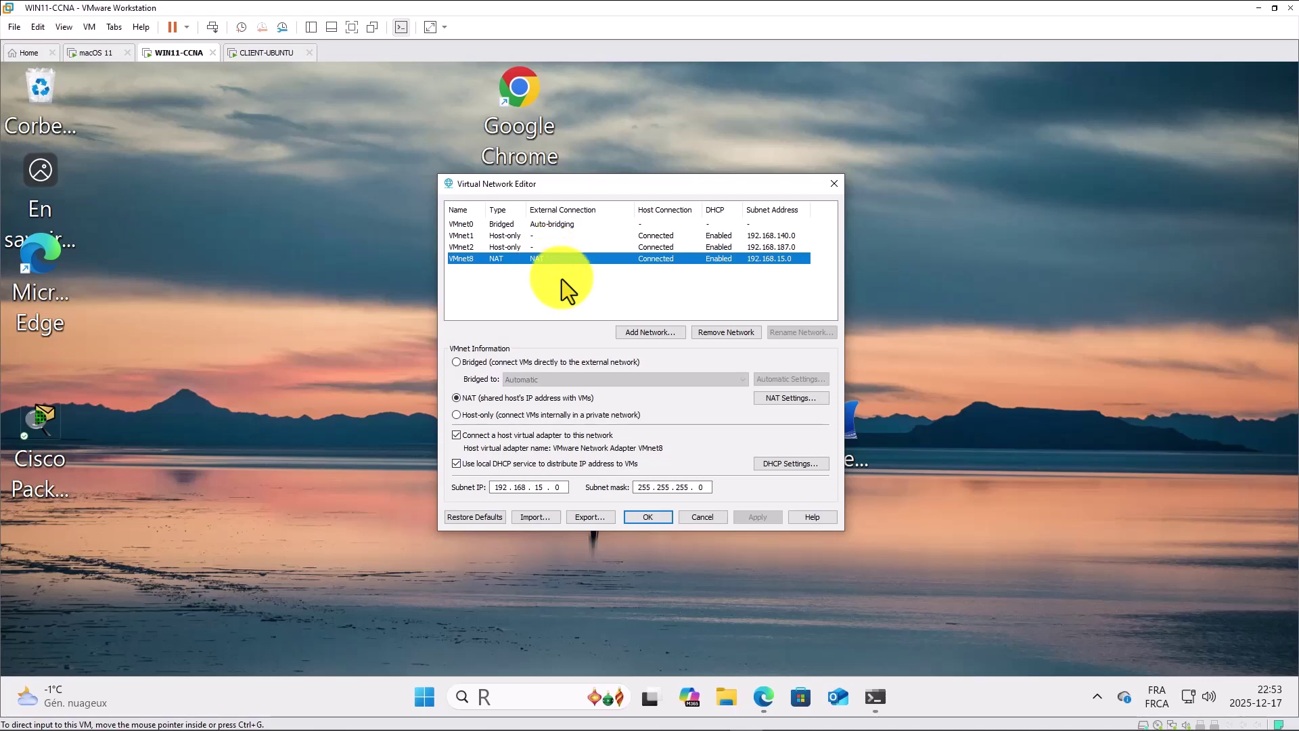
click(545, 487)
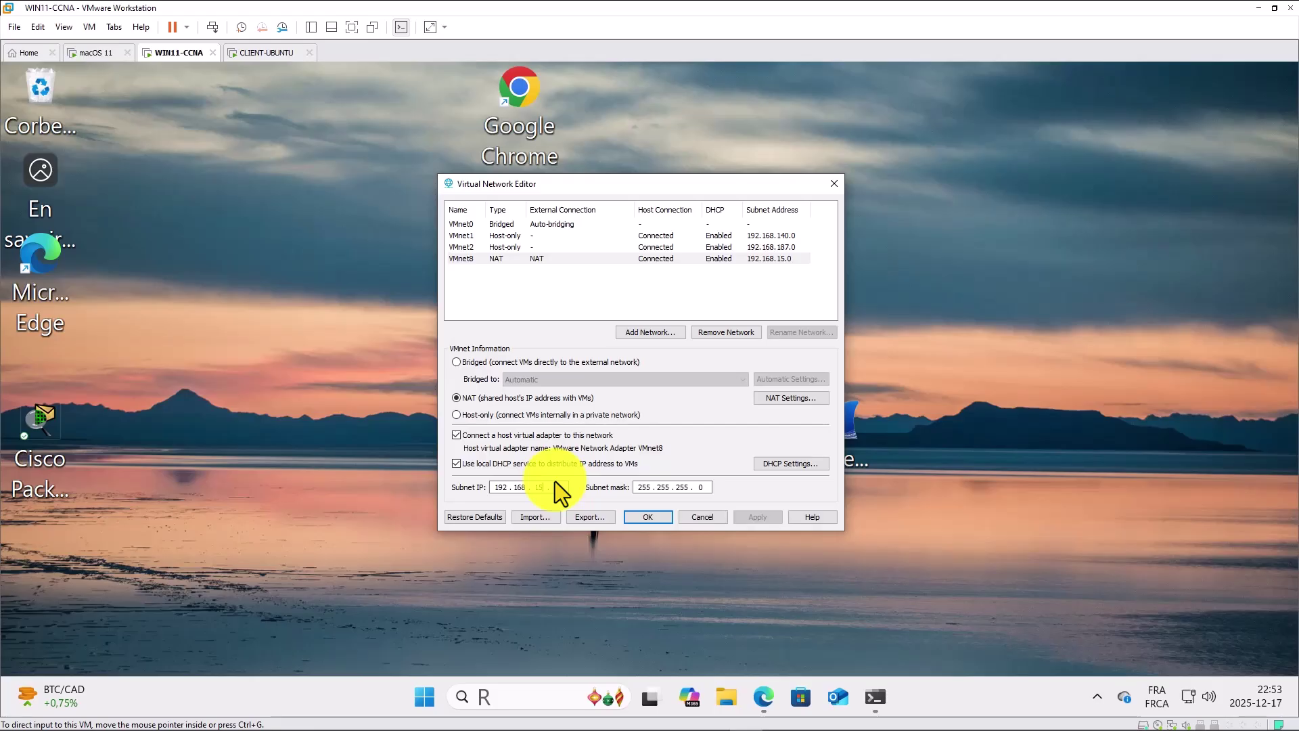
key(BackSpace)
text(0)
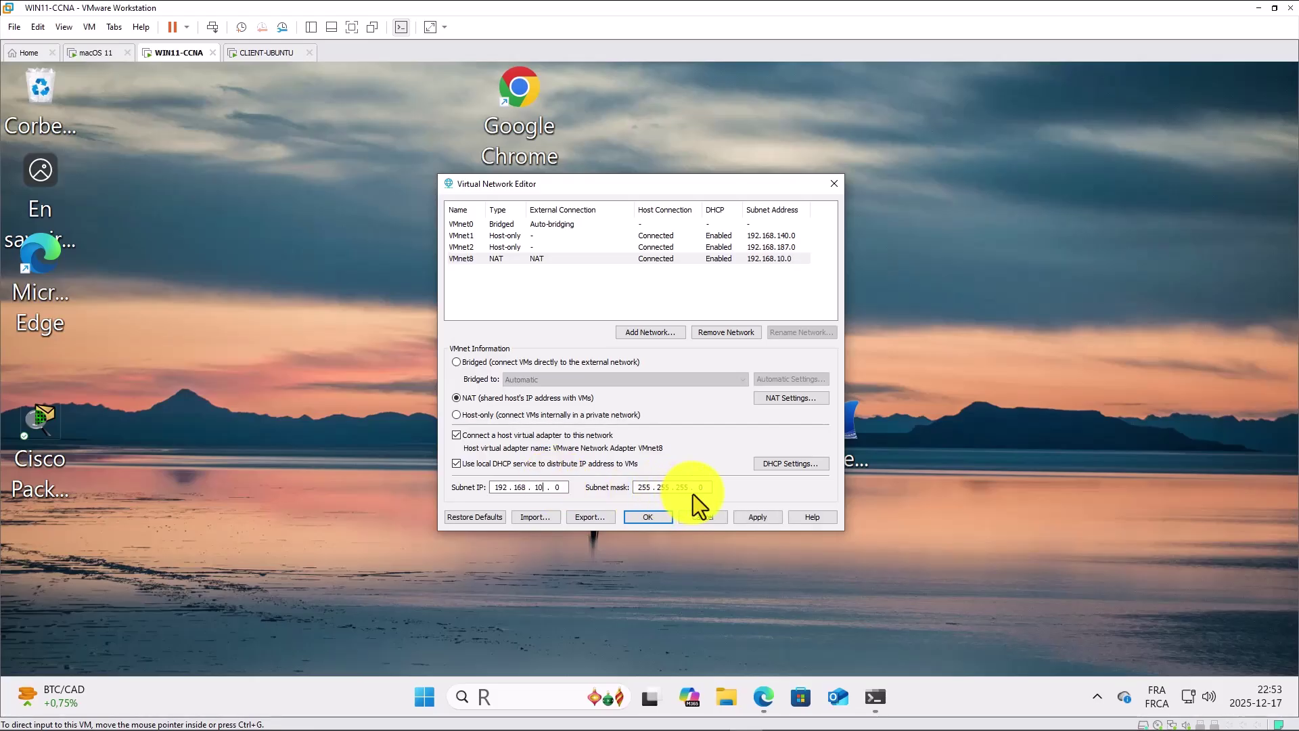
Step: Set the VMnet8 DHCP address range to start at 192.168.10.26 and end at 192.168.10.100
click(784, 466)
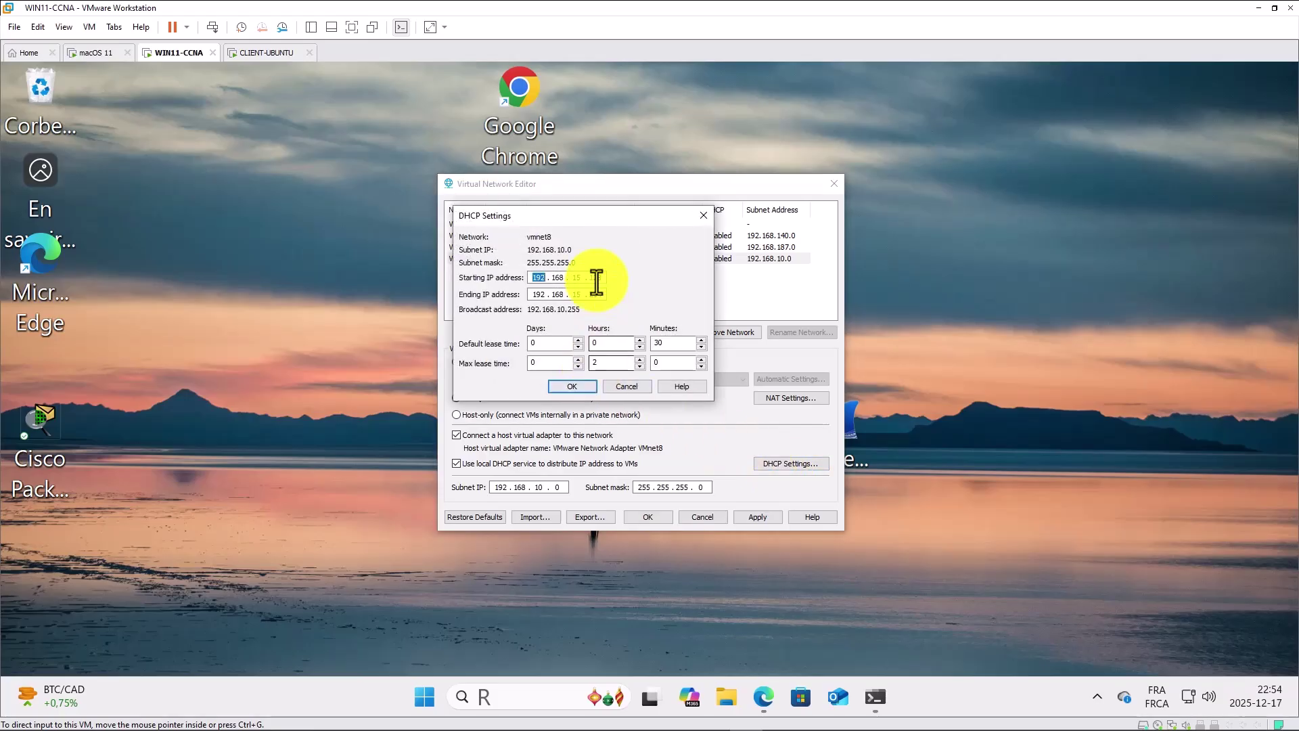
drag(577, 279, 591, 279)
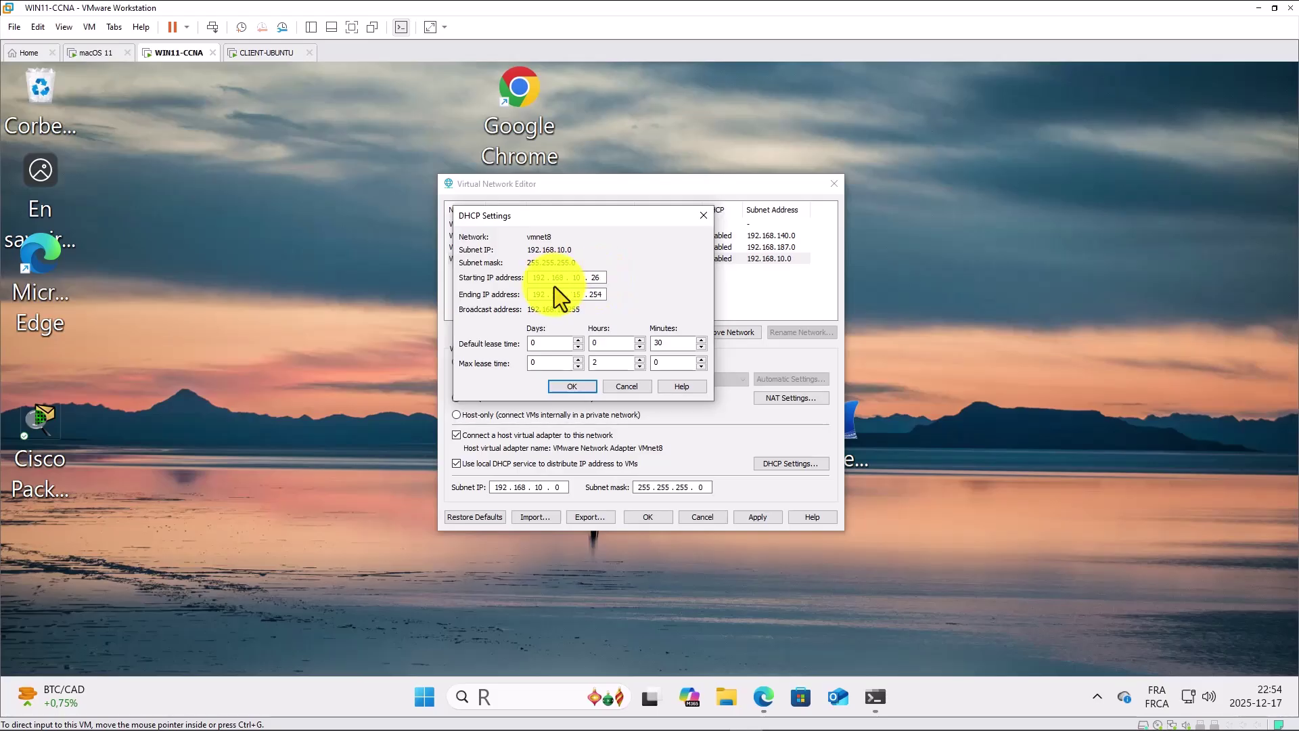
key(Tab)
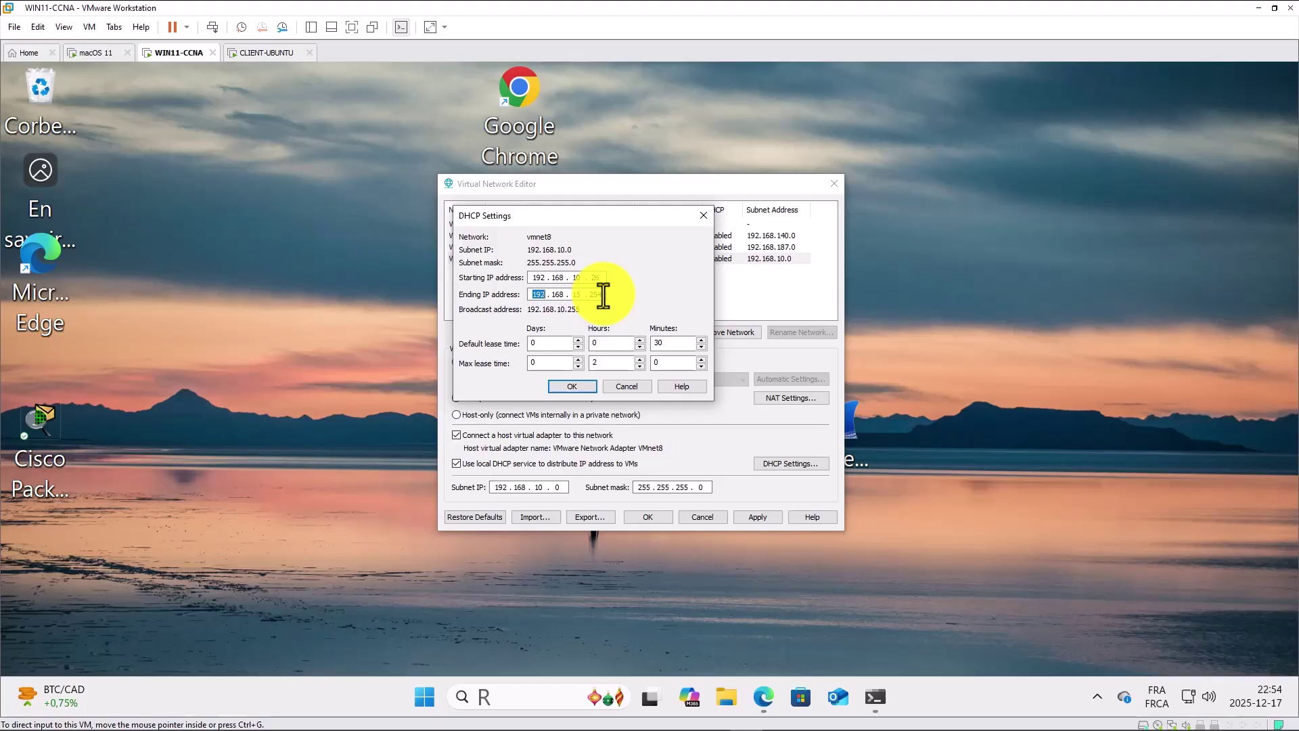
click(601, 295)
key(BackSpace)
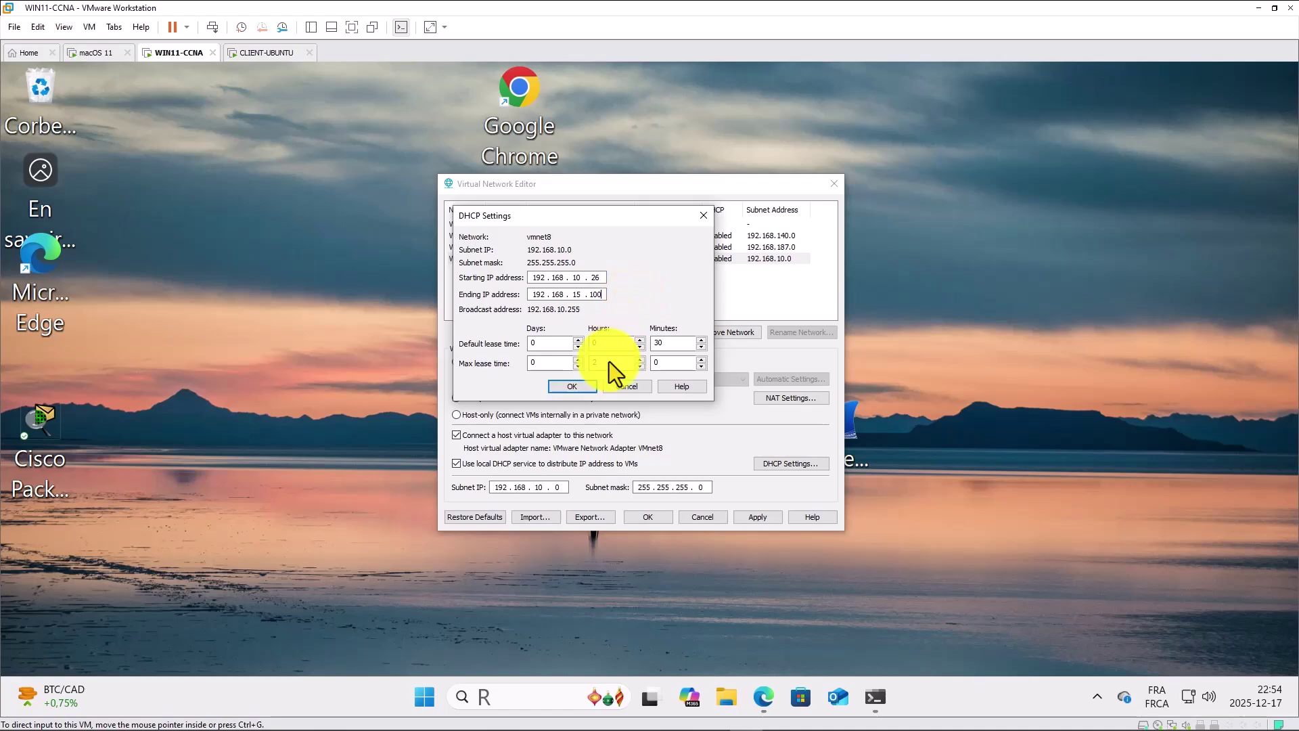
click(582, 388)
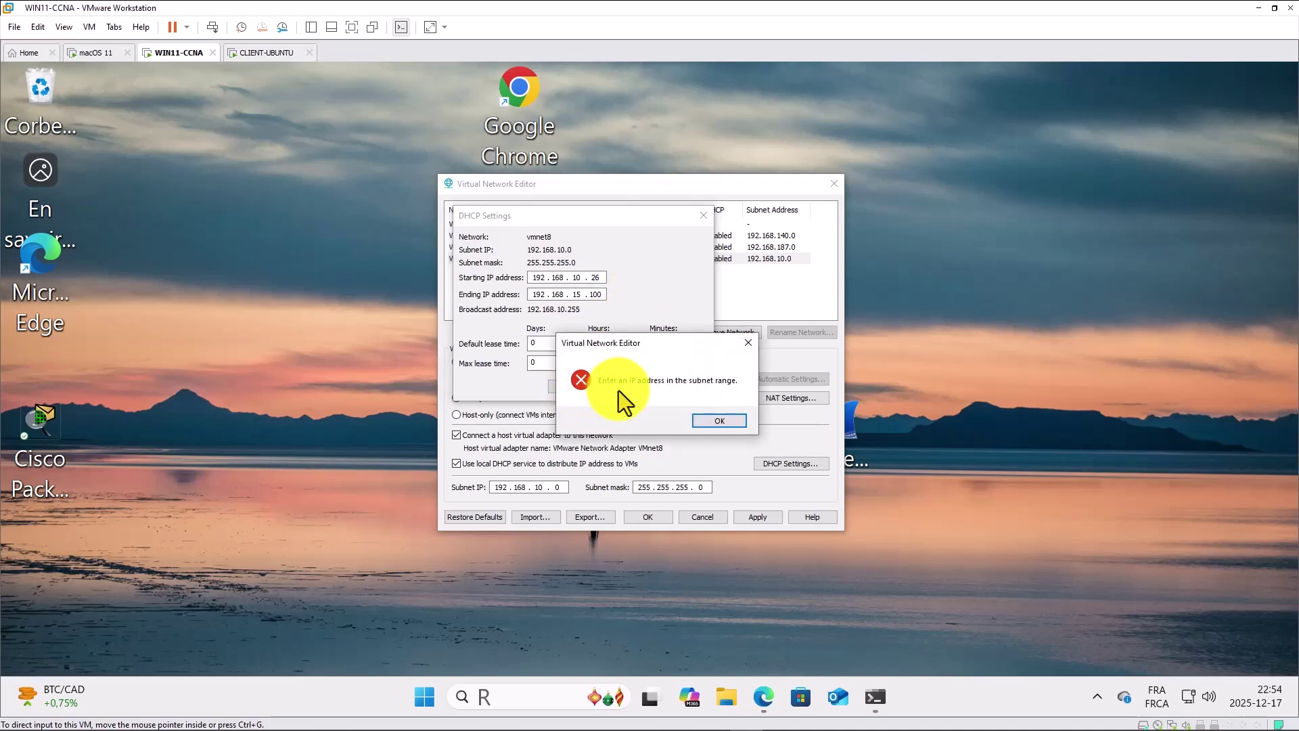
click(704, 421)
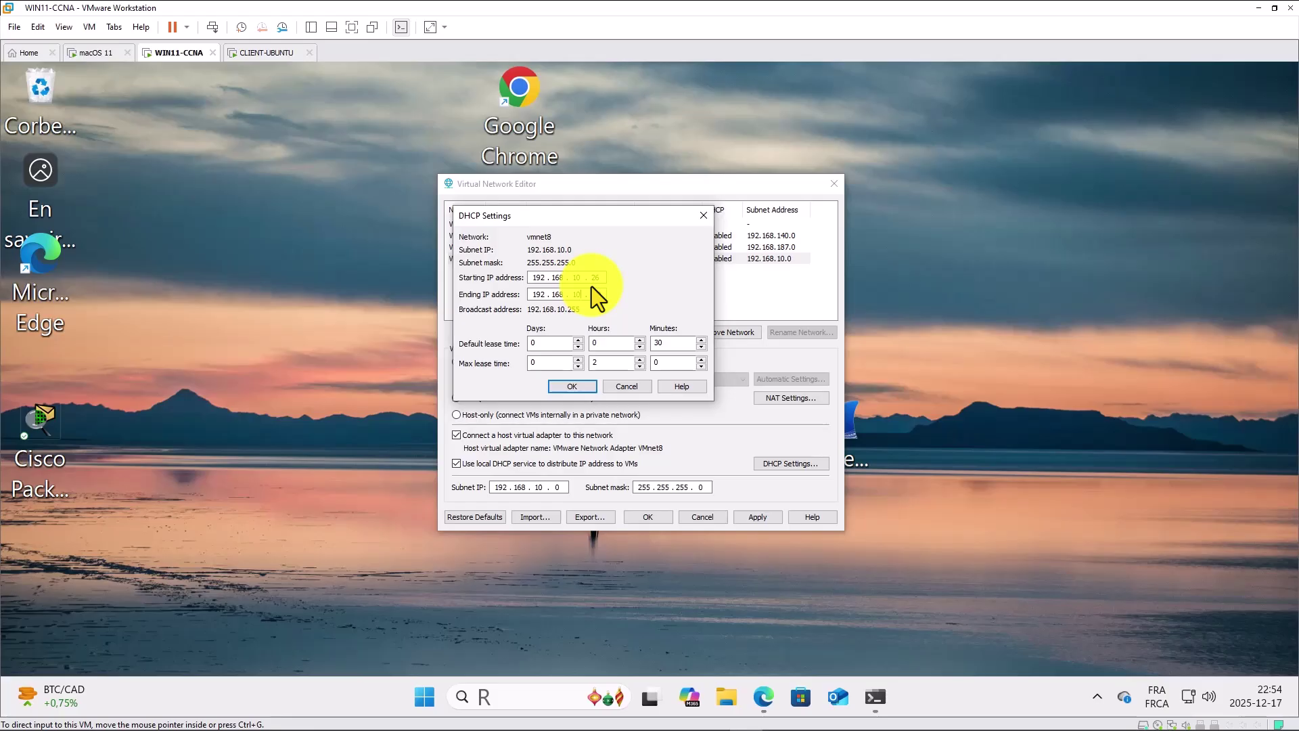
click(572, 386)
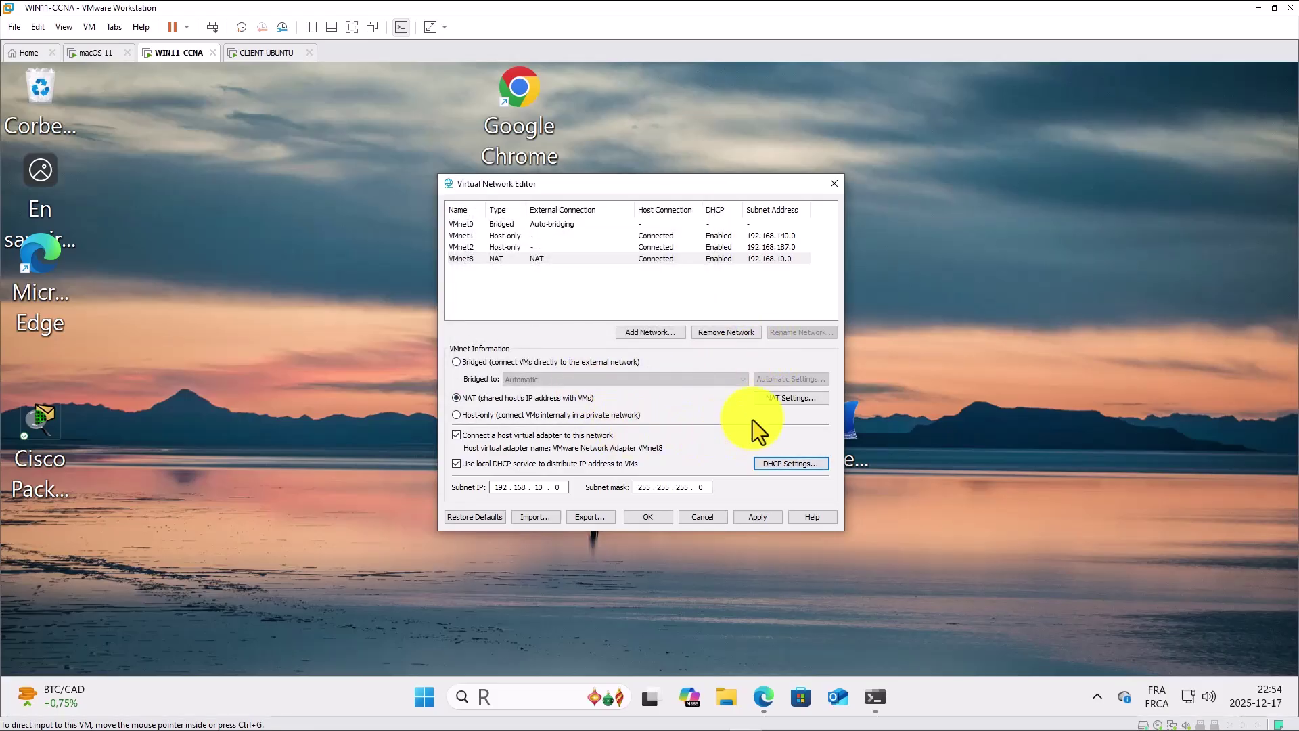
Step: Set the gateway IP in the VMnet8 NAT settings to 192.168.10.2
click(777, 400)
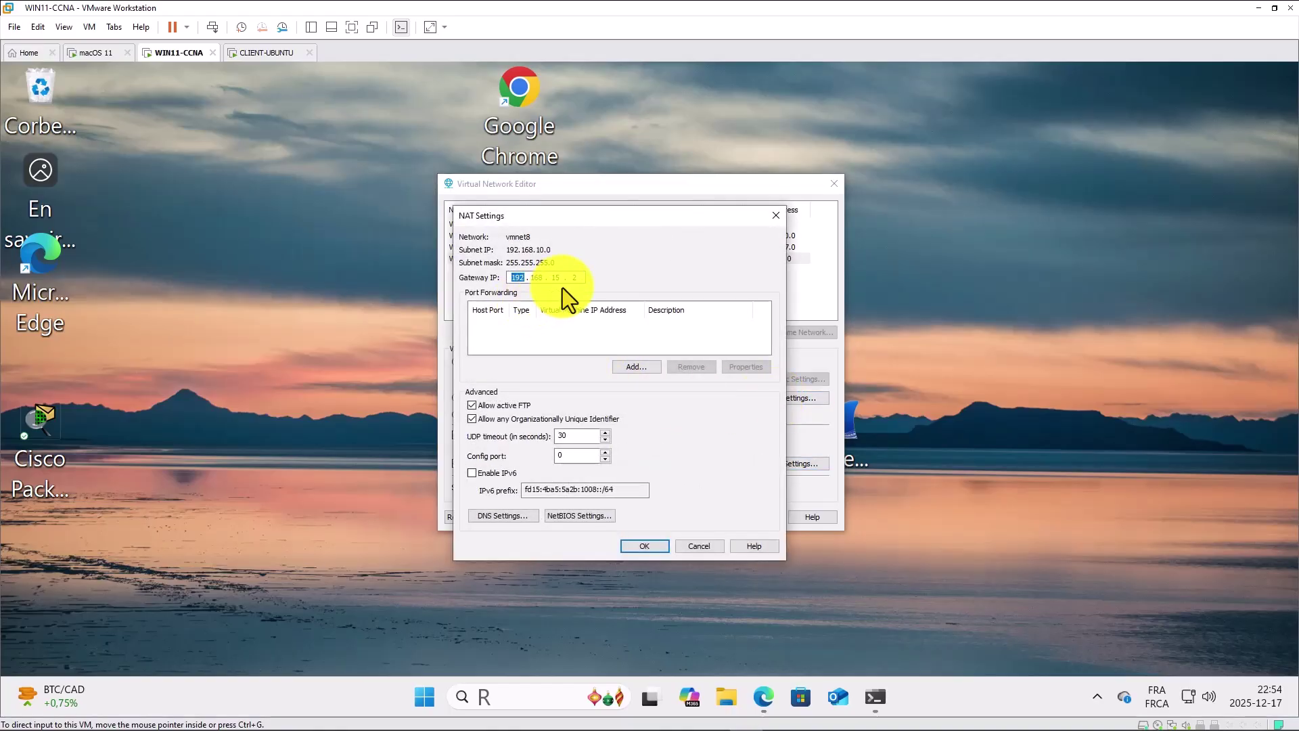
click(559, 278)
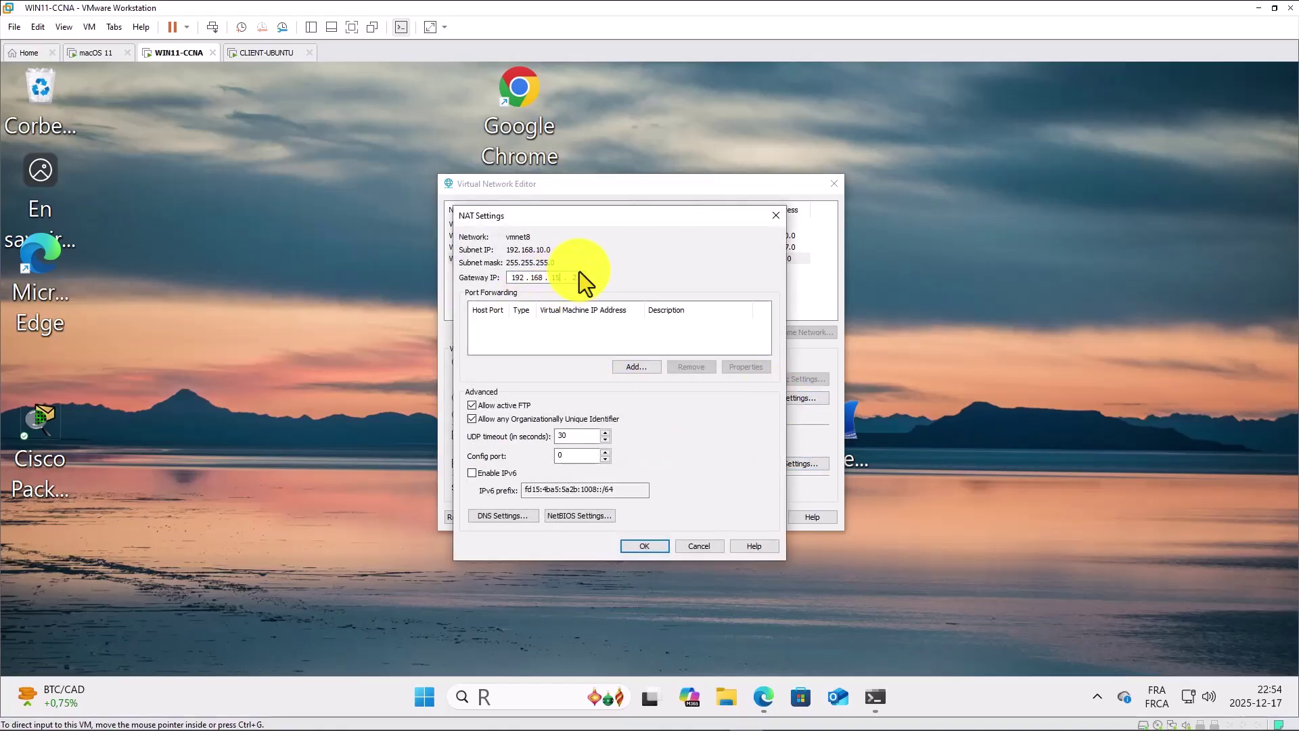
key(BackSpace)
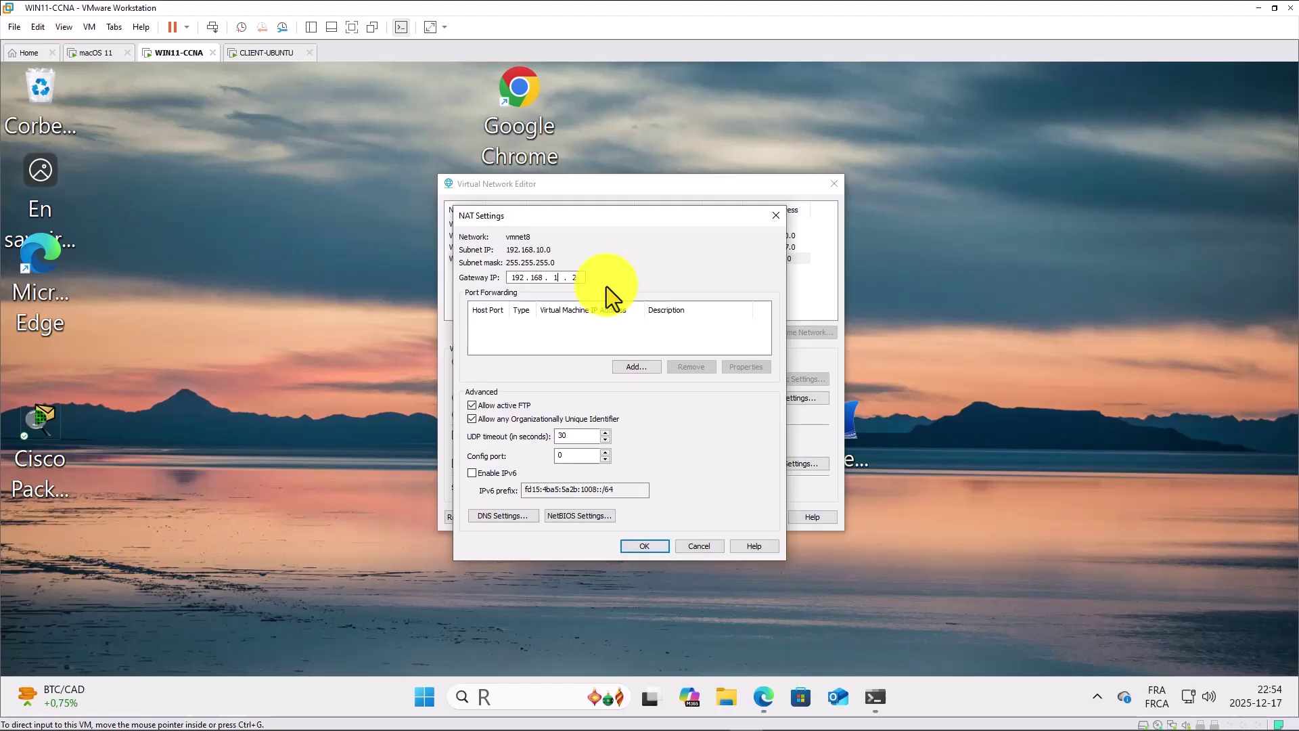
text(0)
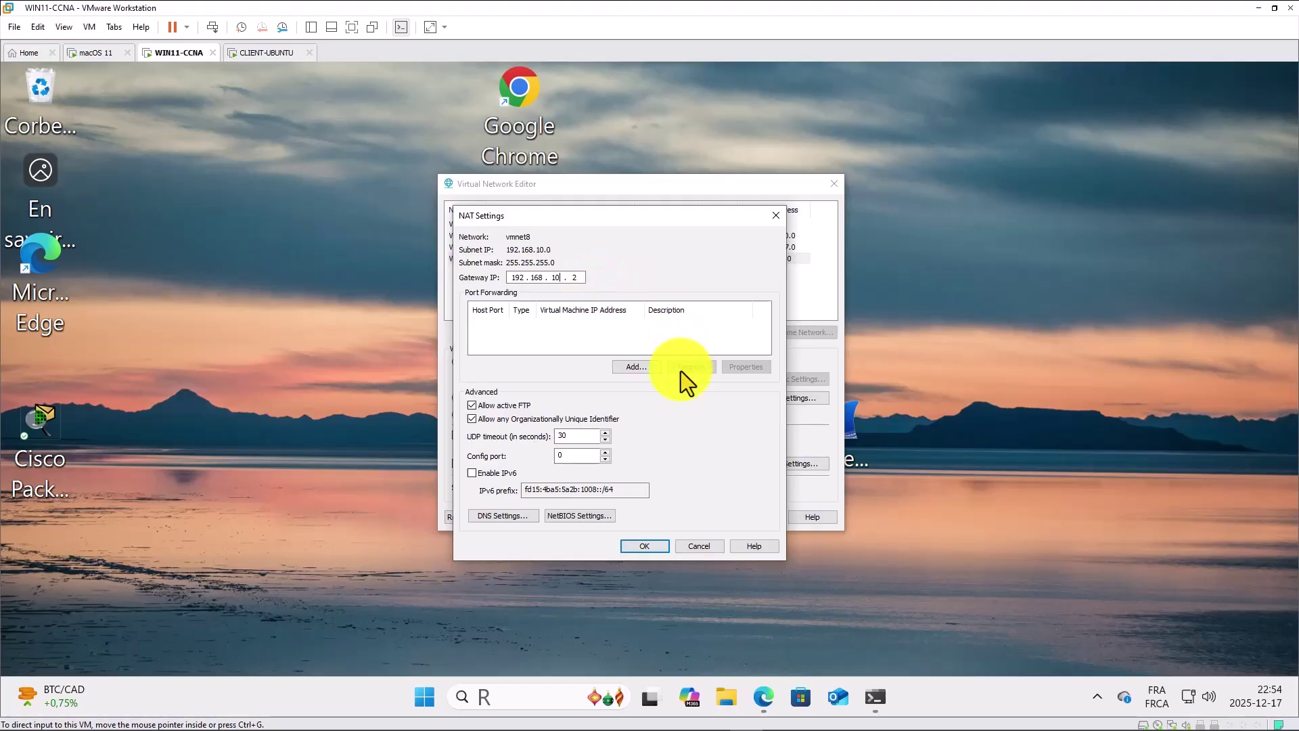
Step: Check the NAT network's DNS server settings, and apply the VMnet8 changes and close the Virtual Network Editor
click(515, 517)
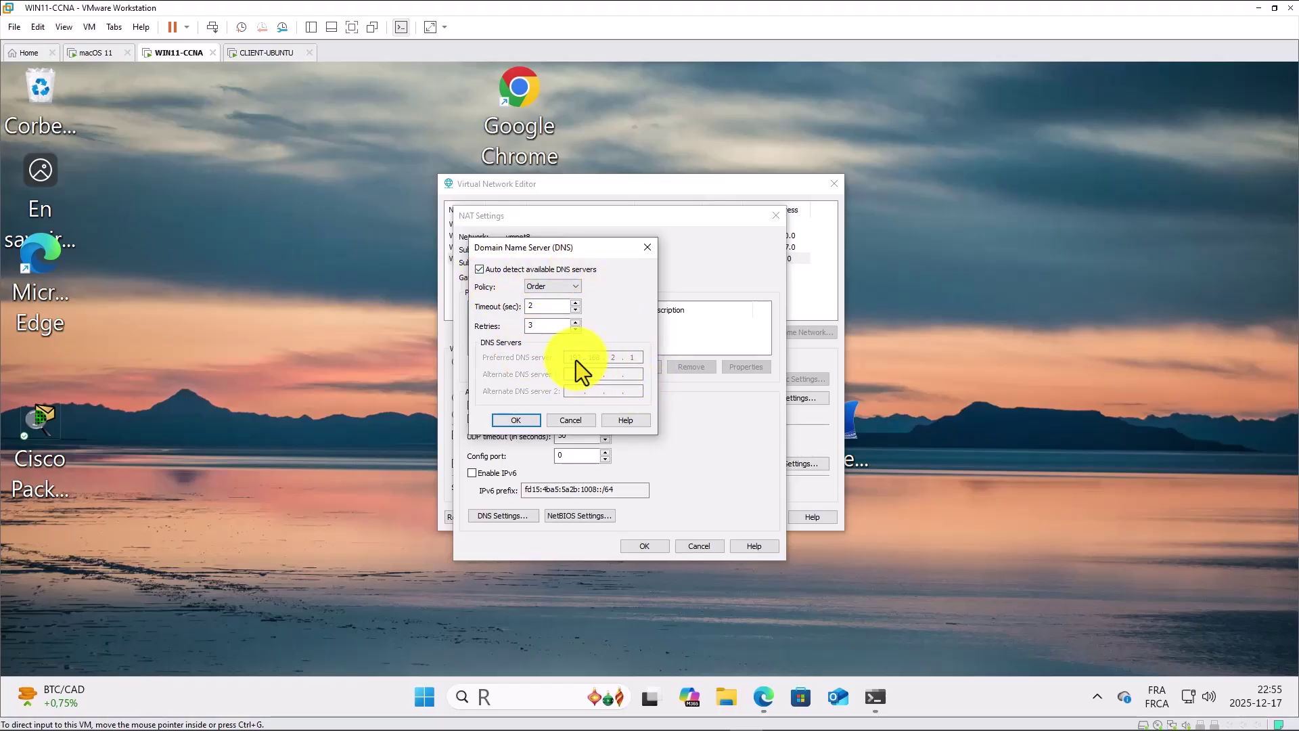
click(526, 420)
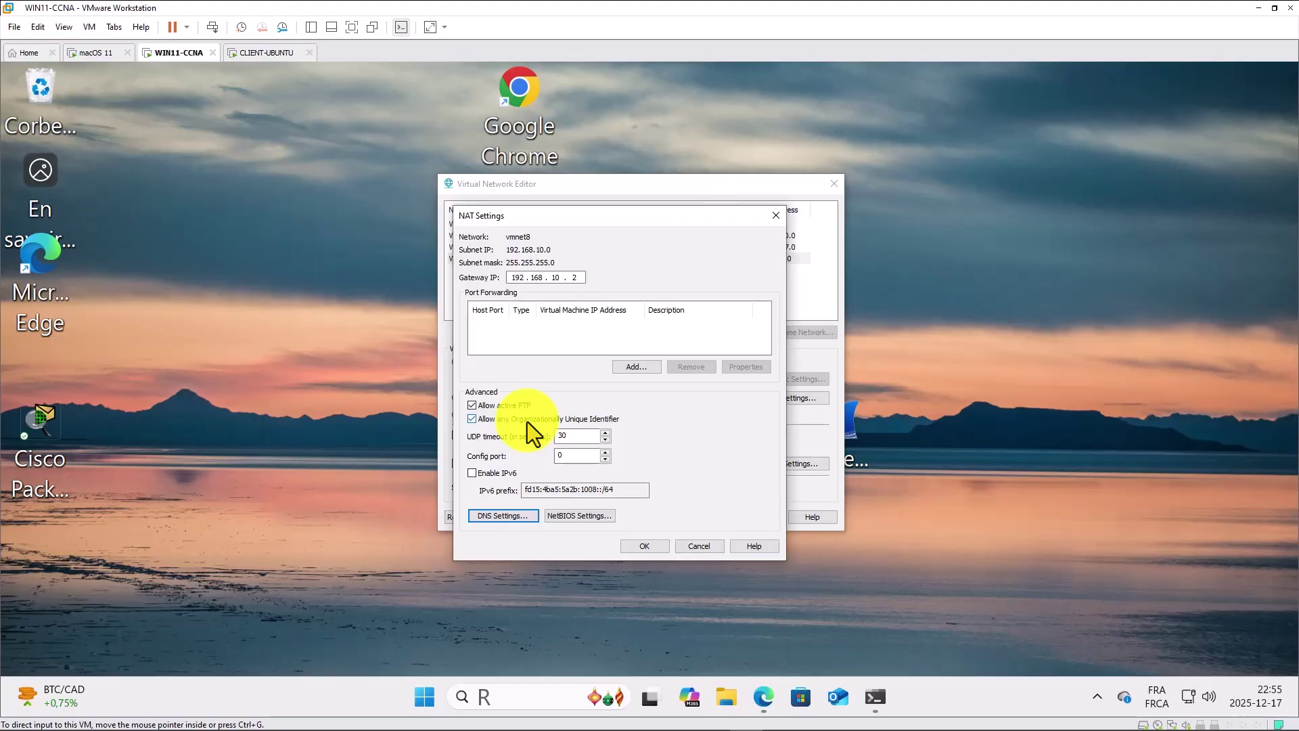
click(648, 546)
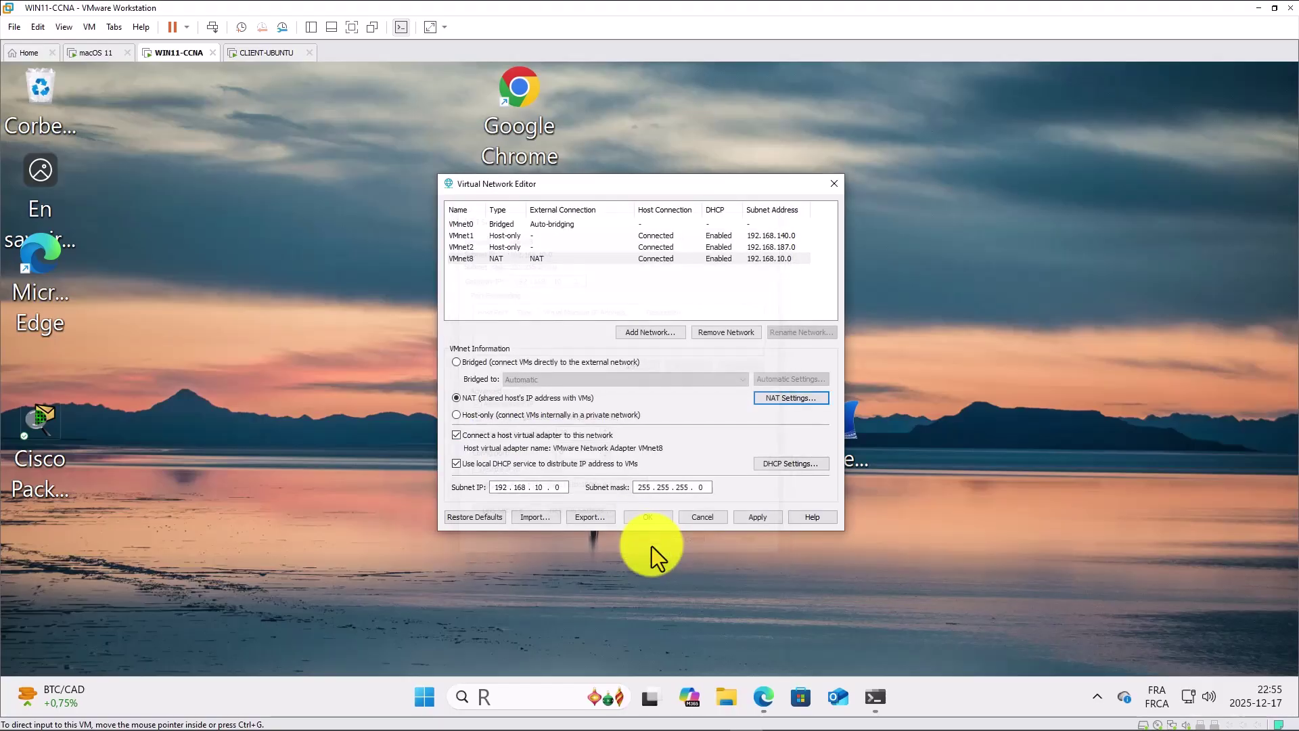
click(766, 518)
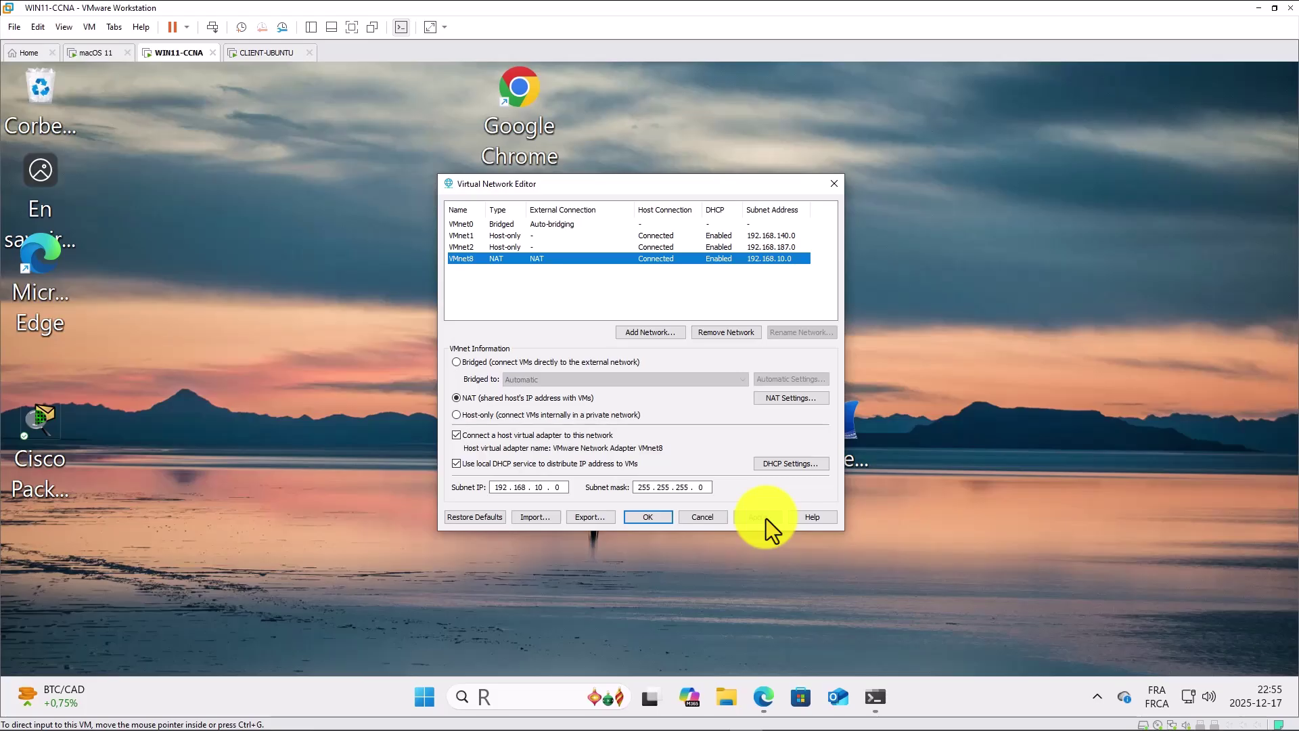
click(660, 516)
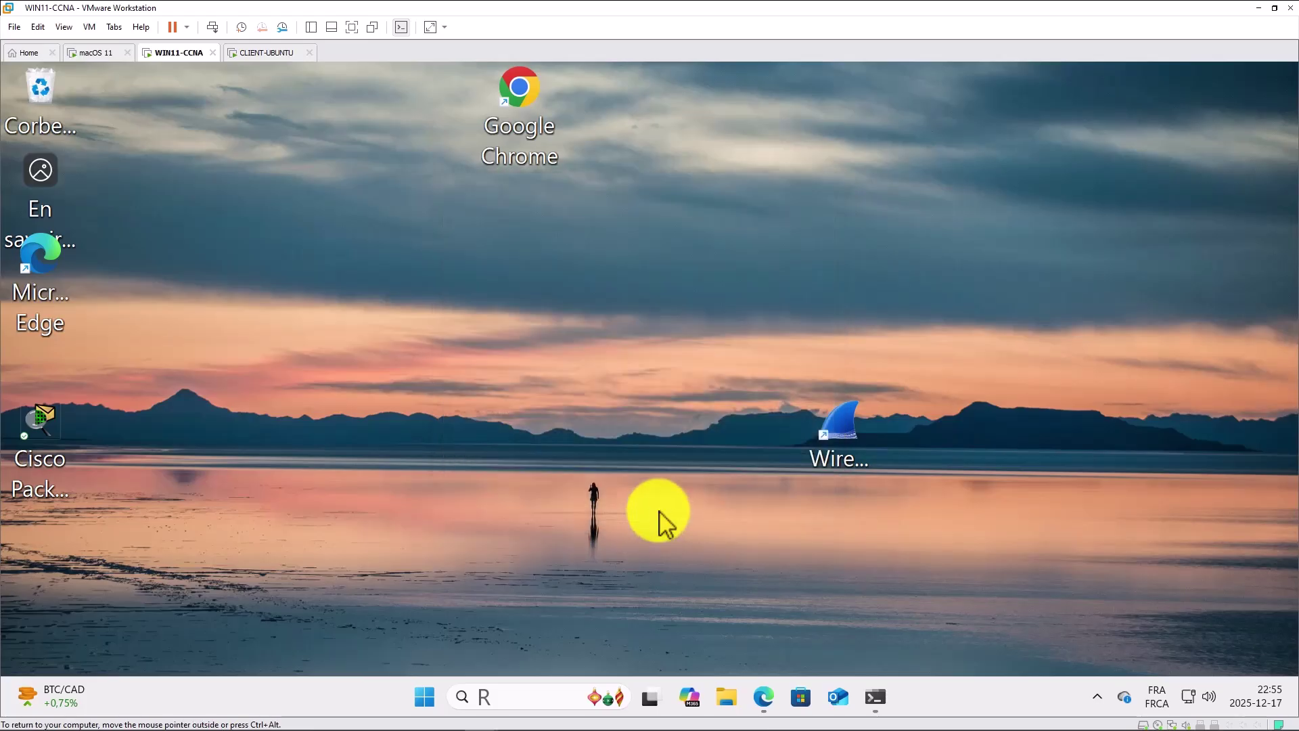
Step: Check in the WIN11-CCNA virtual machine's settings which virtual network its network adapter uses
right_click(173, 56)
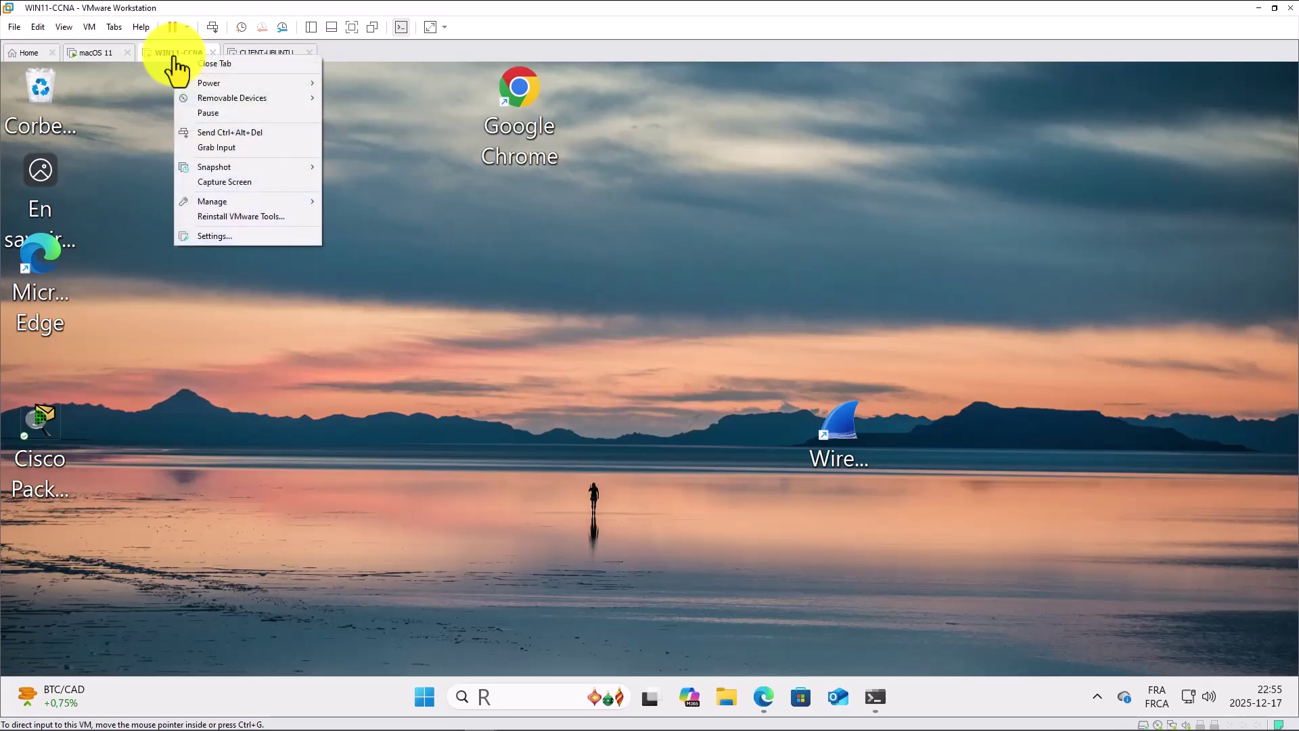
click(225, 237)
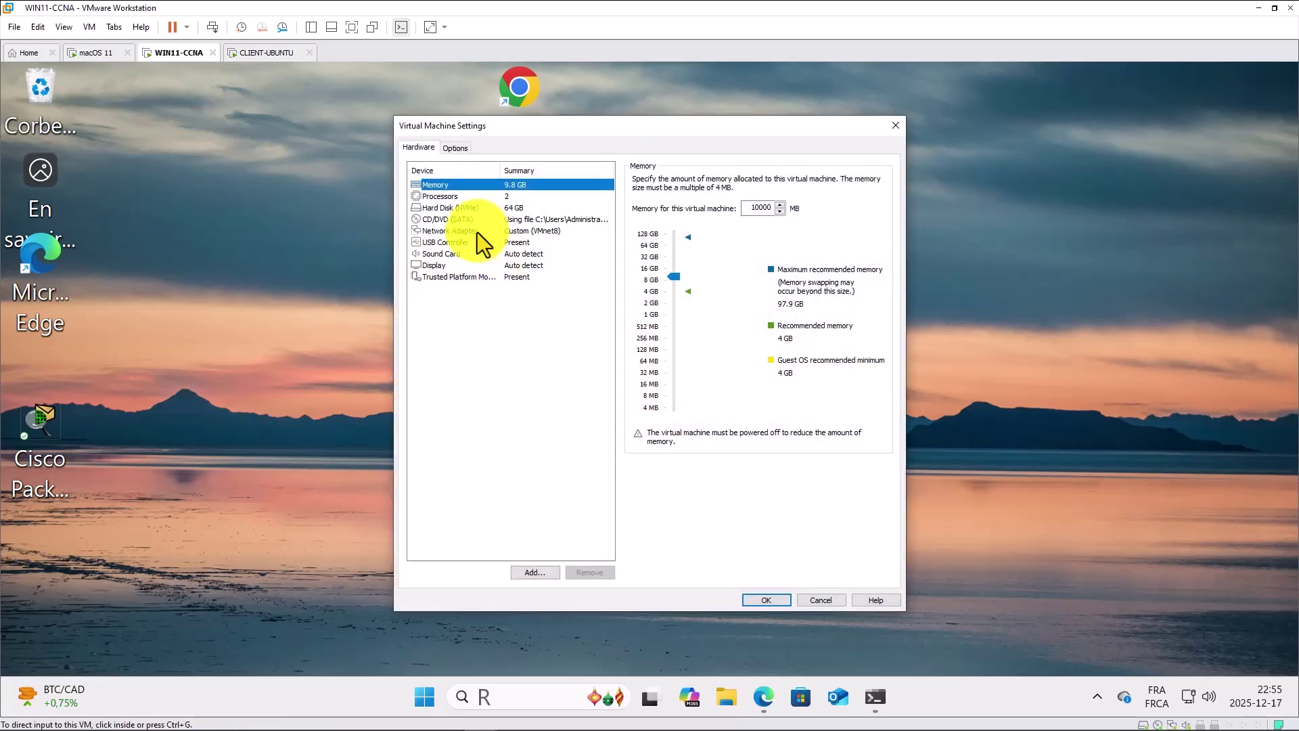
click(477, 233)
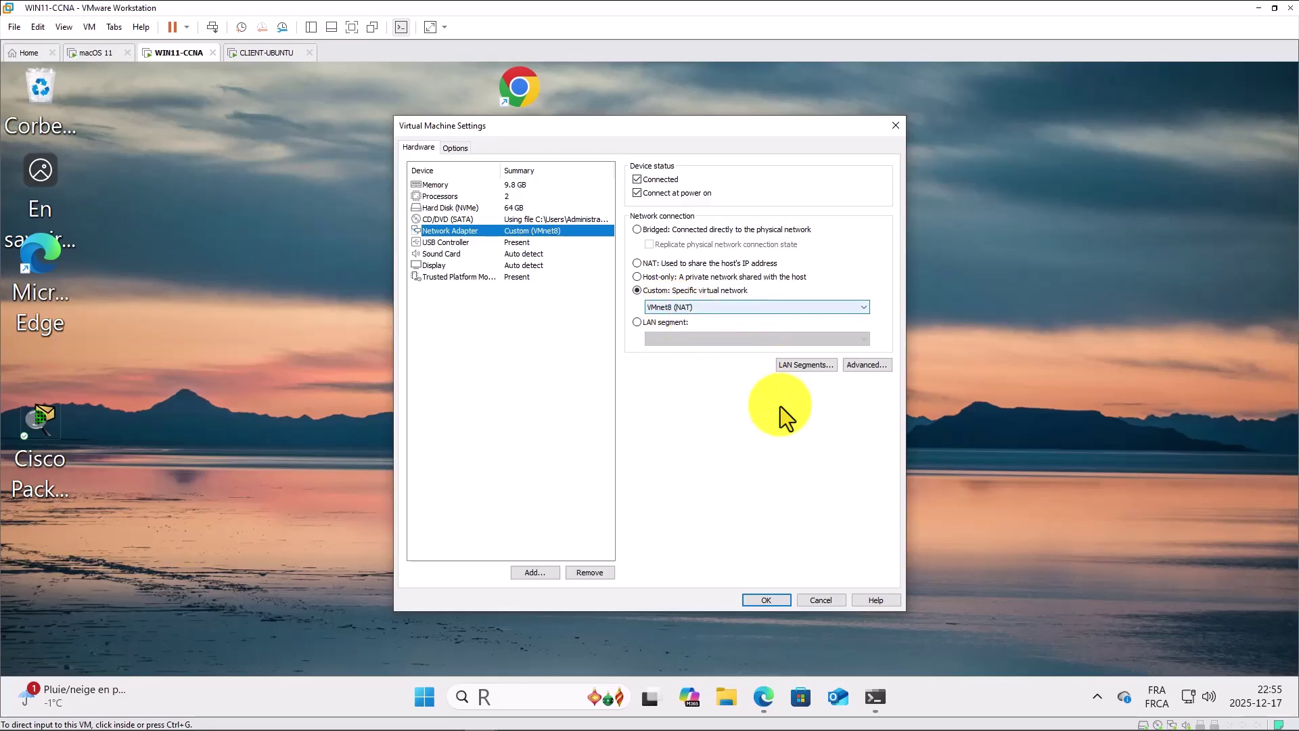
click(781, 602)
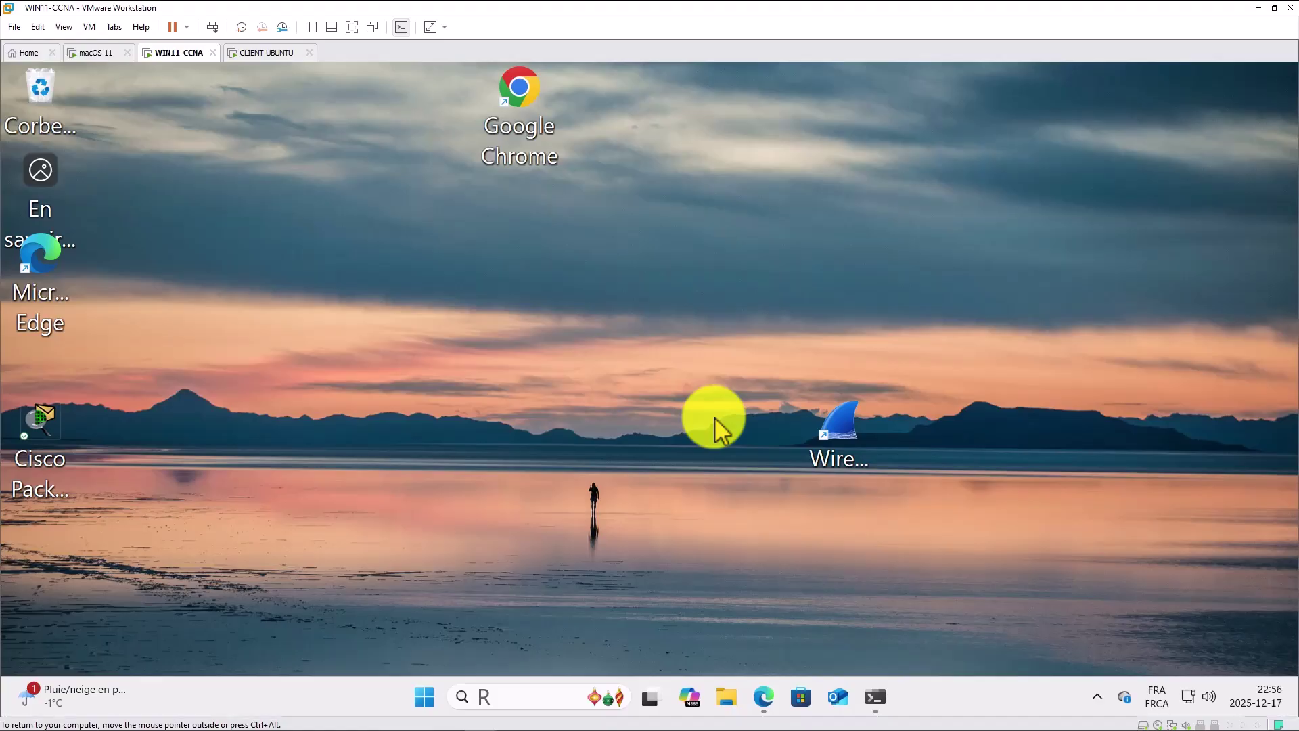
Step: Restore the virtual machine's minimized terminal window
click(875, 697)
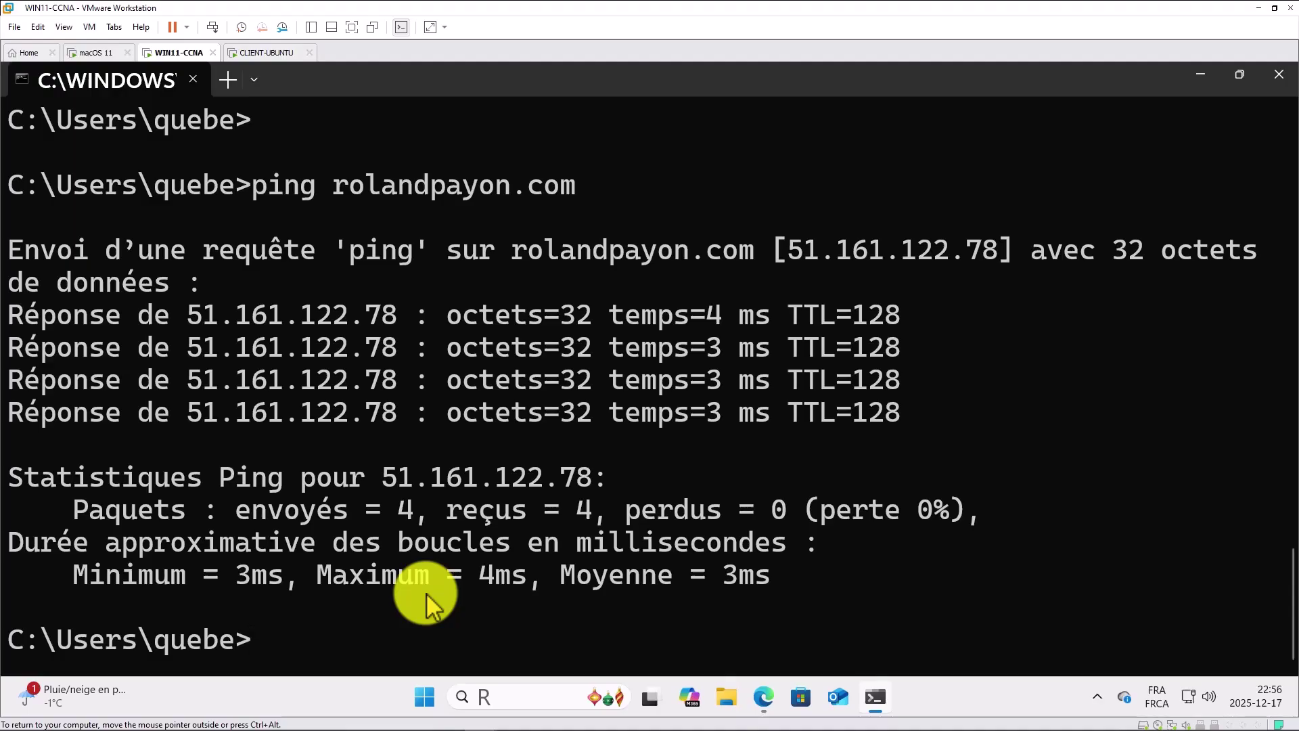
key(Up)
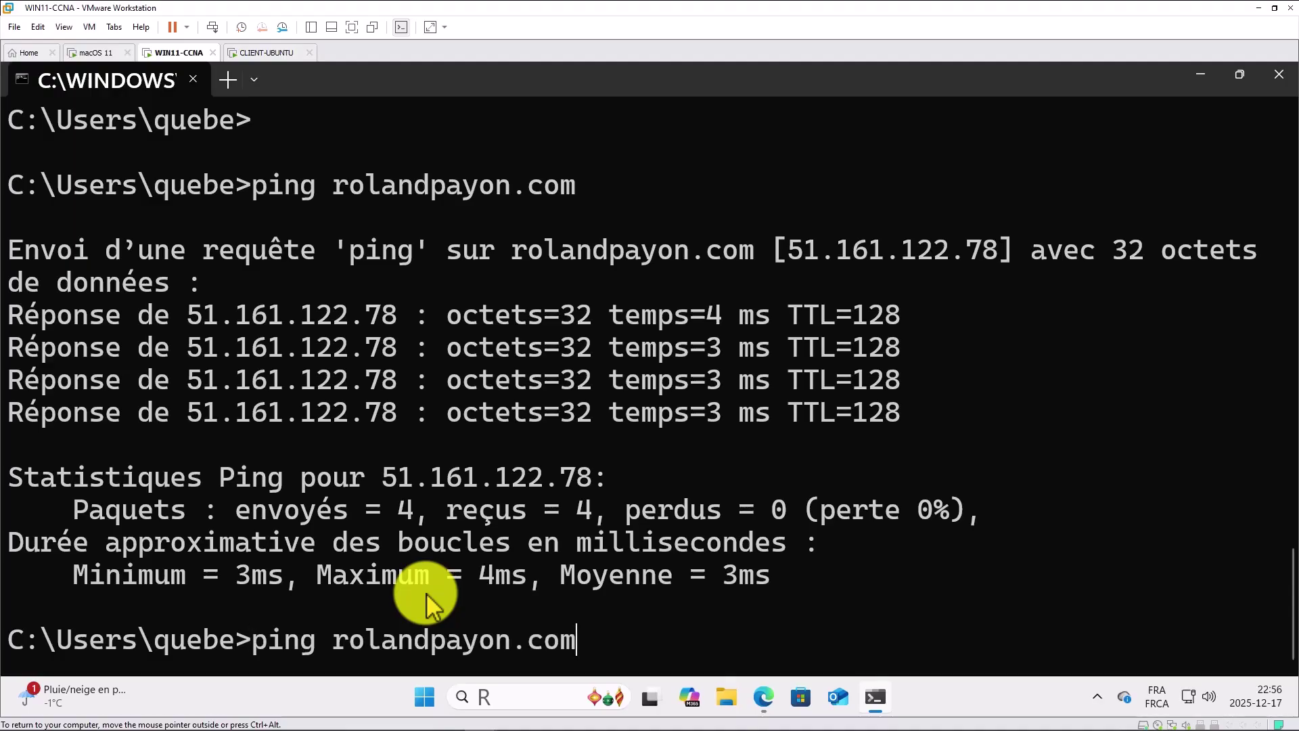
key(BackSpace)
key(BackSpace)
key(BackSpace)
key(BackSpace)
key(BackSpace)
key(BackSpace)
key(BackSpace)
key(BackSpace)
key(BackSpace)
key(BackSpace)
key(BackSpace)
key(BackSpace)
key(BackSpace)
key(BackSpace)
key(BackSpace)
key(BackSpace)
key(BackSpace)
key(BackSpace)
key(BackSpace)
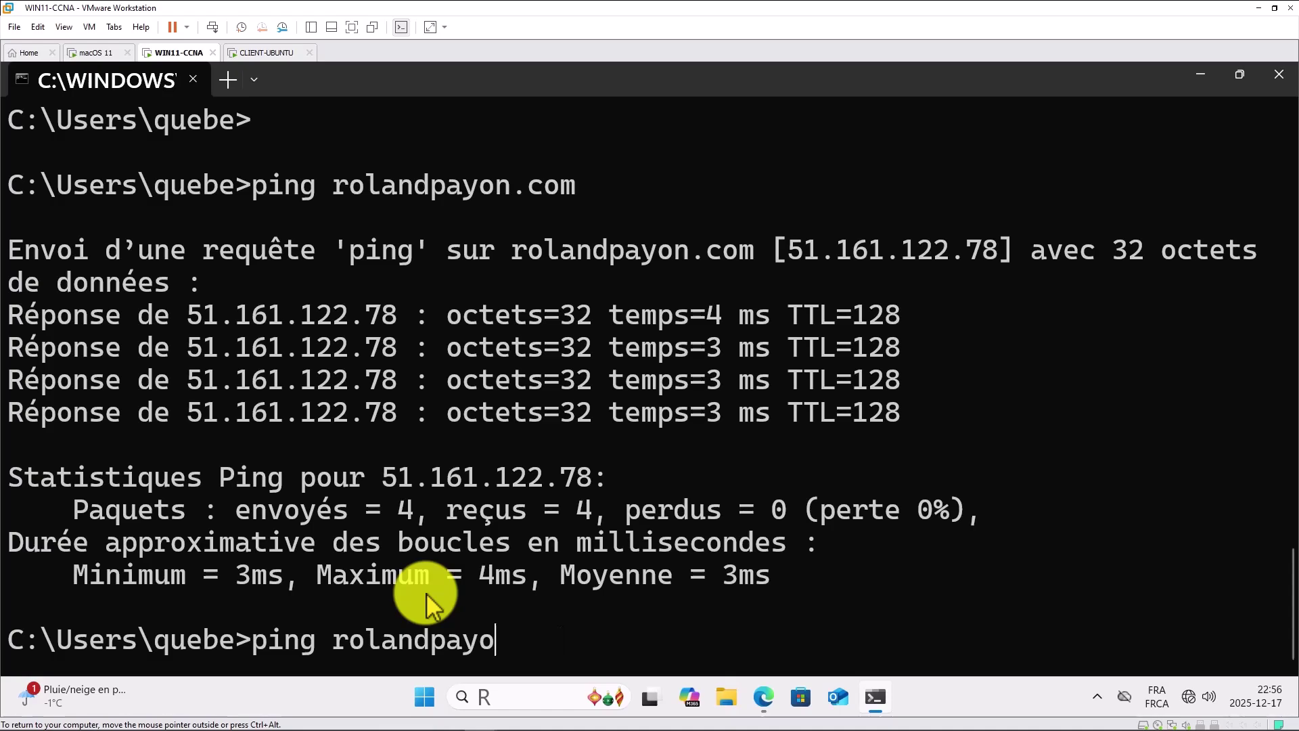
key(BackSpace)
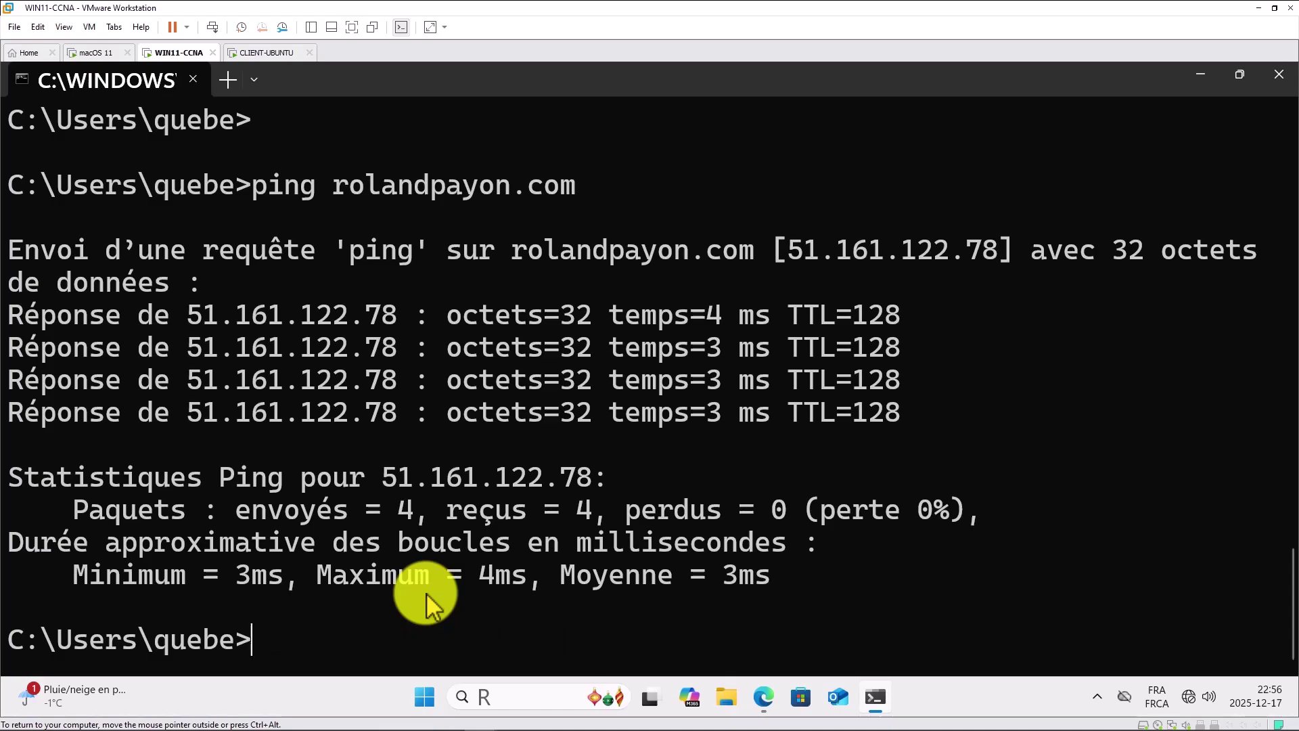
Step: Run ipconfig to check the current IP configuration of the virtual machine
key(Up)
key(Up)
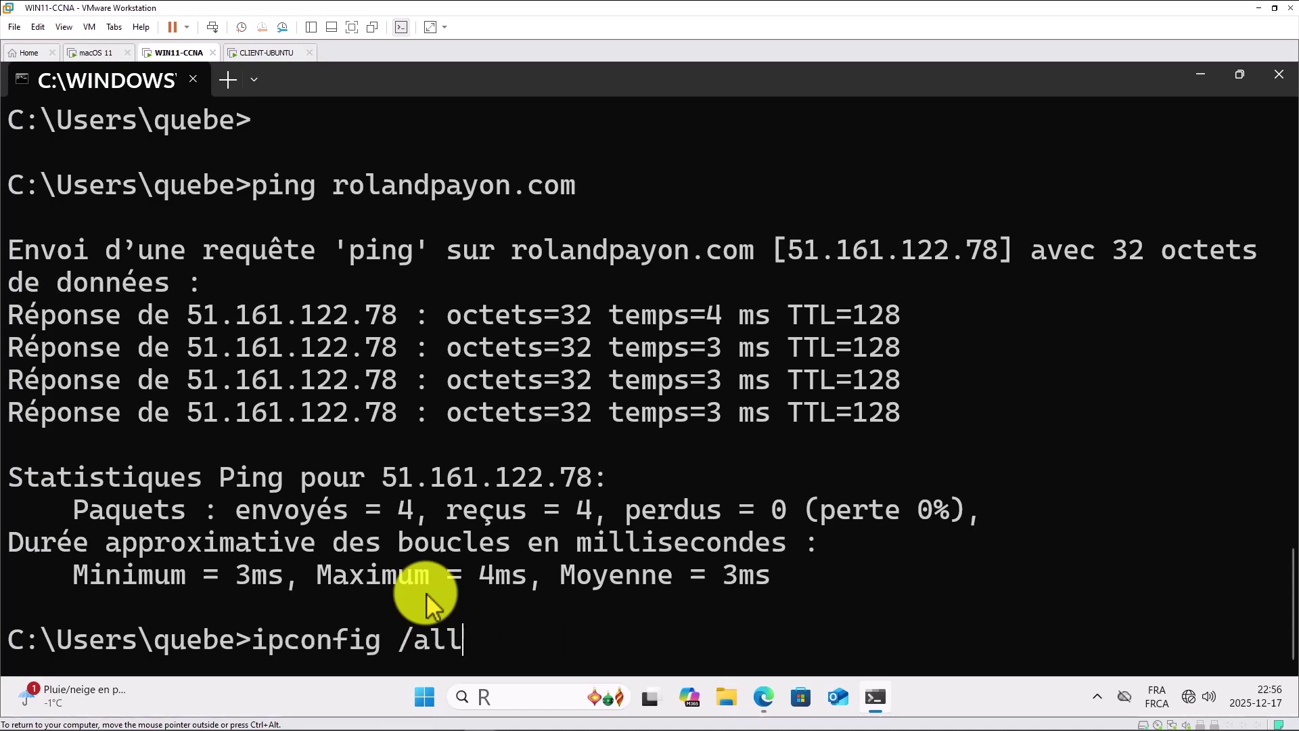
key(Up)
key(Return)
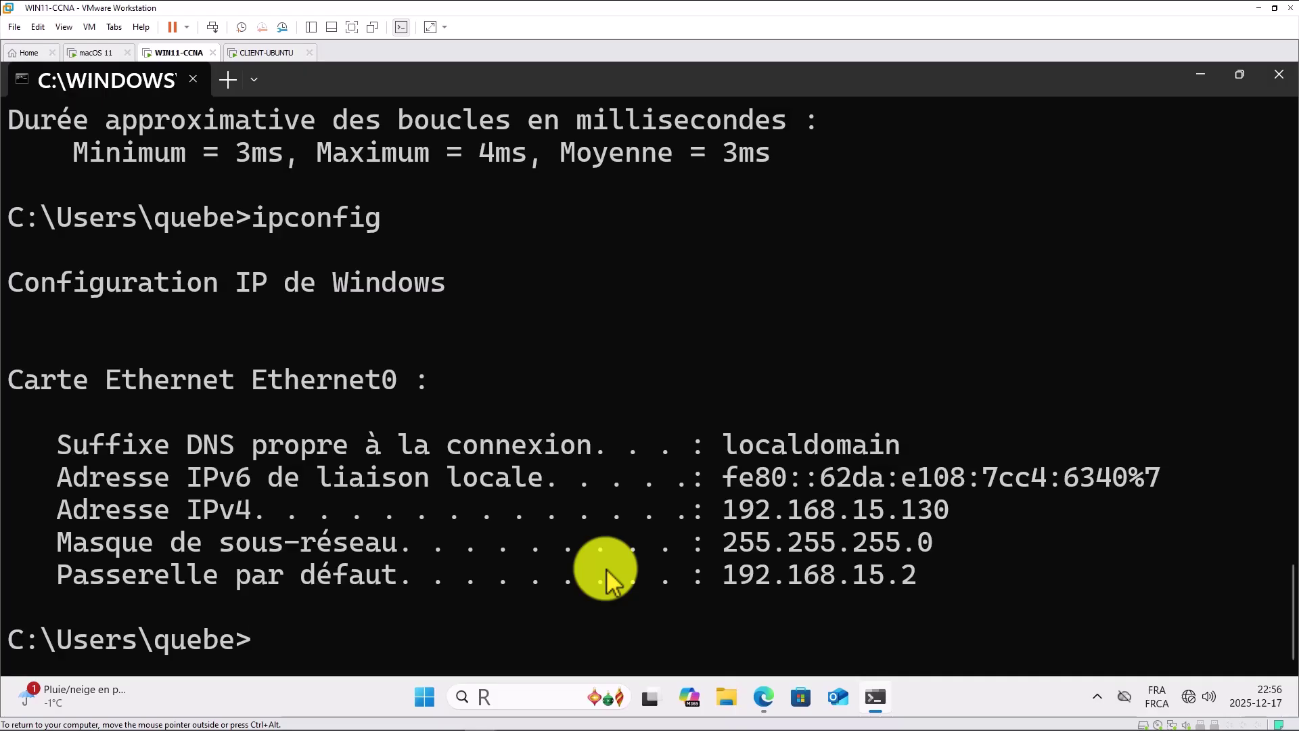
Step: Release the virtual machine's current DHCP lease with ipconfig /release
key(Up)
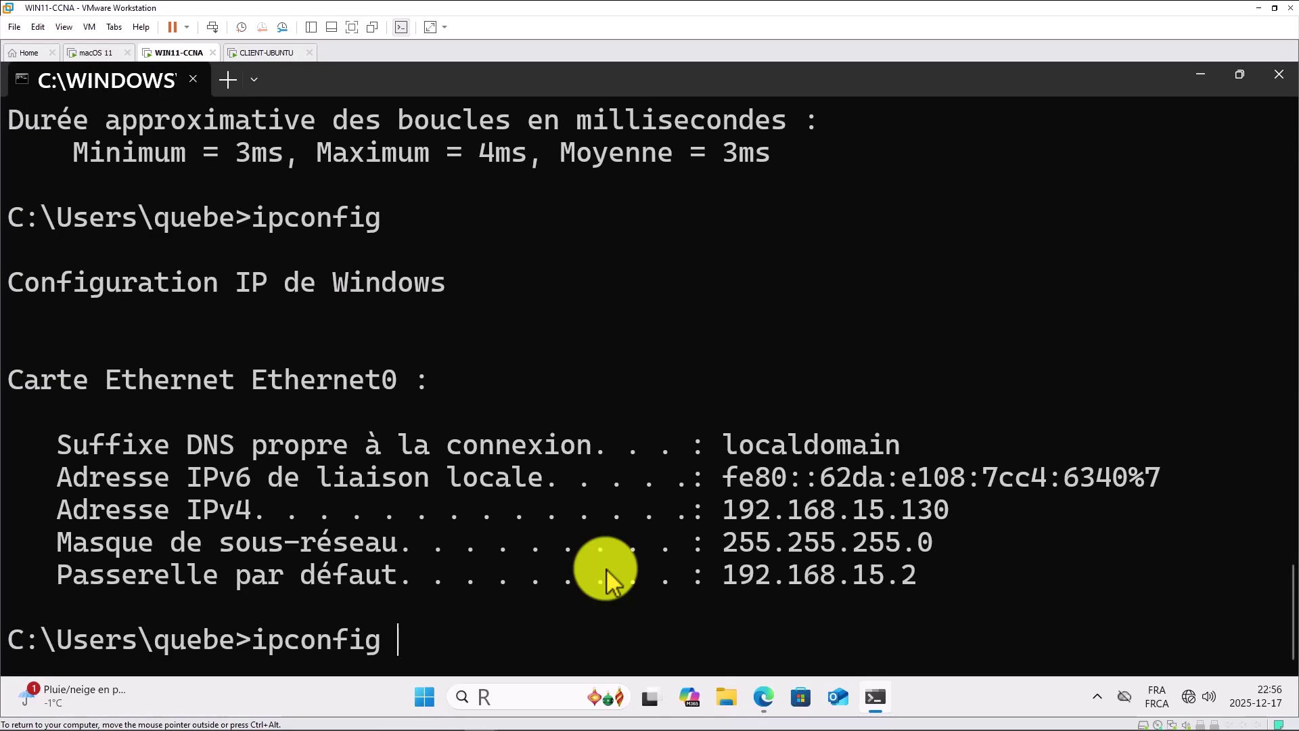
text(/rela)
key(BackSpace)
text(ease)
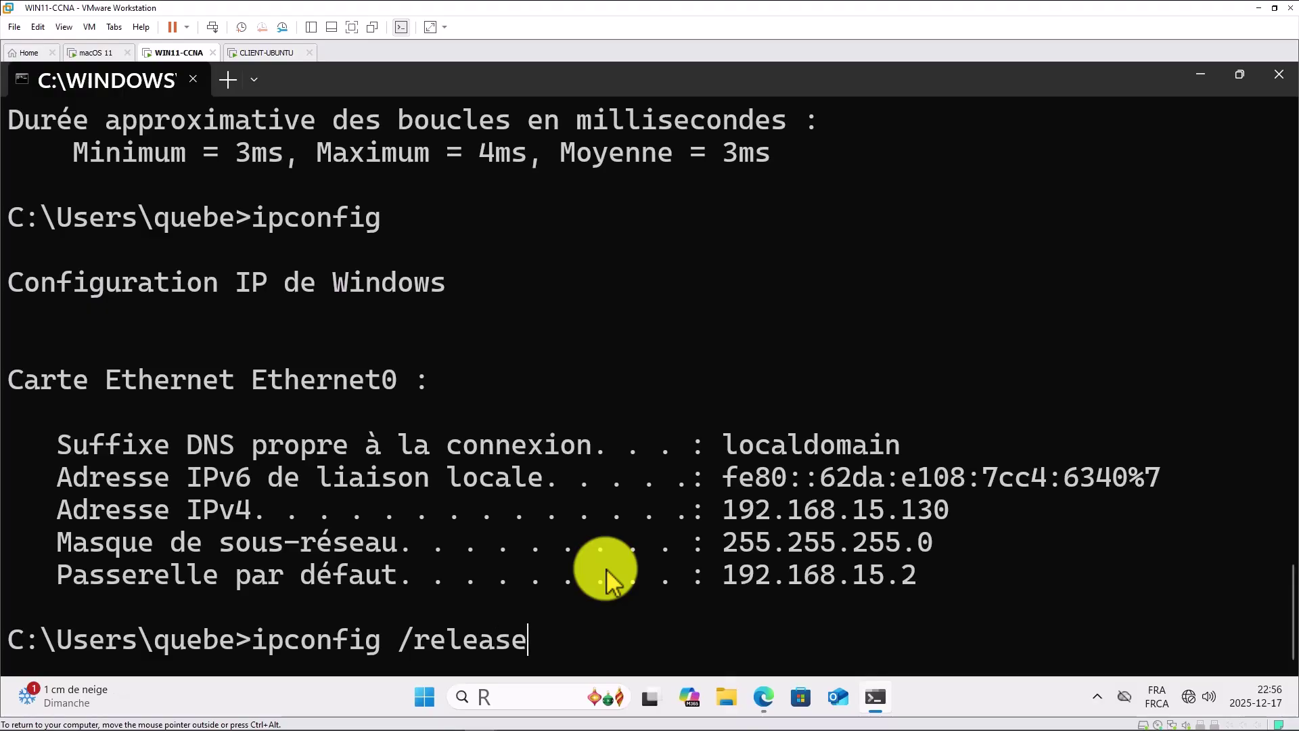
key(Return)
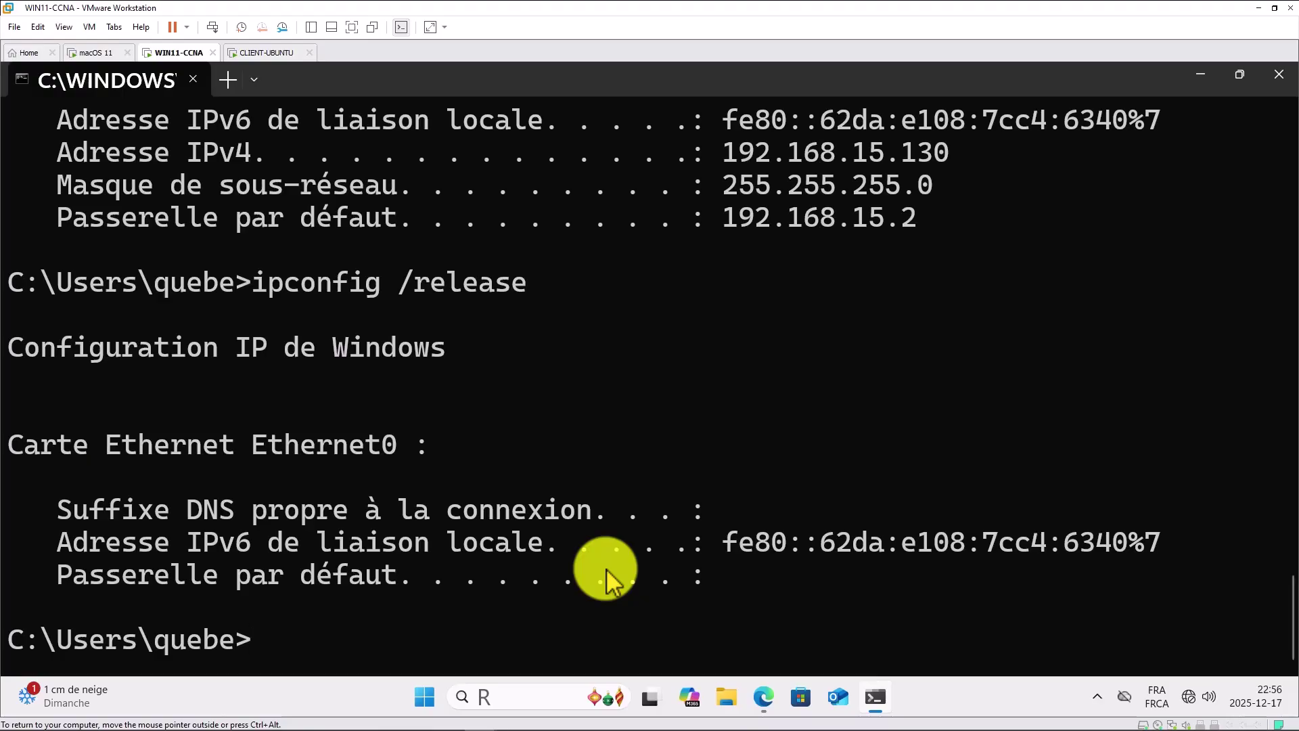
Step: Request a new IP address from the DHCP server with ipconfig /renew
key(Up)
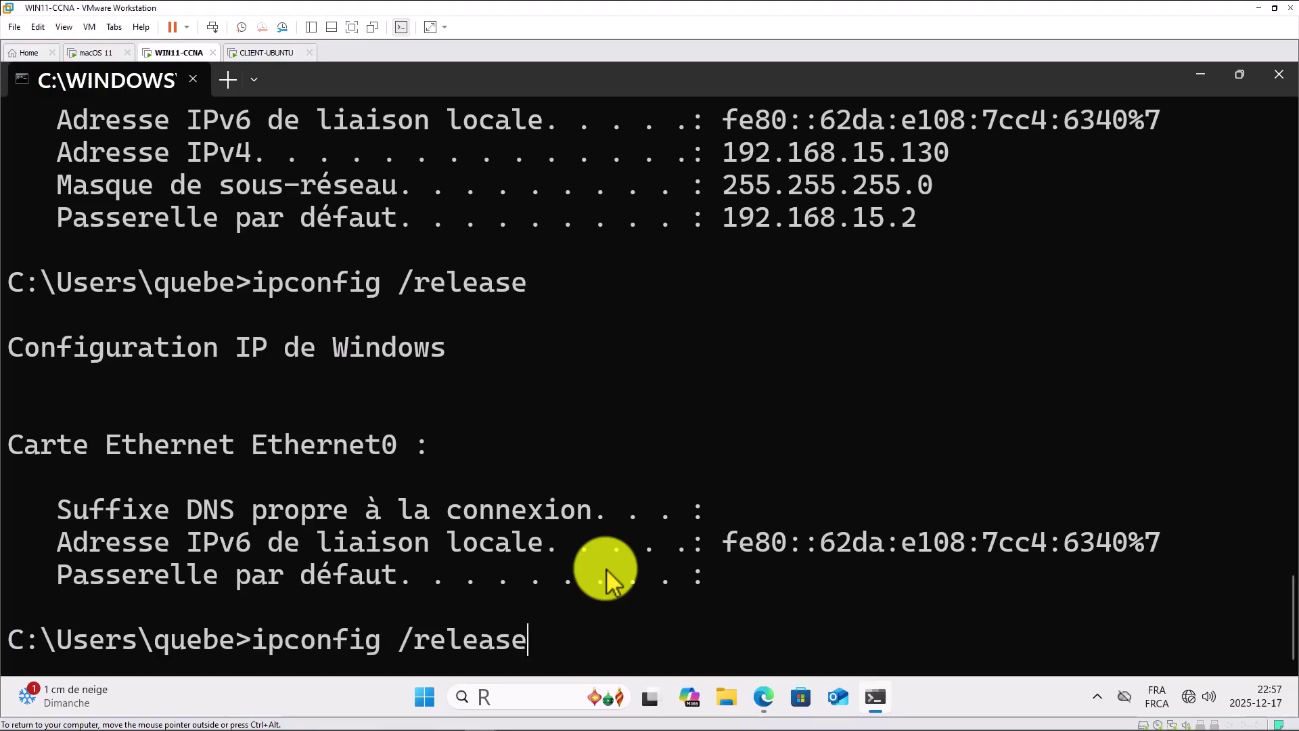
key(BackSpace)
key(BackSpace)
key(BackSpace)
key(BackSpace)
key(BackSpace)
text(nea)
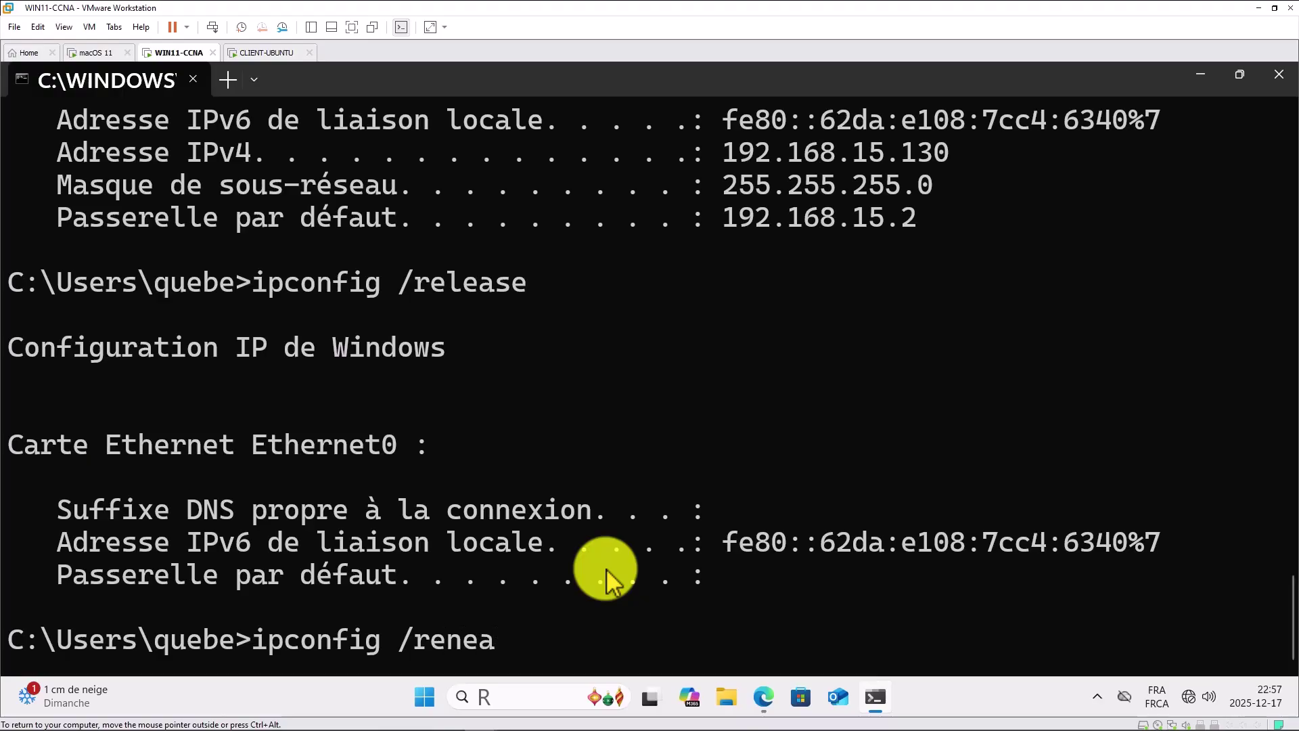
key(BackSpace)
text(z)
key(BackSpace)
text(w)
key(Return)
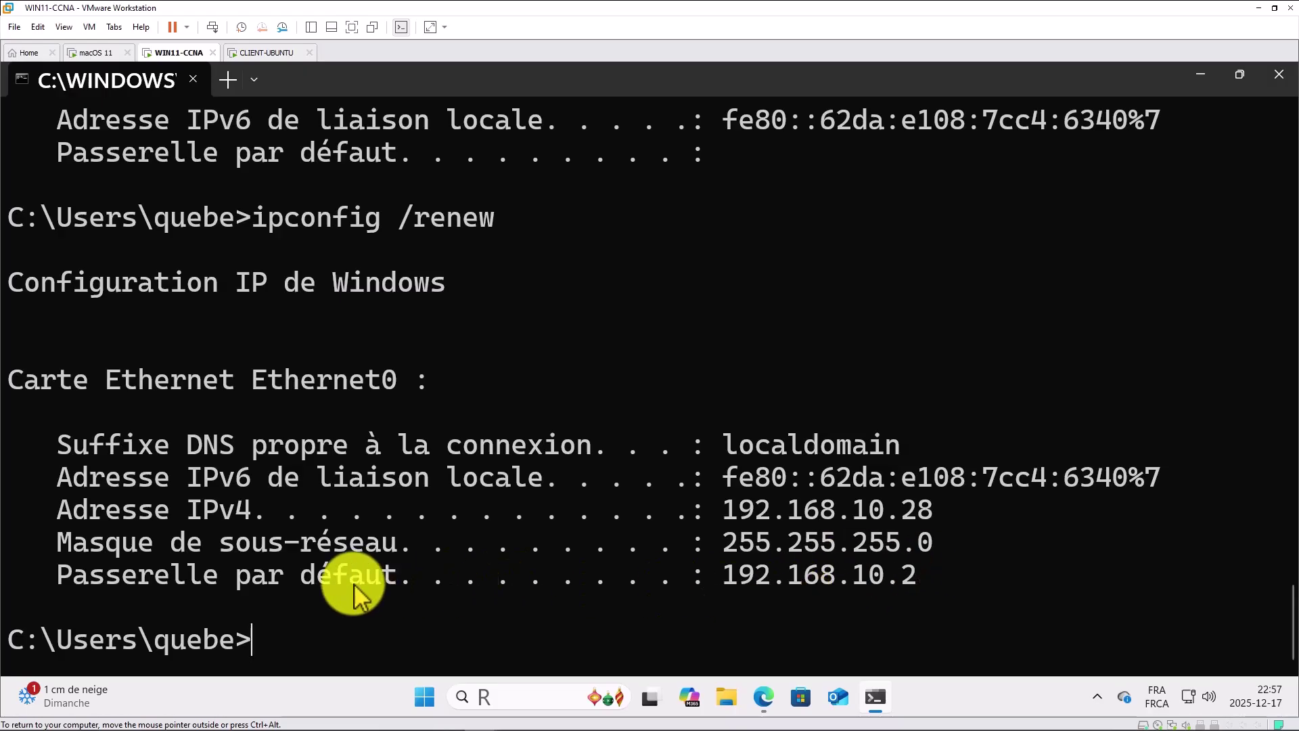
Step: Run ipconfig /all to examine the full IP configuration, including the DHCP lease, gateway and DNS server
key(Up)
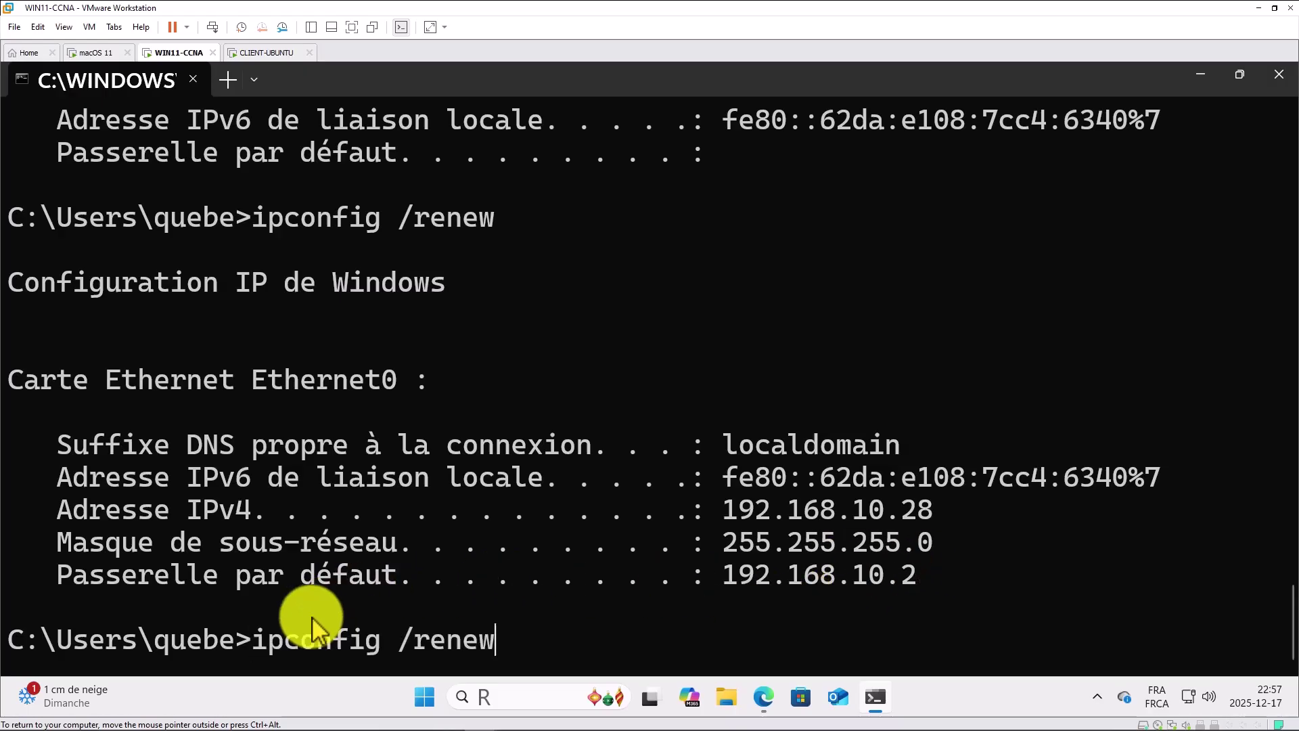
key(BackSpace)
key(BackSpace)
key(BackSpace)
key(BackSpace)
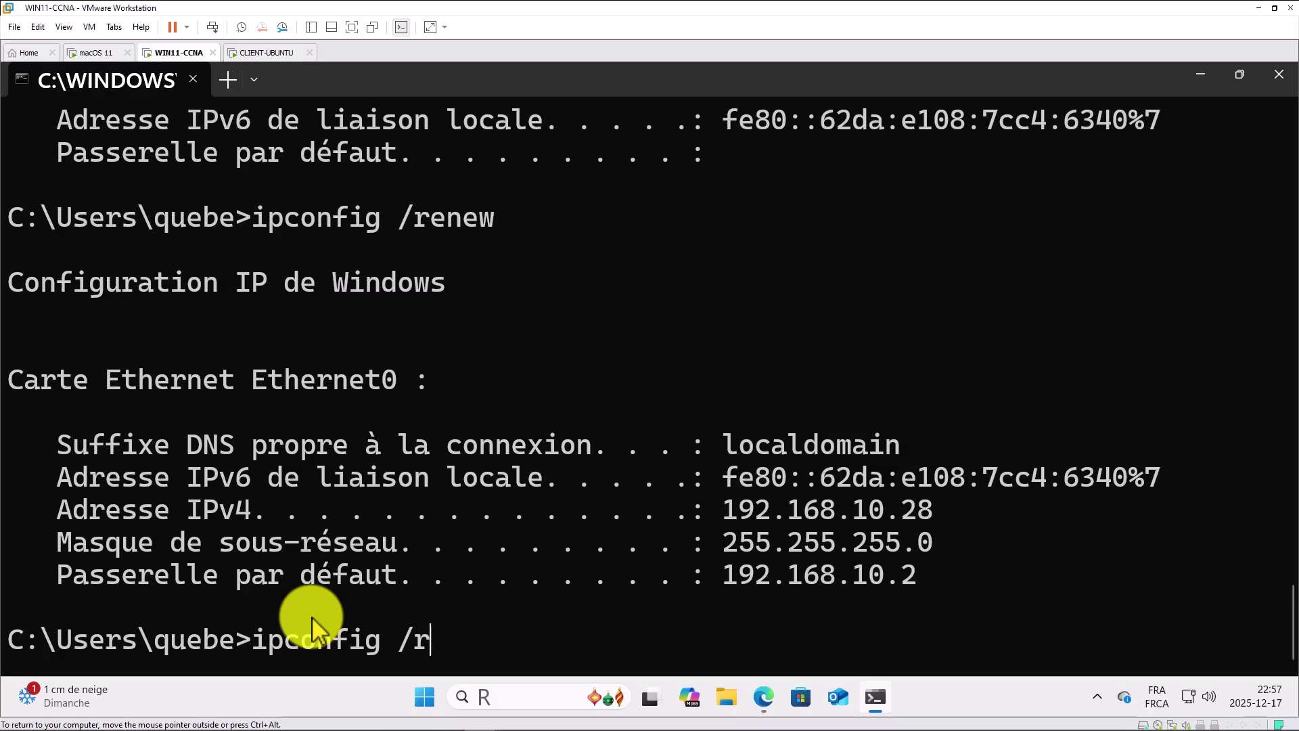
key(BackSpace)
text(all)
key(Return)
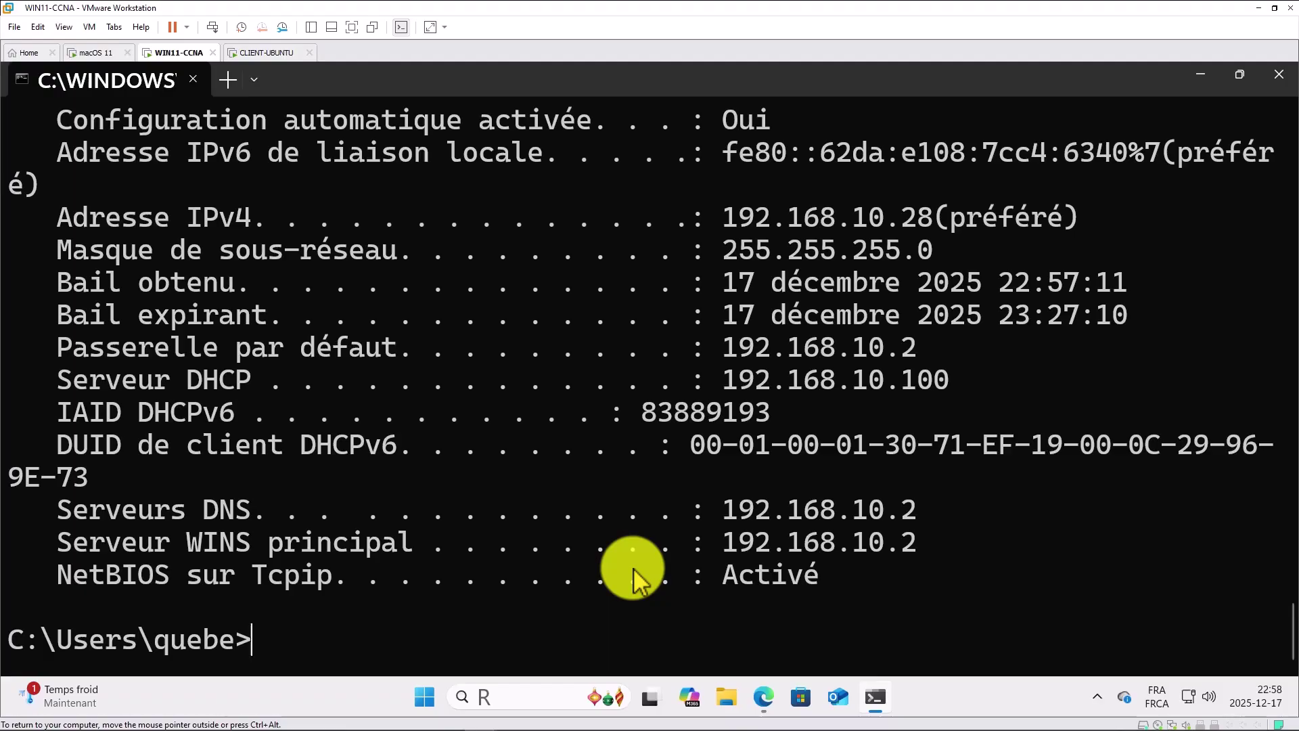
Step: Ping the same website domain as before to test internet connectivity and name resolution
text(ping)
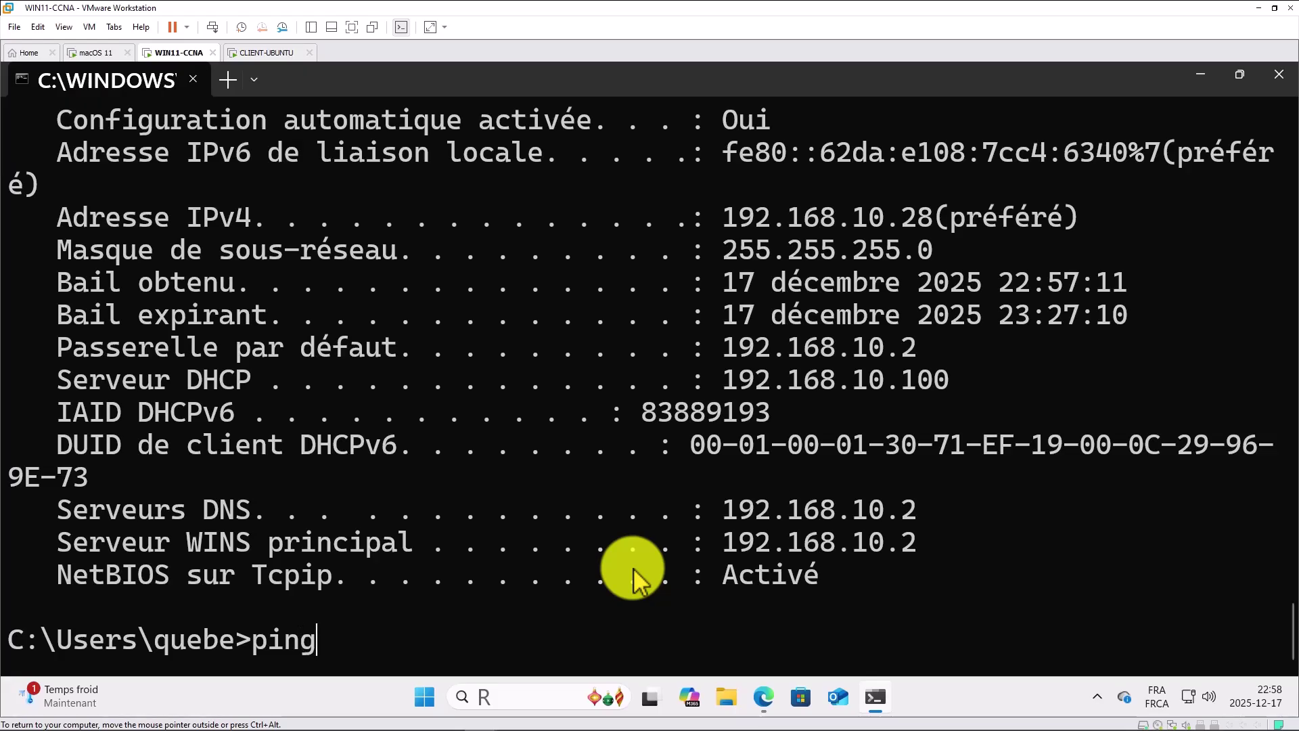
key(Up)
key(Up)
key(Up)
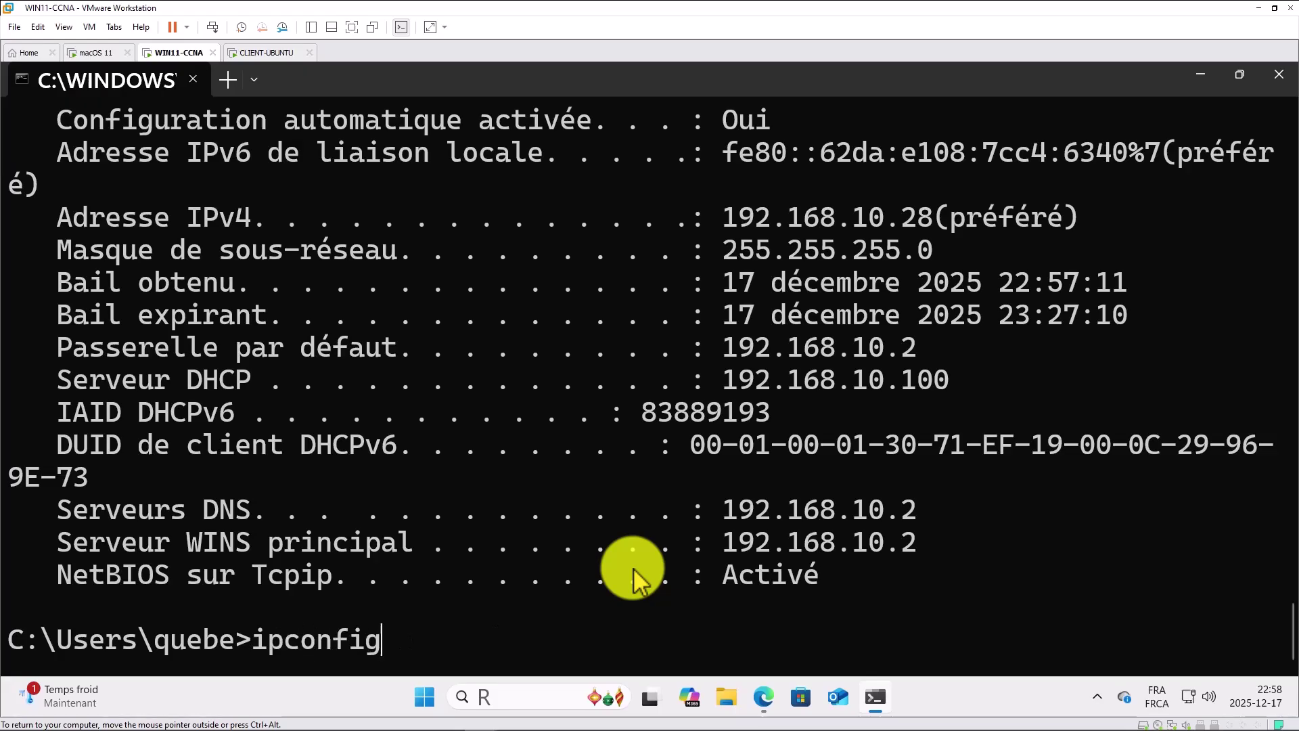
key(Return)
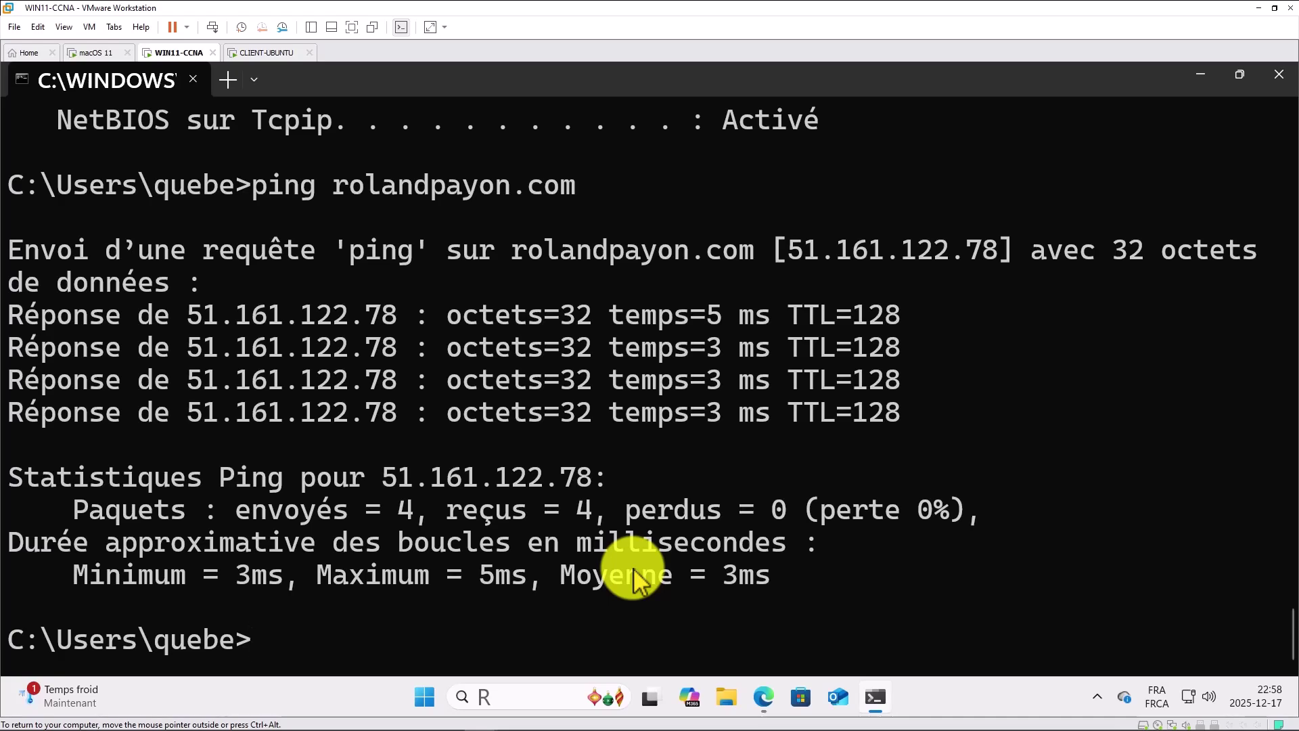
Step: Open the virtual machine's Network Connections window by running ncpa.cpl
key(super+r)
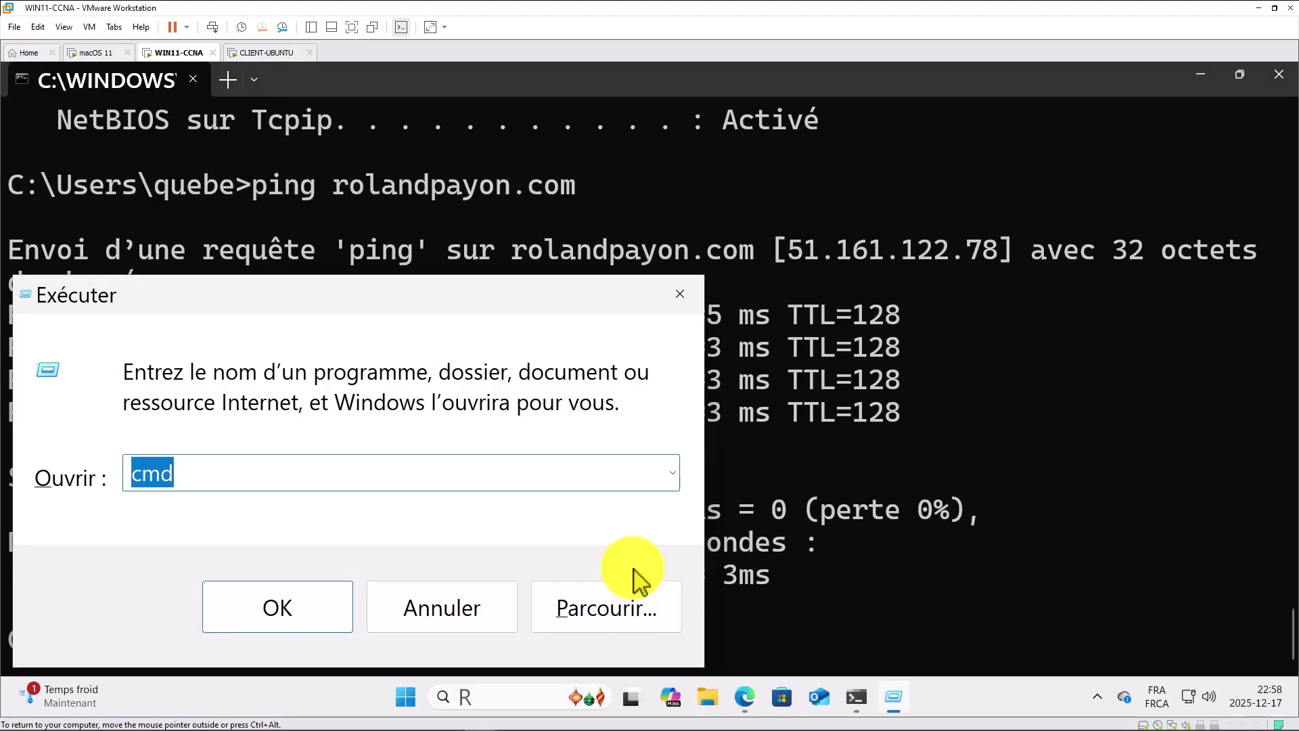
text(n)
key(Down)
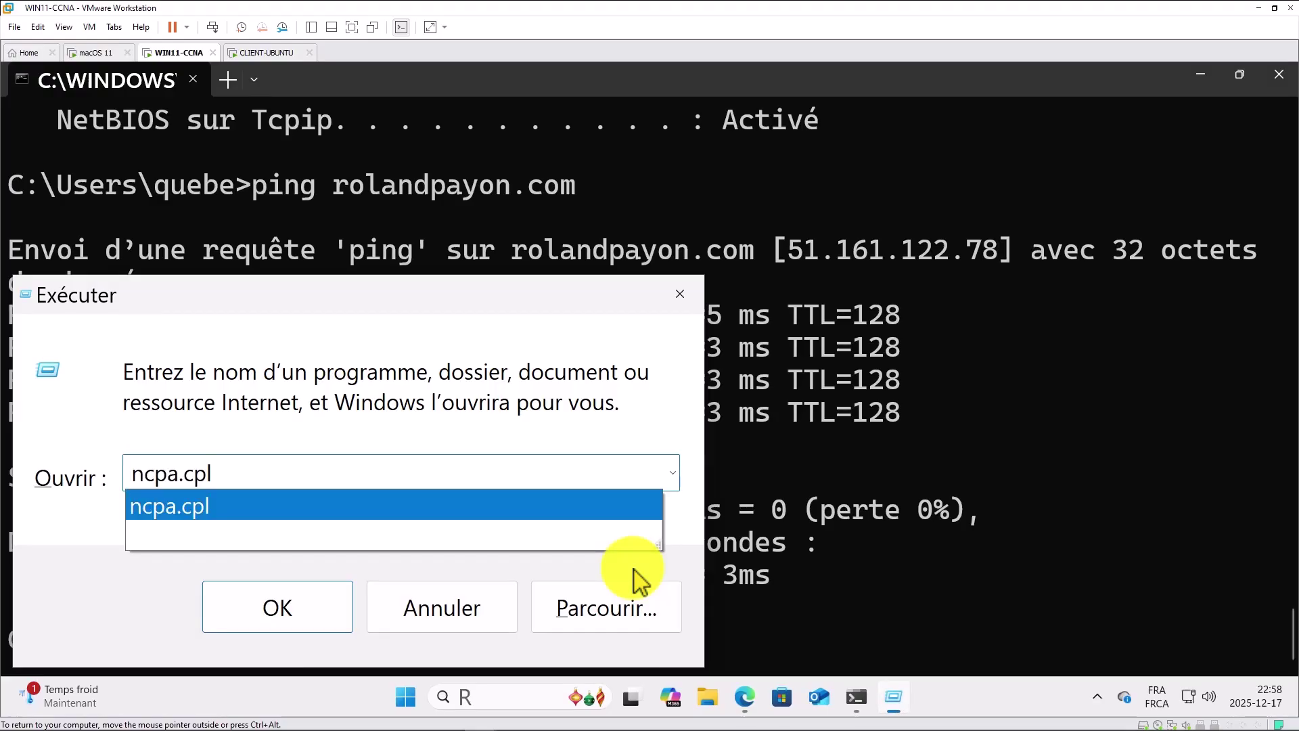
key(Return)
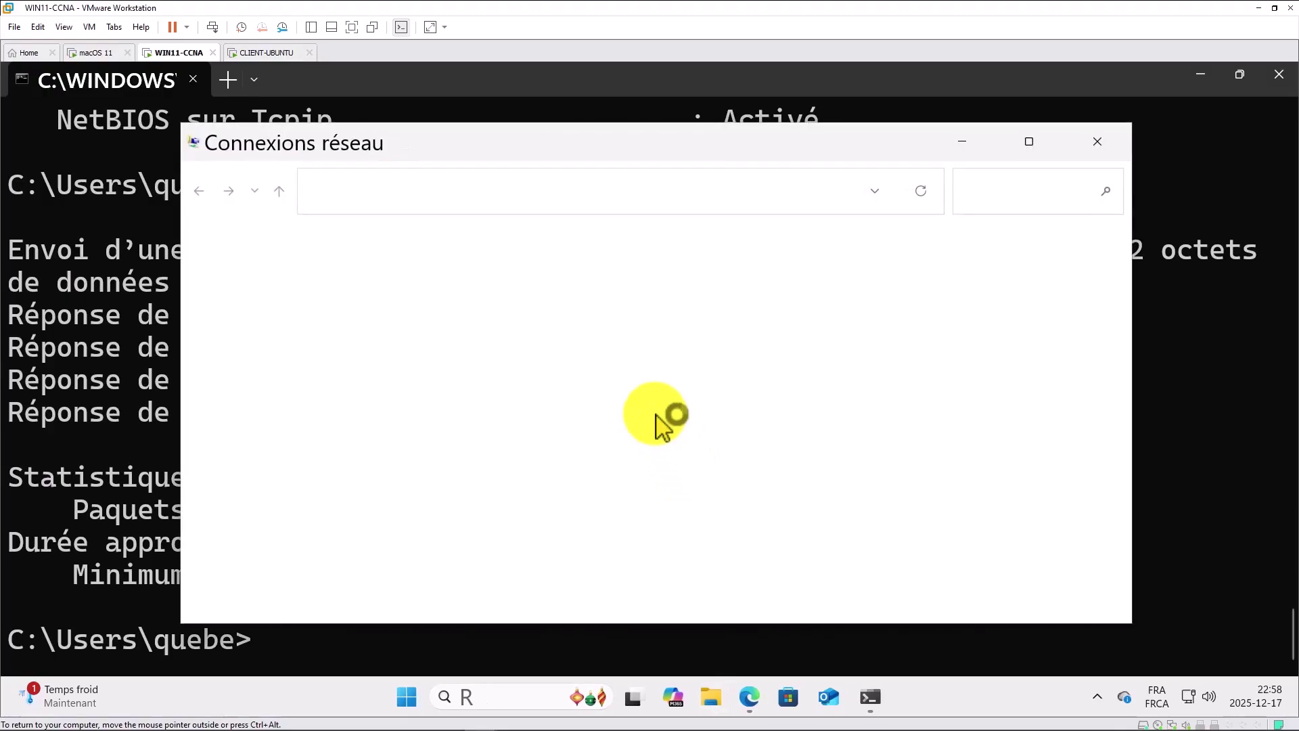
Step: Open the Internet Protocol version 4 (TCP/IPv4) properties of the Ethernet0 adapter
right_click(324, 316)
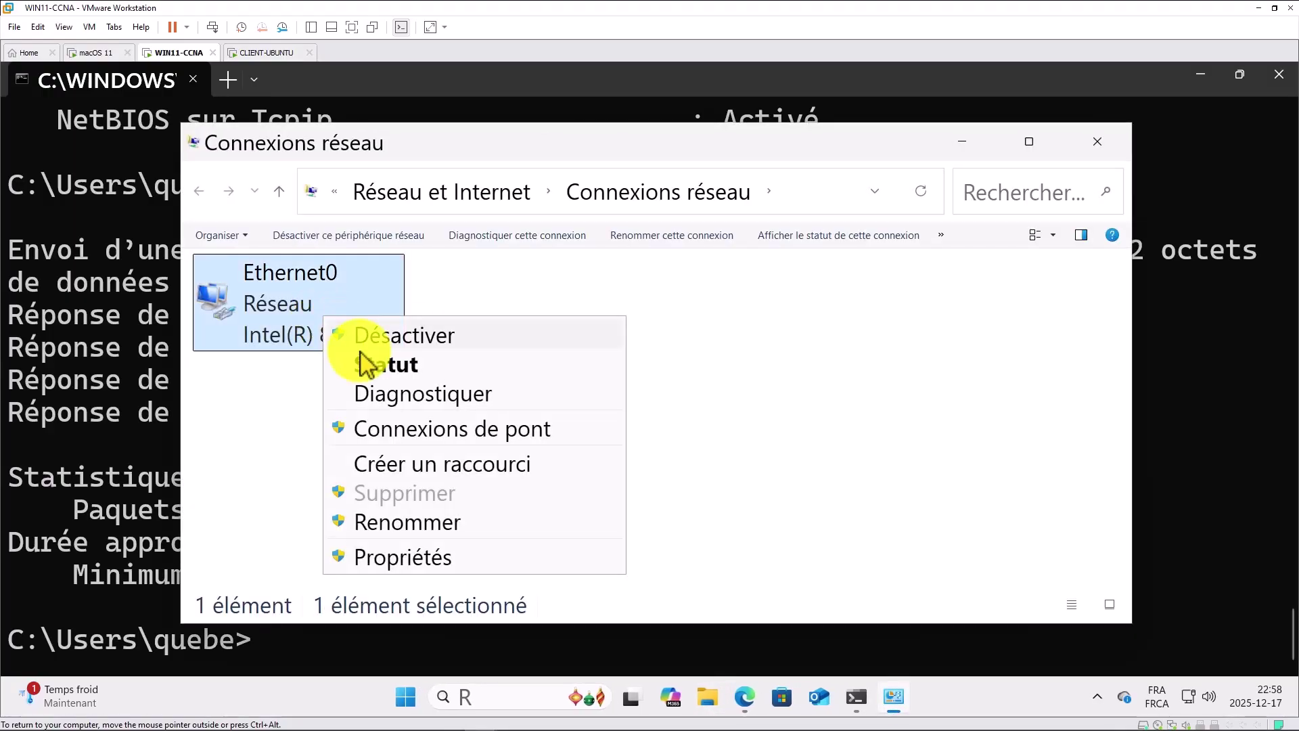
click(430, 557)
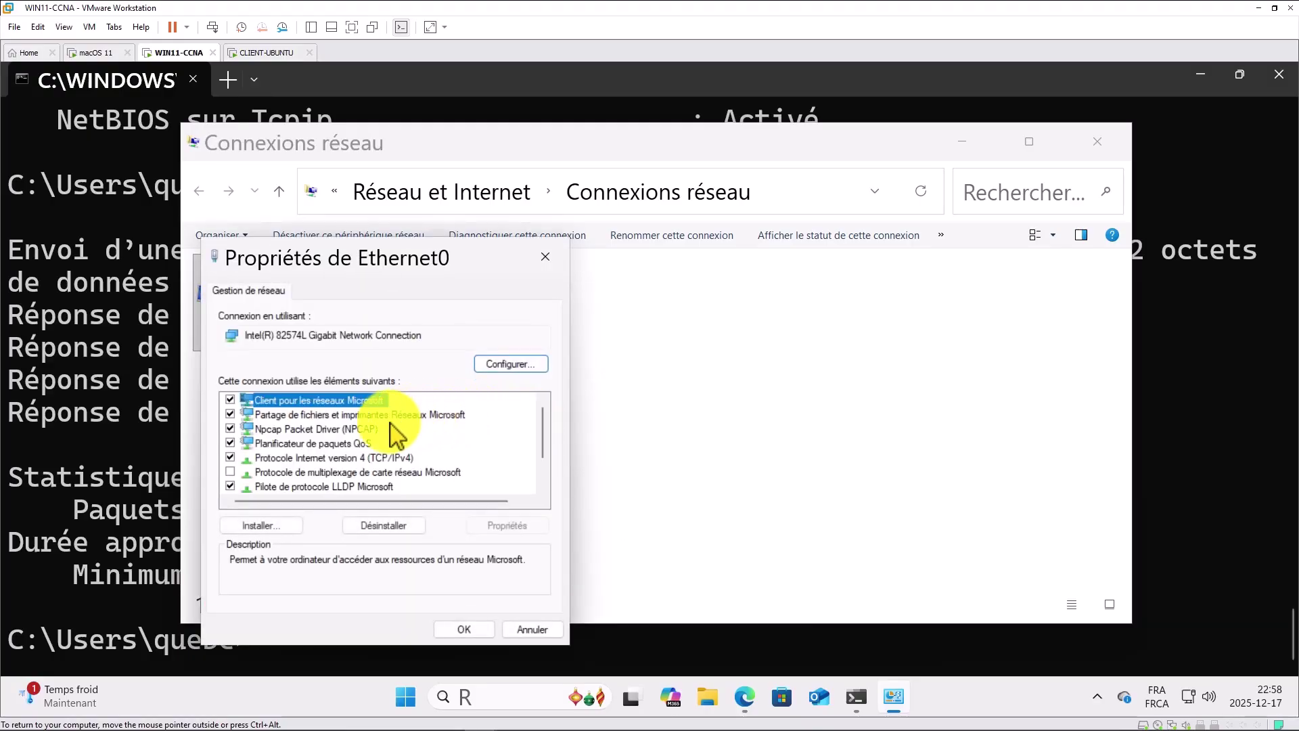
click(389, 458)
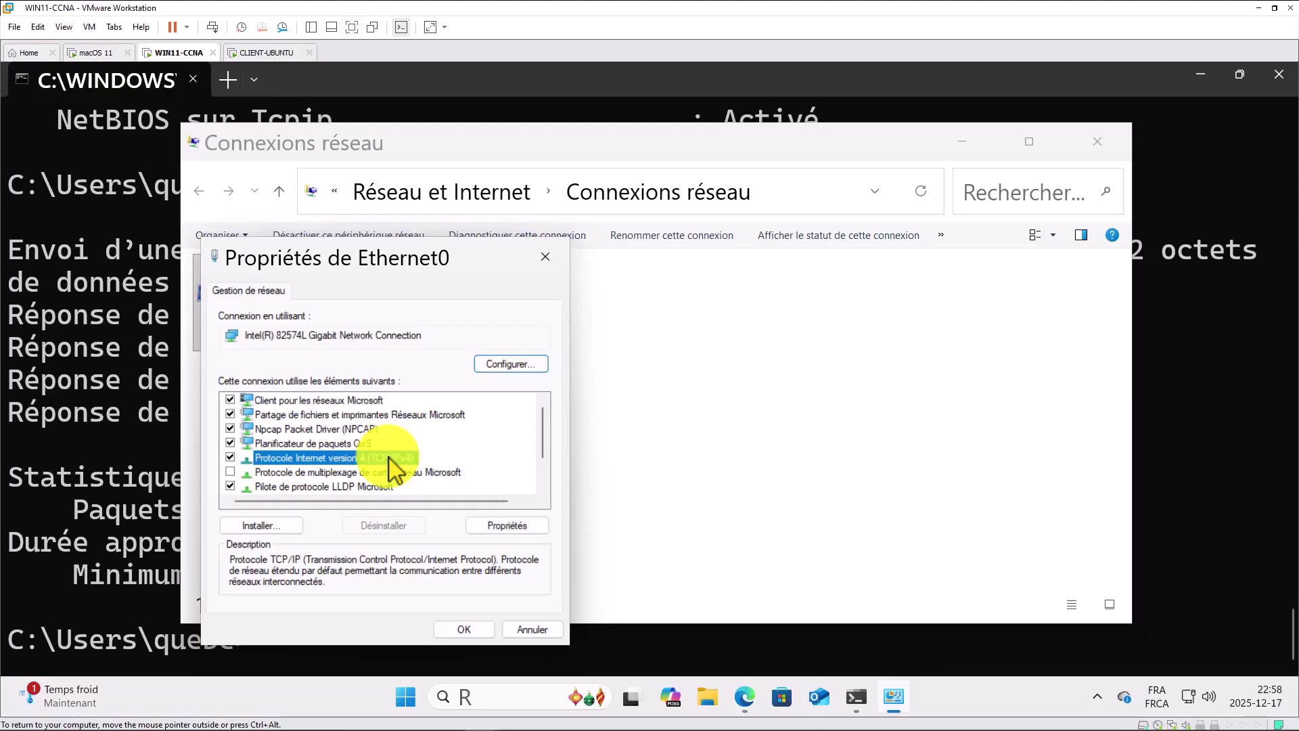
click(511, 529)
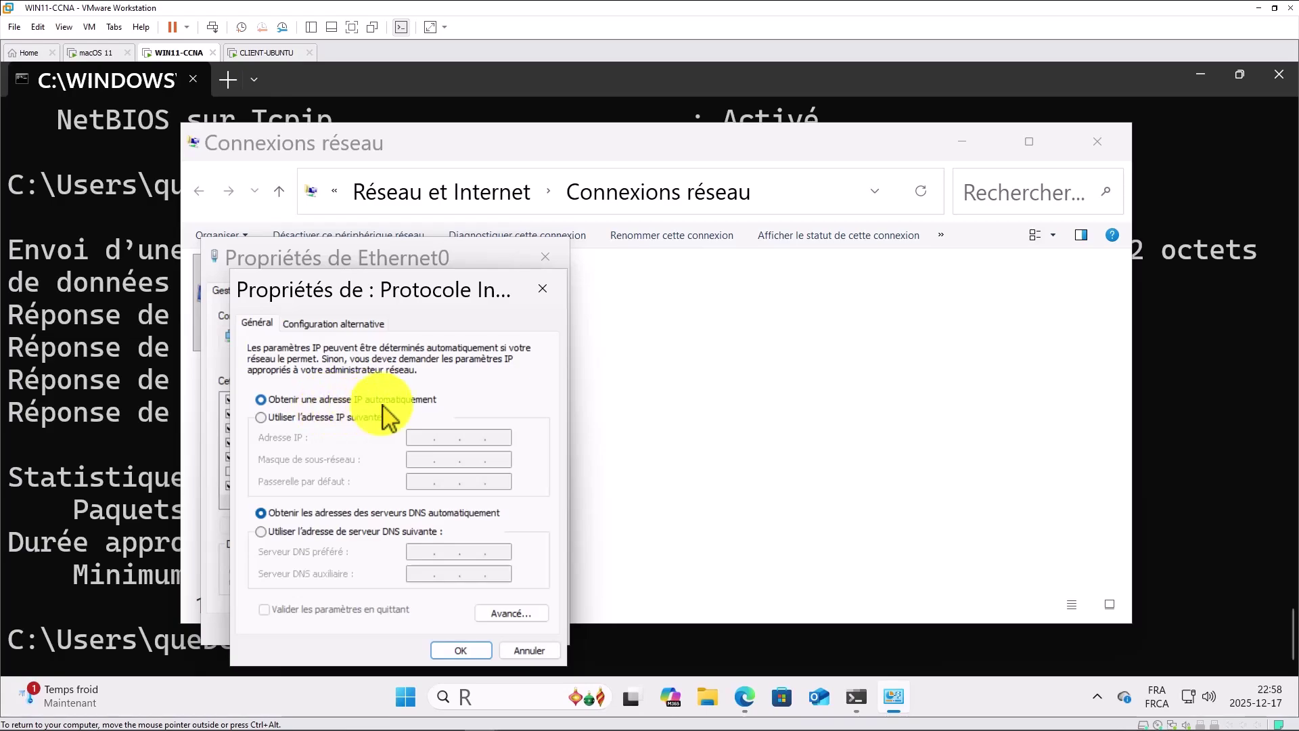
Step: Assign a static IP address of 192.168.10.30 with subnet mask 255.255.255.0 and default gateway 192.168.10.2
click(293, 417)
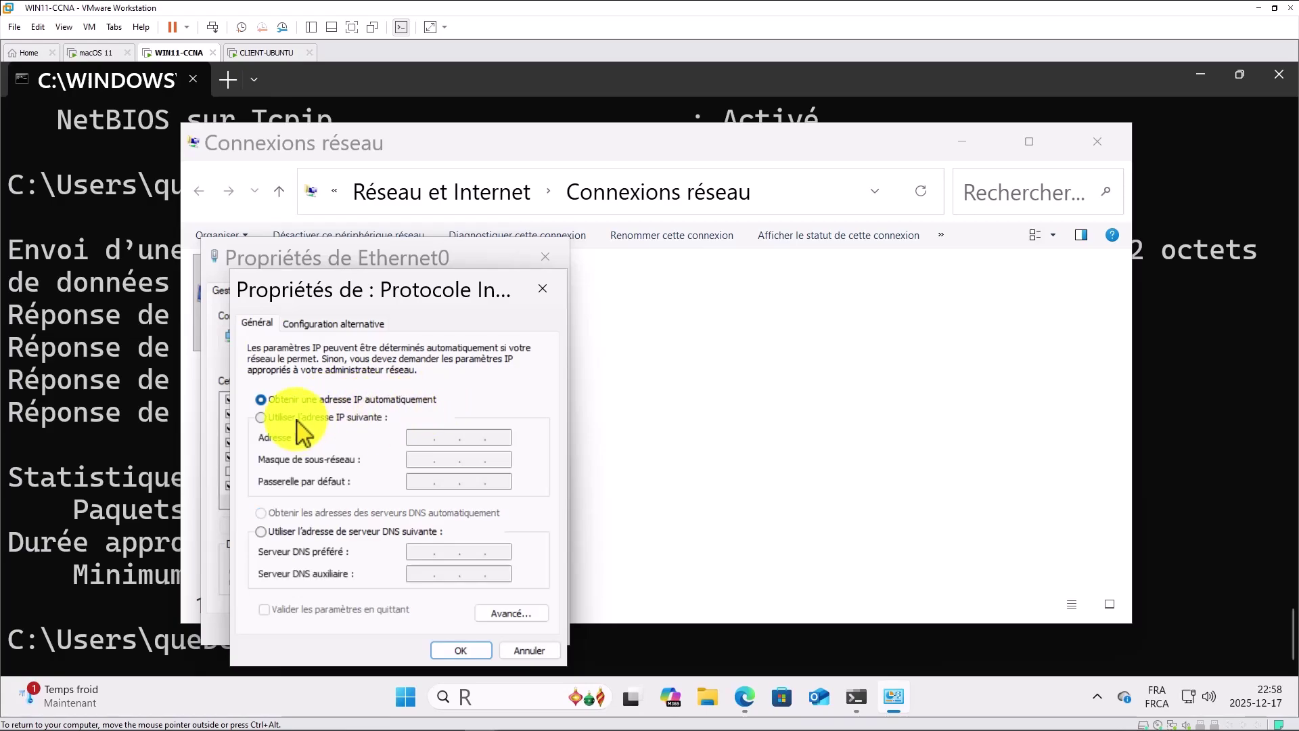
click(421, 440)
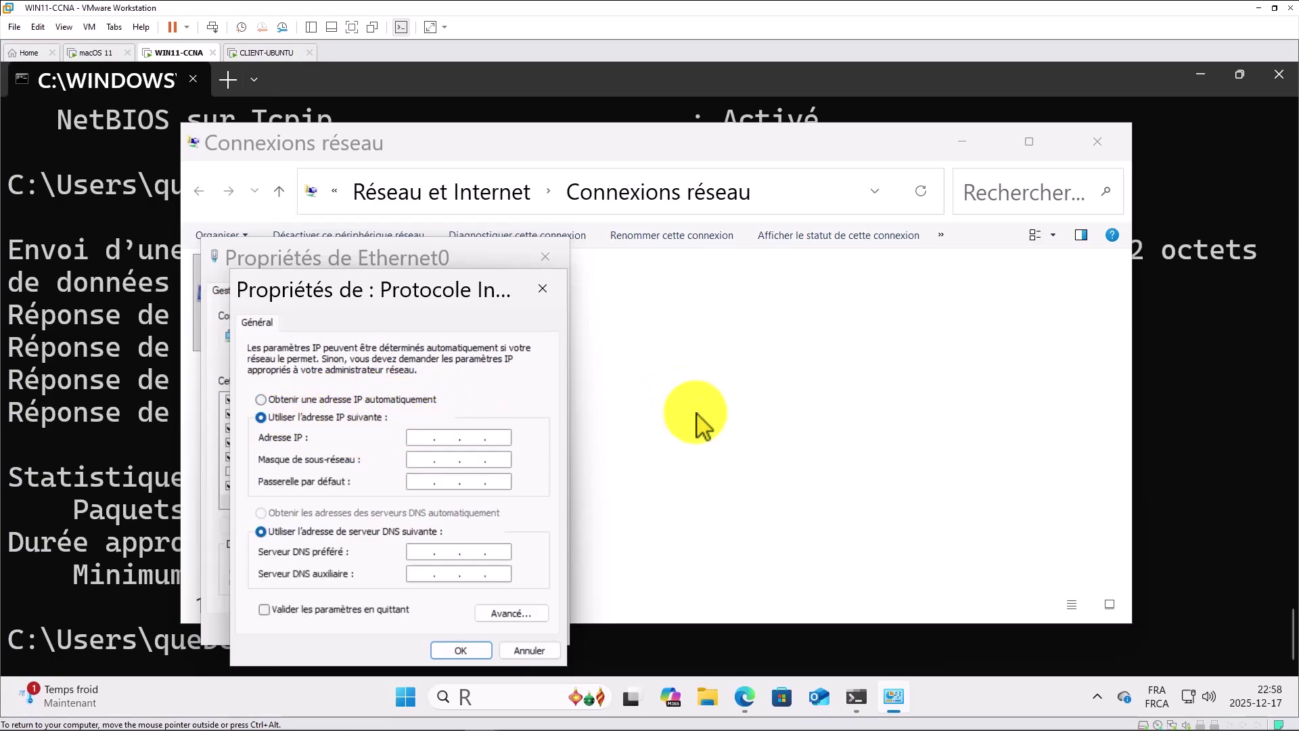
text(192.)
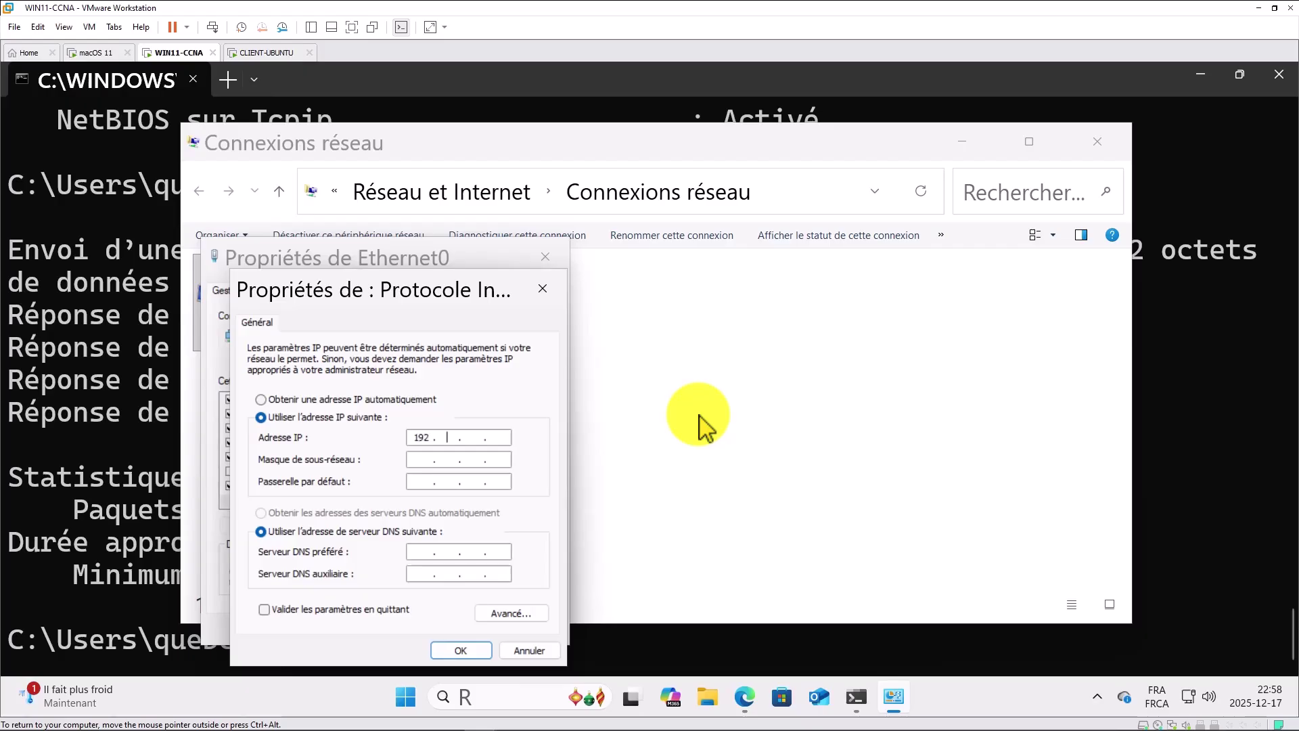
text(168.10.30)
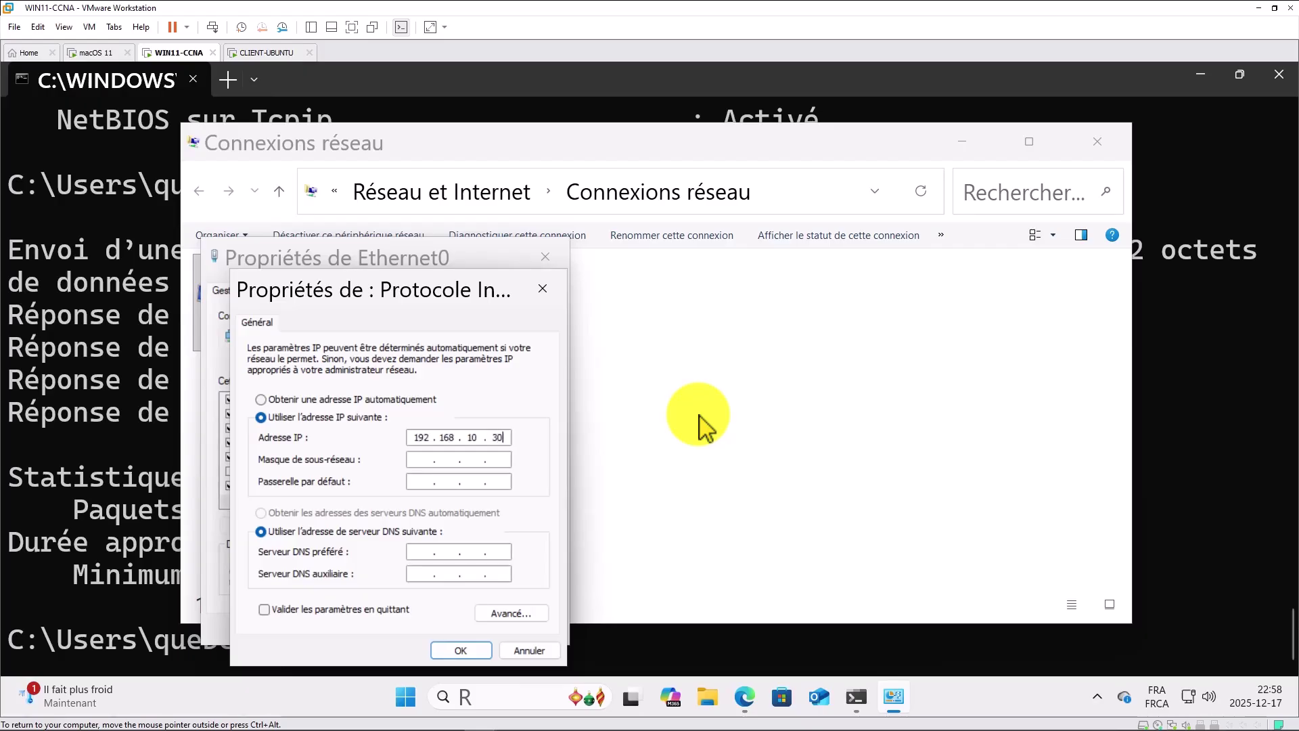
click(419, 459)
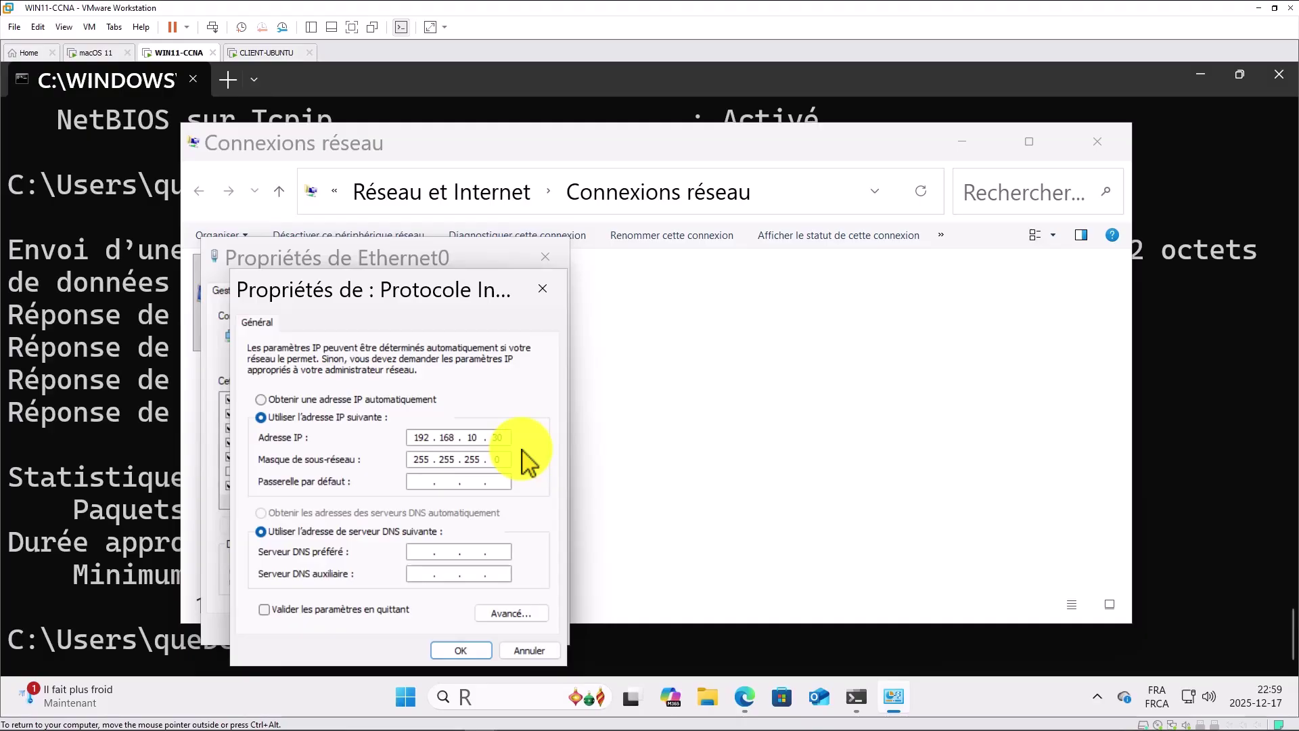
text(192 . 168 . 10 . 2)
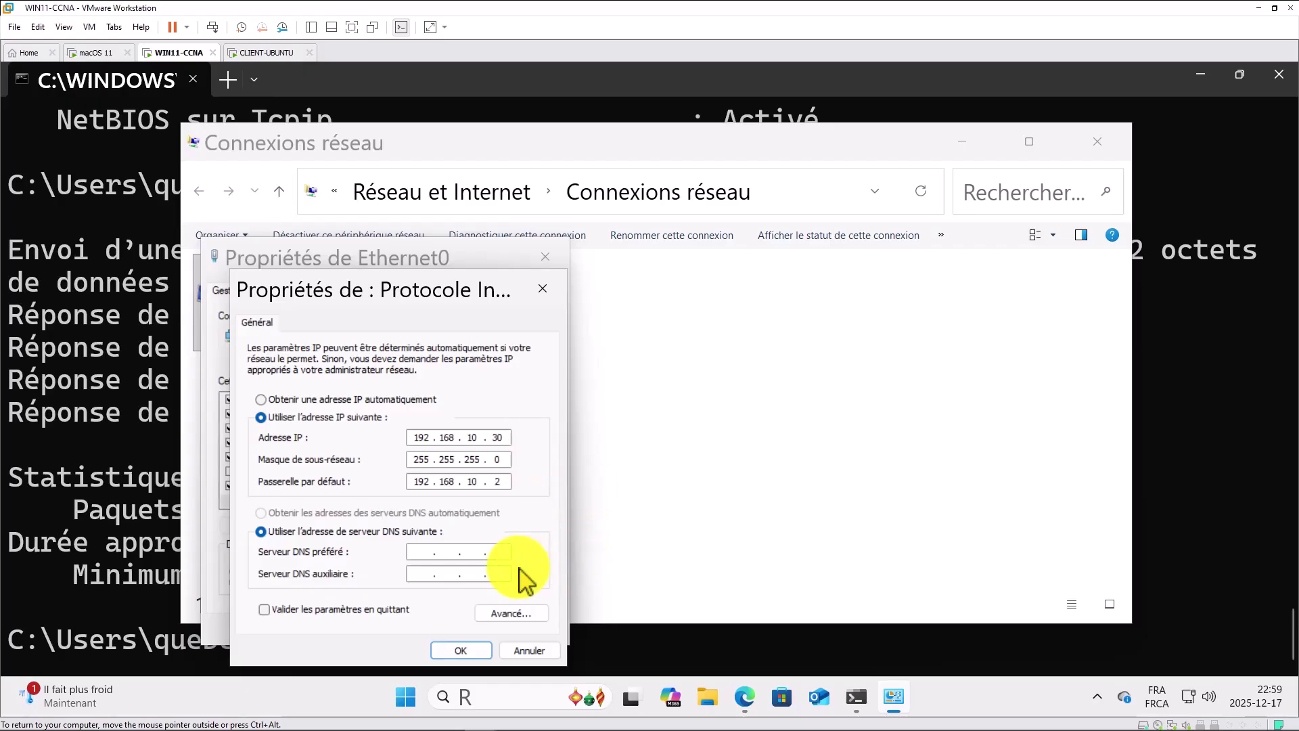
Step: Set the preferred DNS server to 192.168.2.1 and the alternate to 192.168.10.2, and apply the adapter settings
click(427, 553)
text(192 . 168 . )
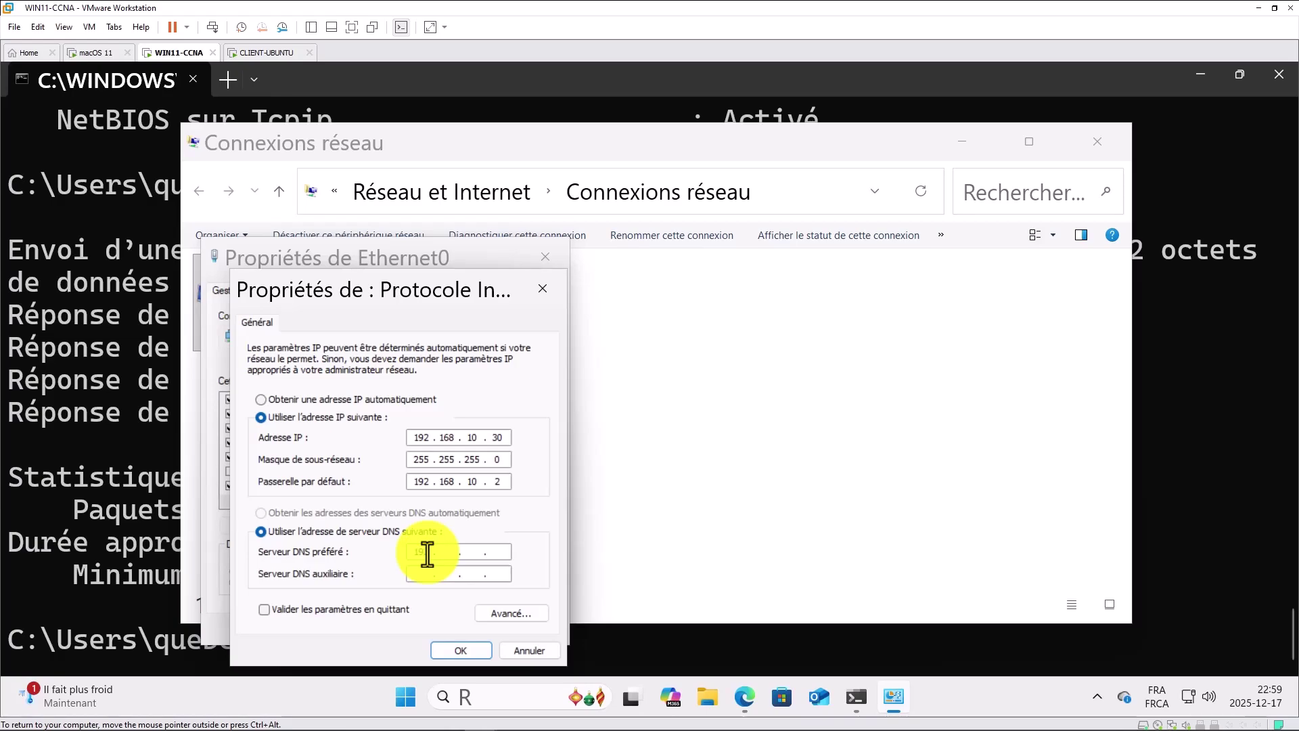
text(1)
key(BackSpace)
text(2)
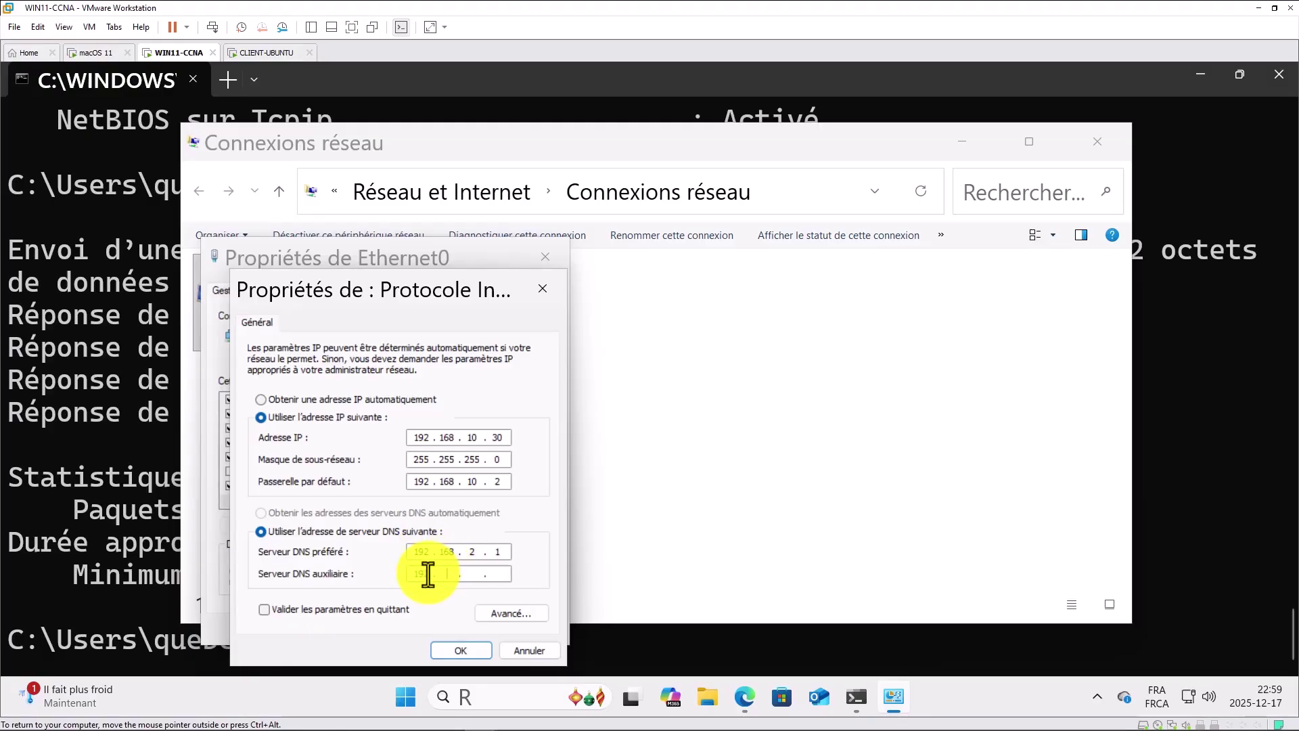
click(428, 574)
text(192 . 168 . 10 . 2)
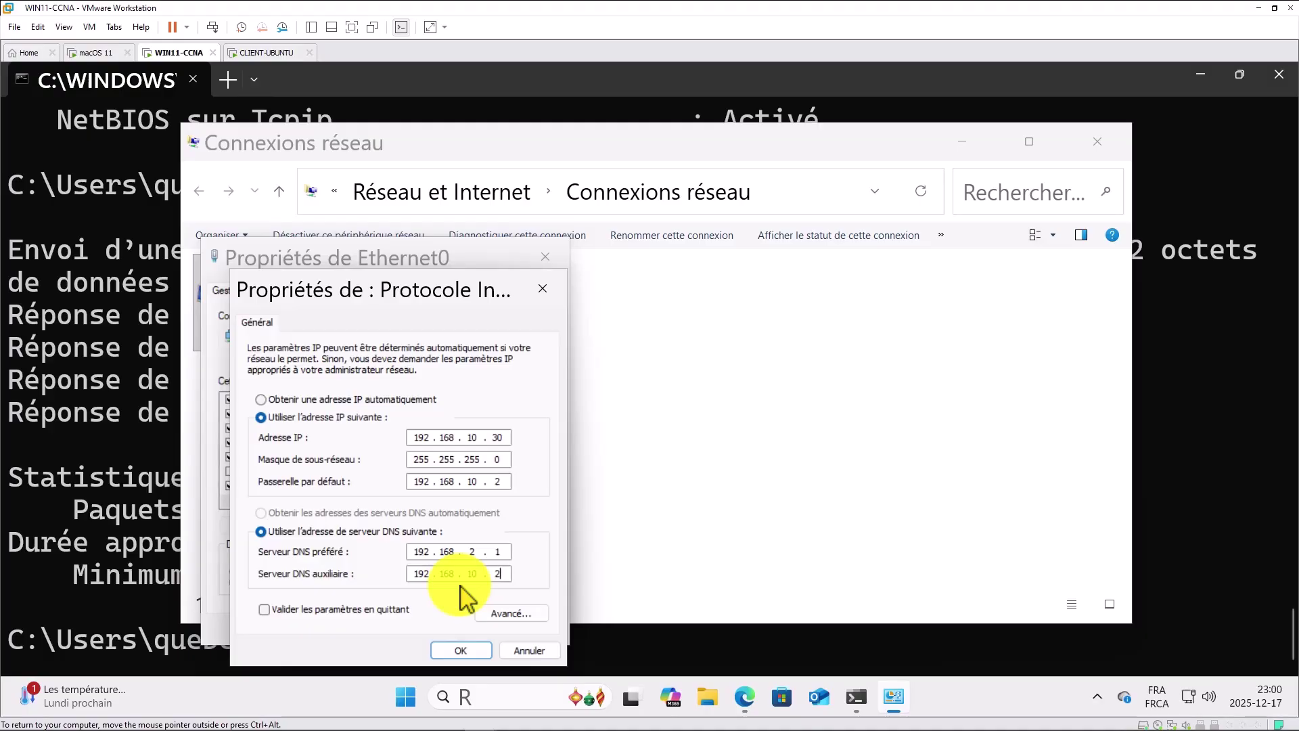
click(464, 651)
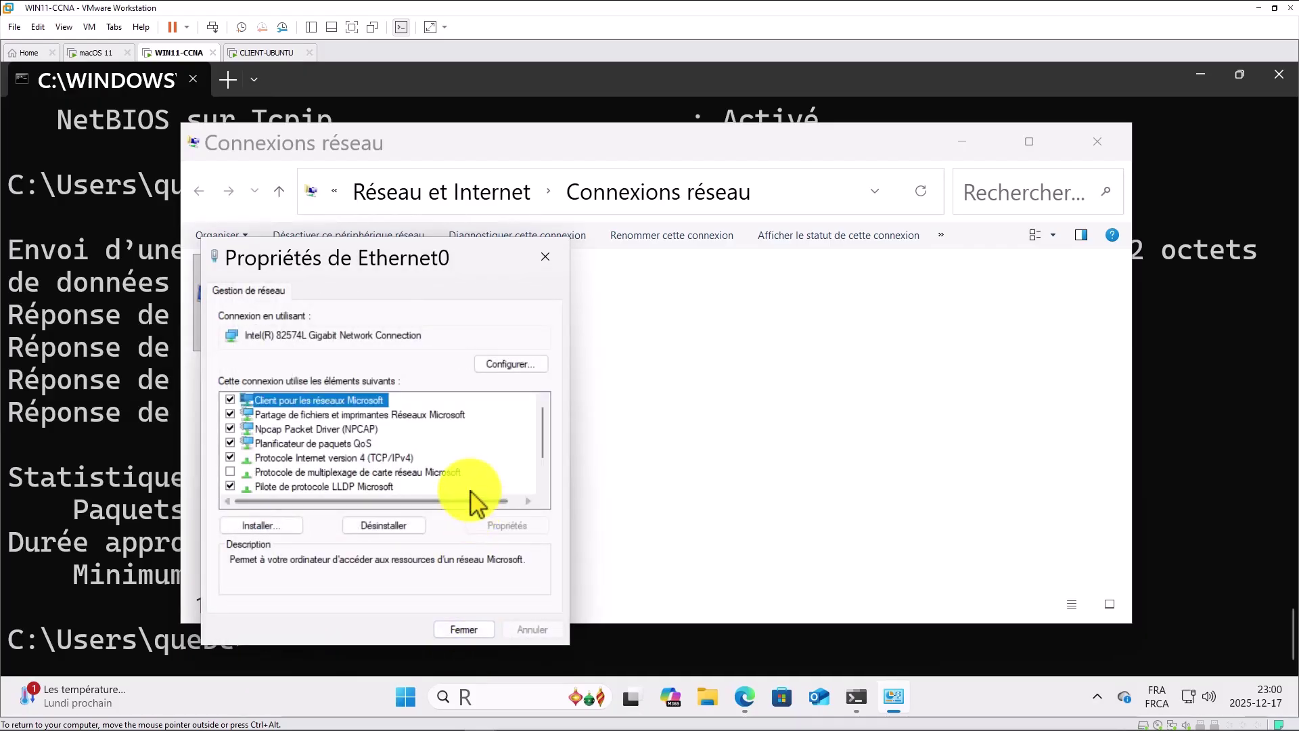
click(464, 628)
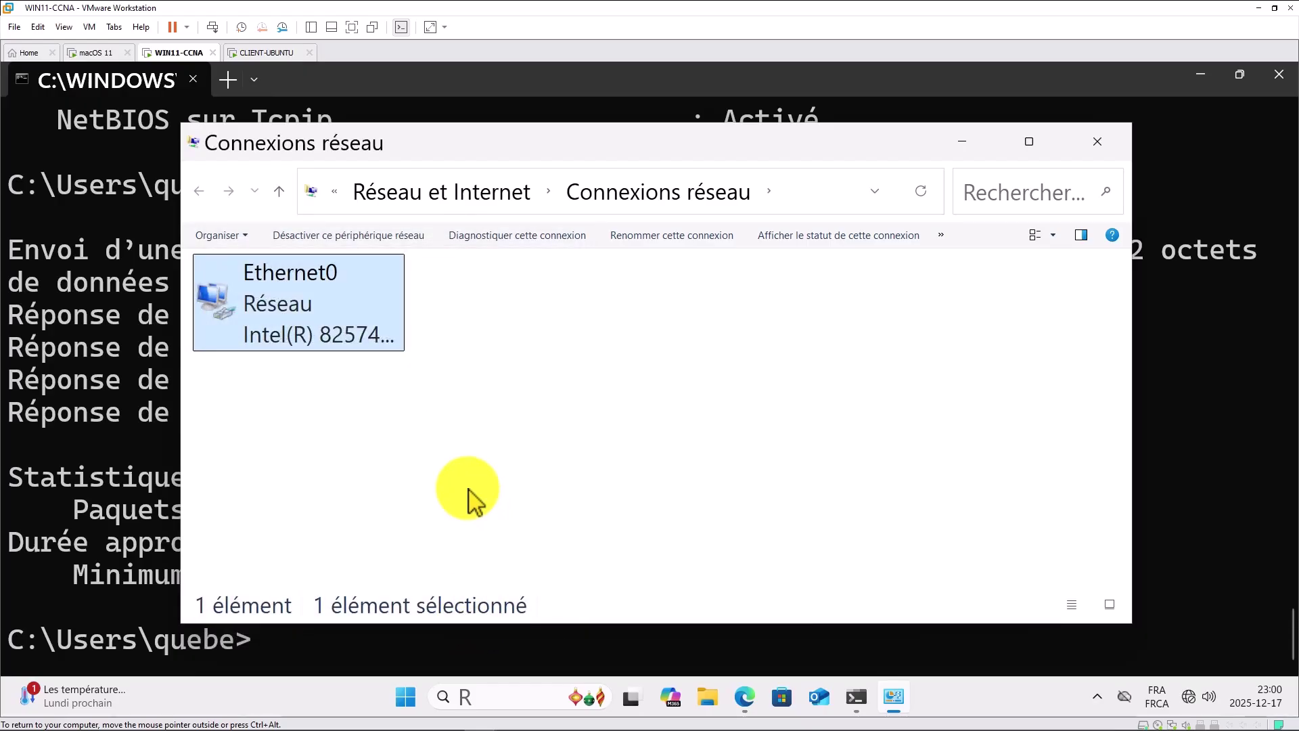
Step: Rerun the ping to the website domain in the Command Prompt to test connectivity with the static IP configuration
click(335, 643)
key(Up)
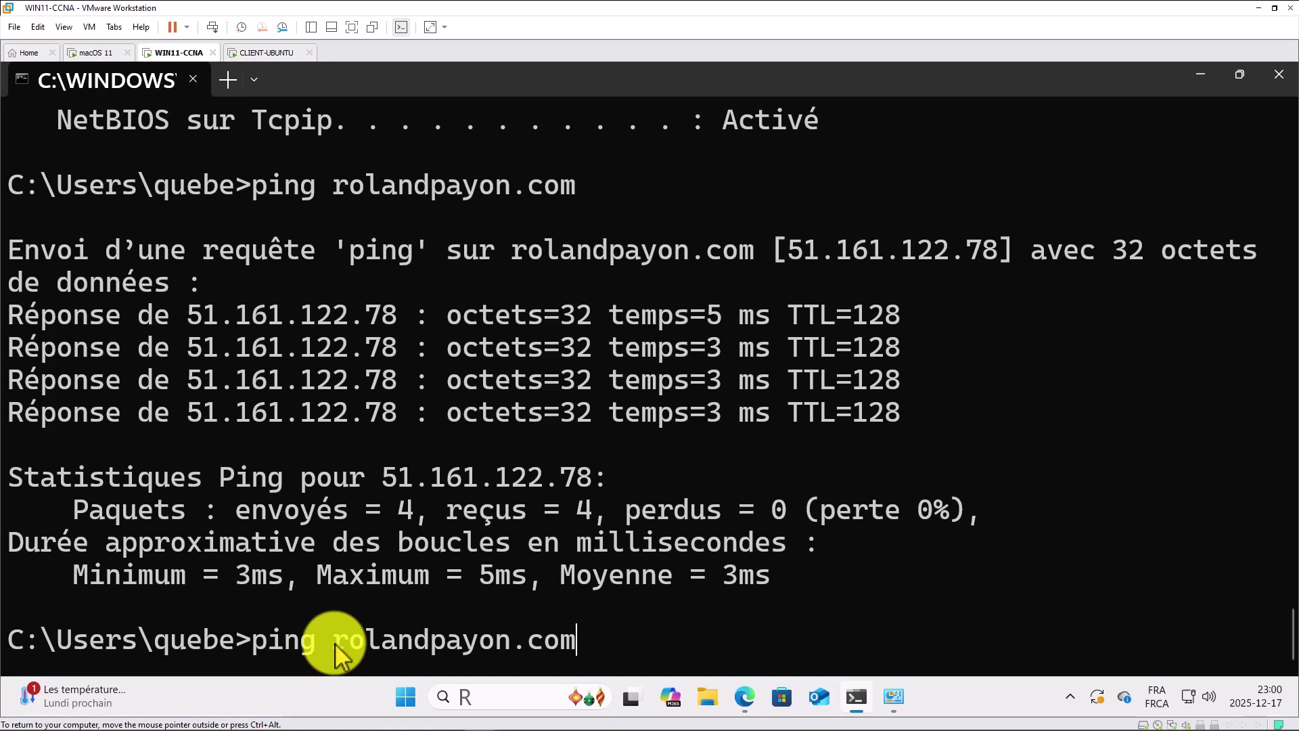
key(Return)
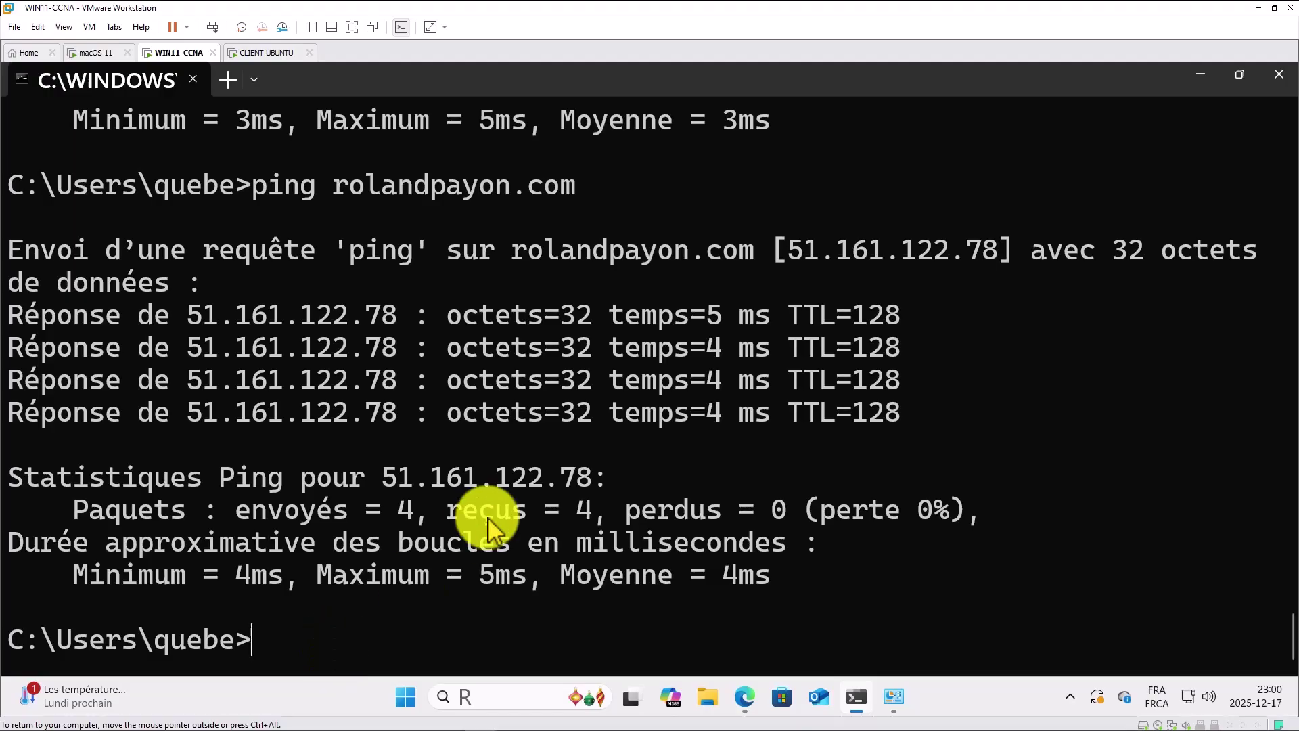
Step: Search Windows for "power" and launch Windows PowerShell
click(489, 697)
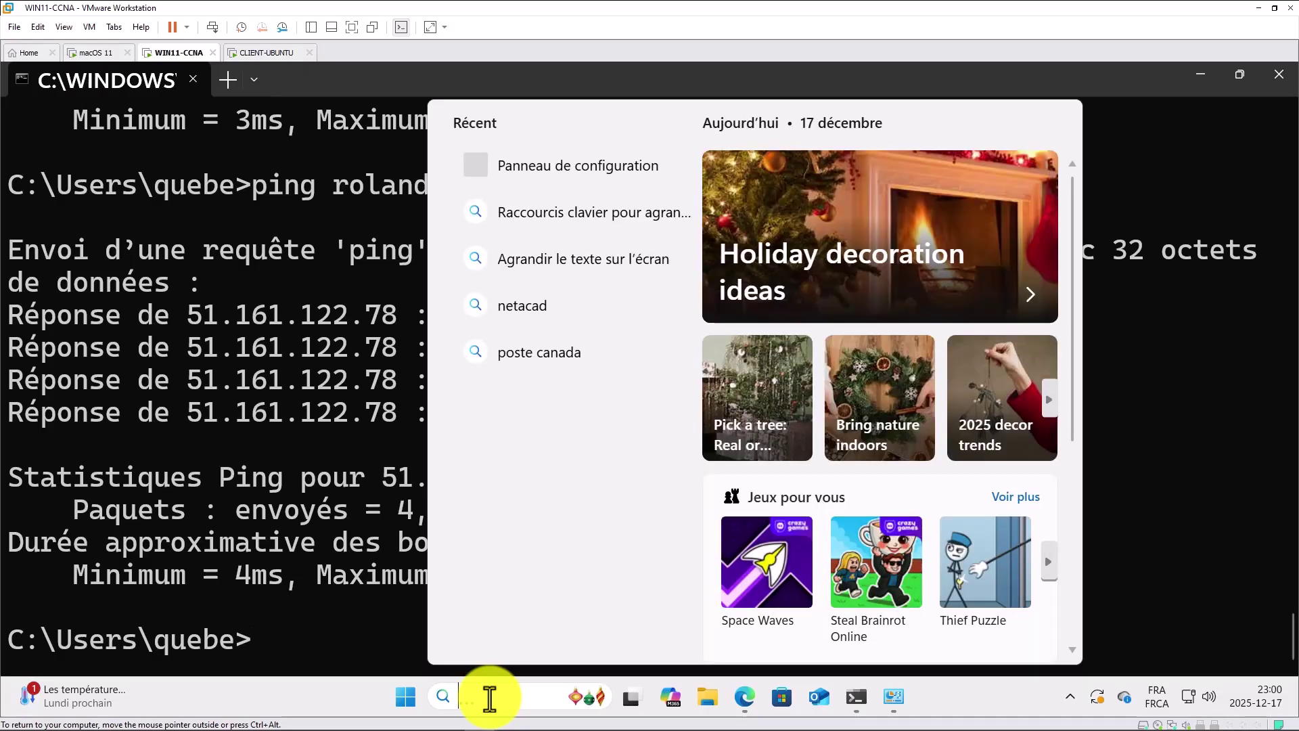
text(power)
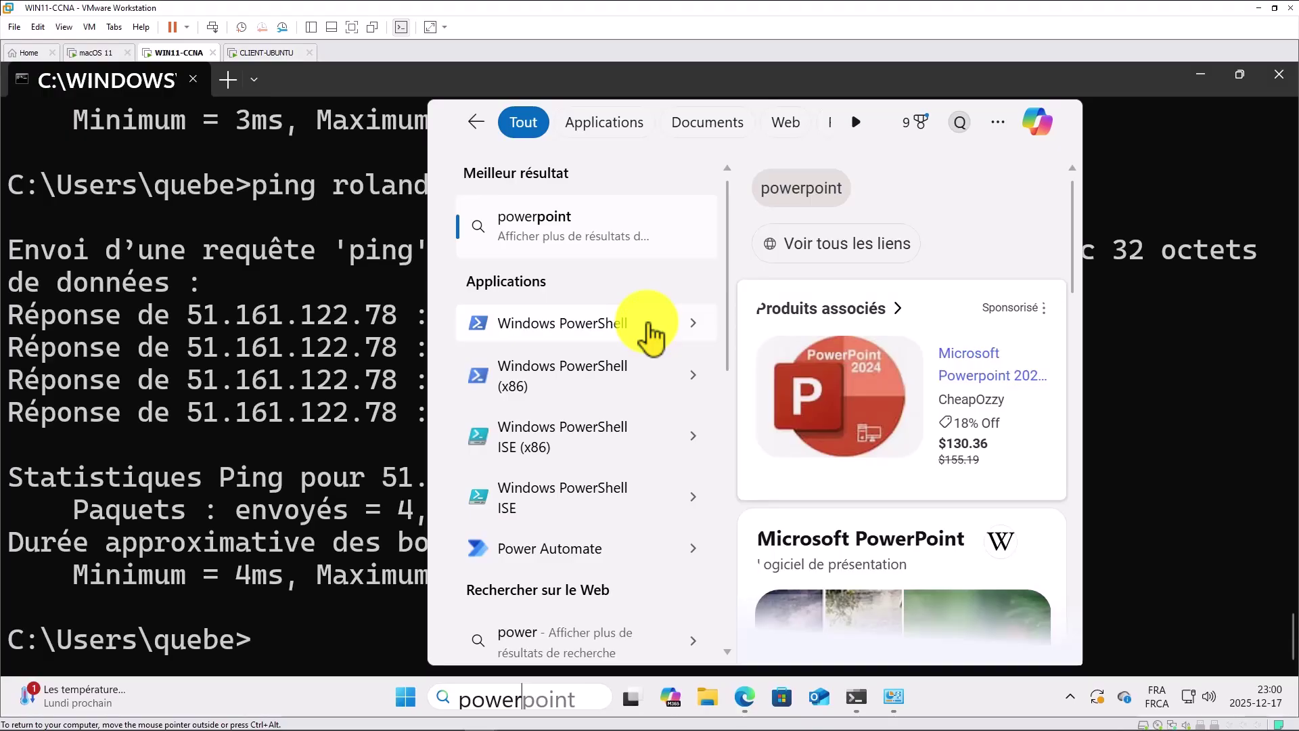
click(649, 331)
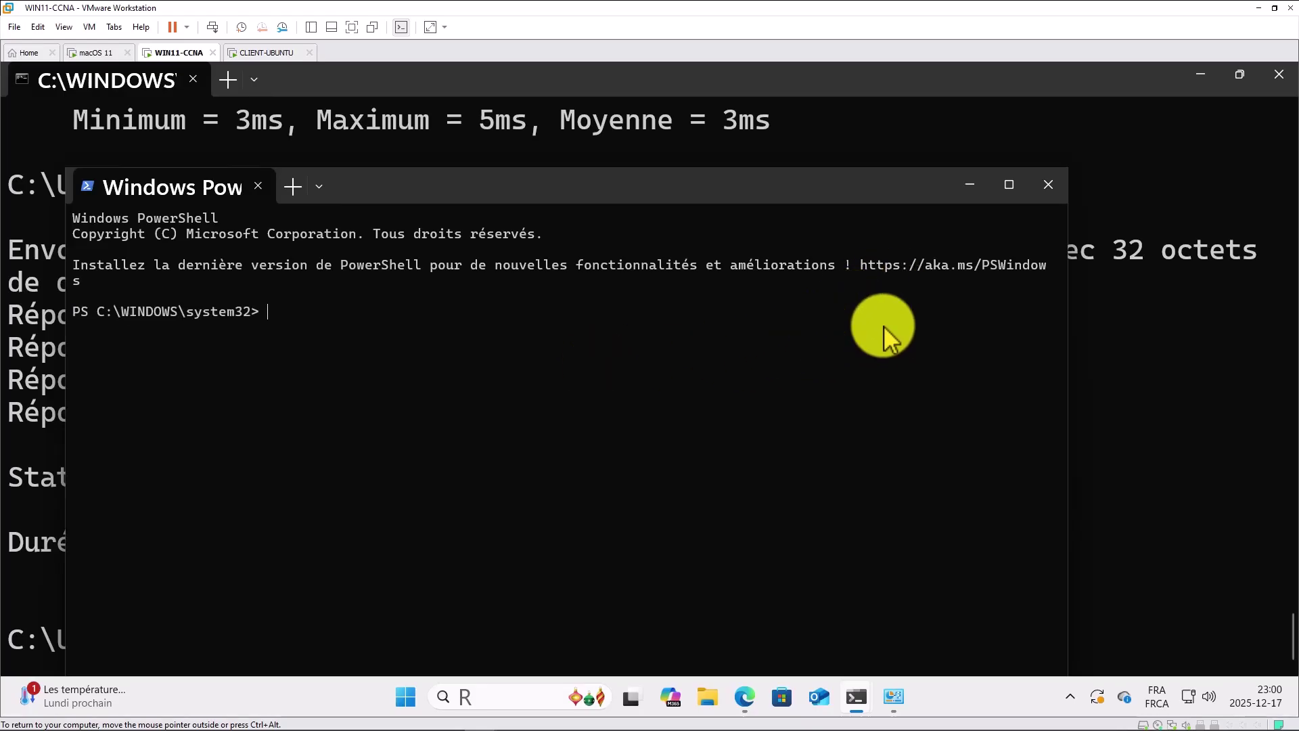
Step: Run Get-NetIPConfiguration in a maximized PowerShell window to check the adapter's IPv4 address, gateway and DNS servers
text(get-netIp)
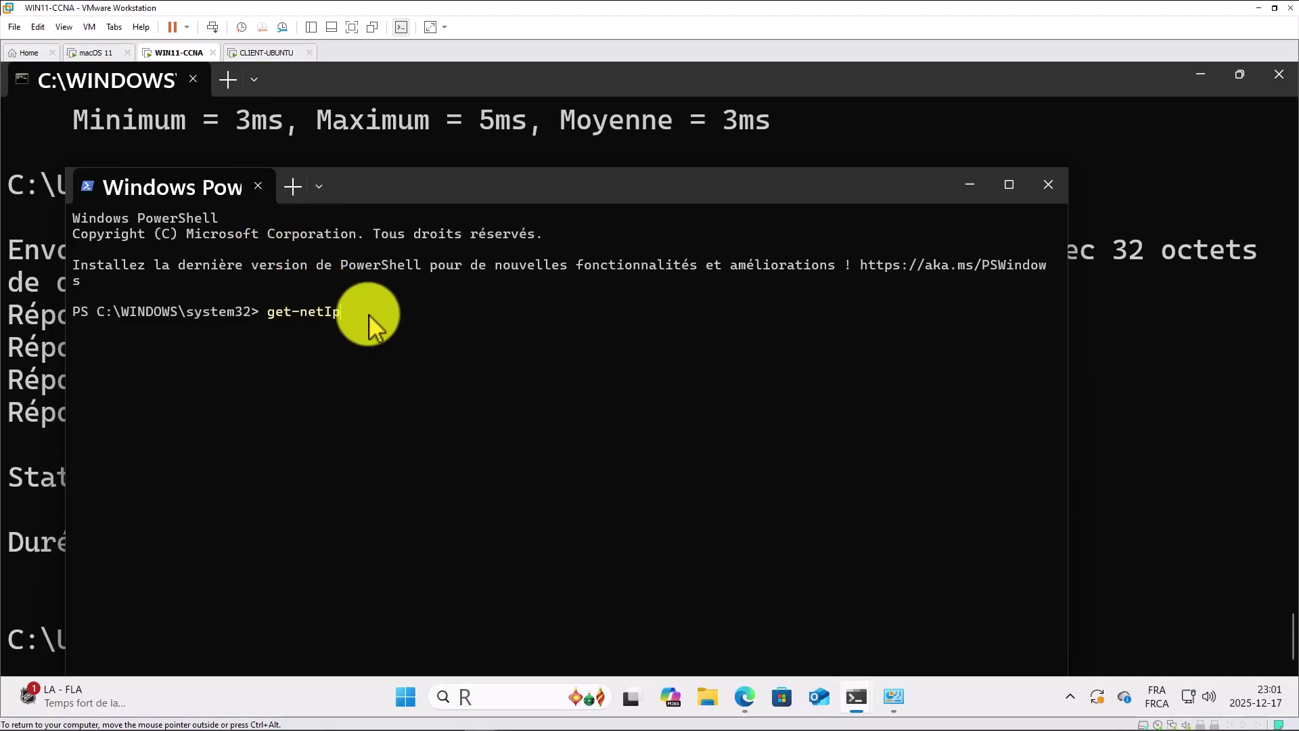
key(Tab)
text(conconcon)
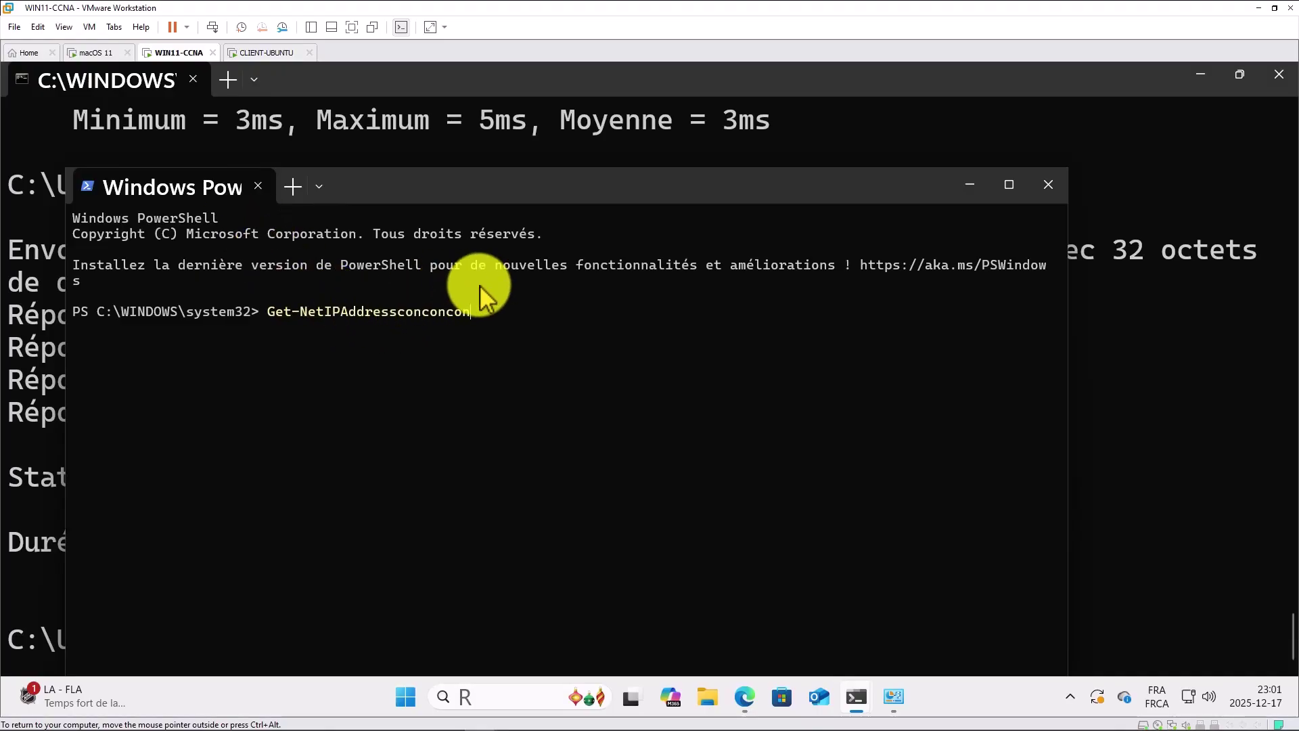
key(BackSpace)
key(BackSpace)
key(BackSpace)
key(BackSpace)
key(BackSpace)
key(BackSpace)
key(BackSpace)
key(BackSpace)
key(BackSpace)
key(BackSpace)
key(BackSpace)
key(BackSpace)
key(BackSpace)
key(BackSpace)
key(BackSpace)
key(BackSpace)
text(Configuration)
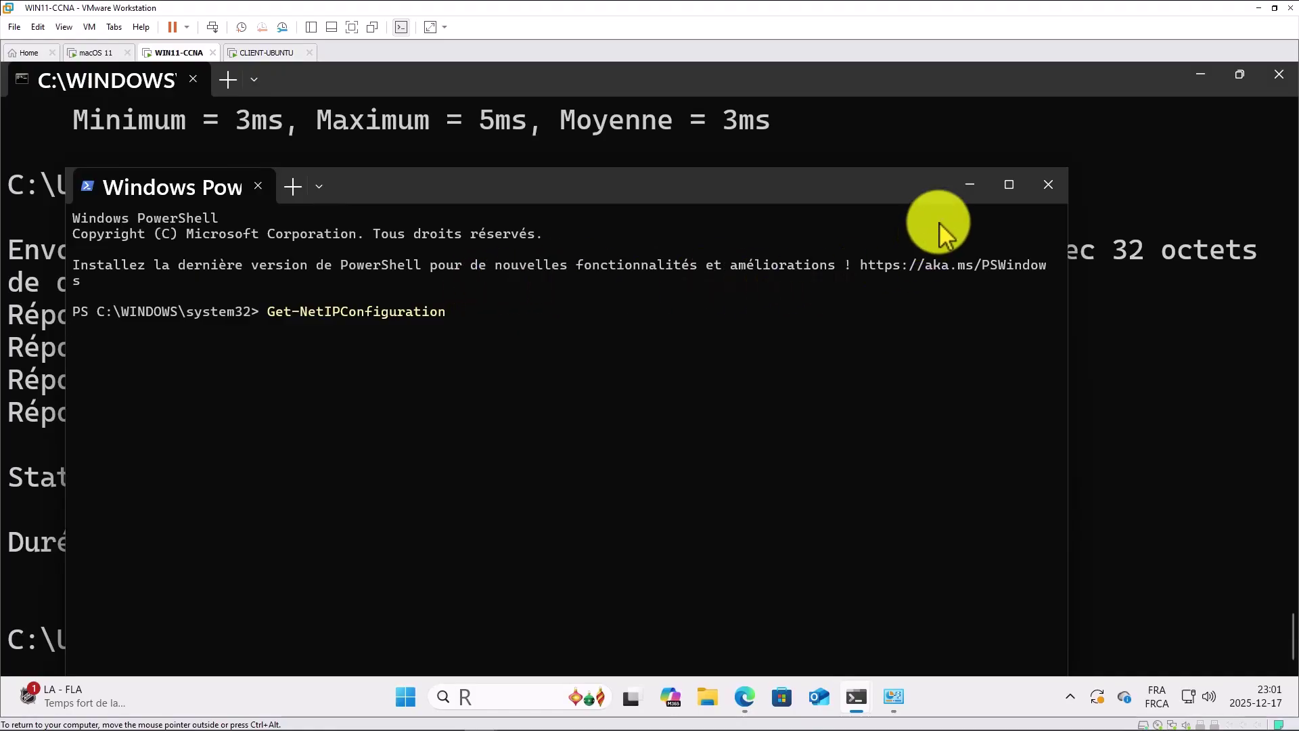
click(1010, 185)
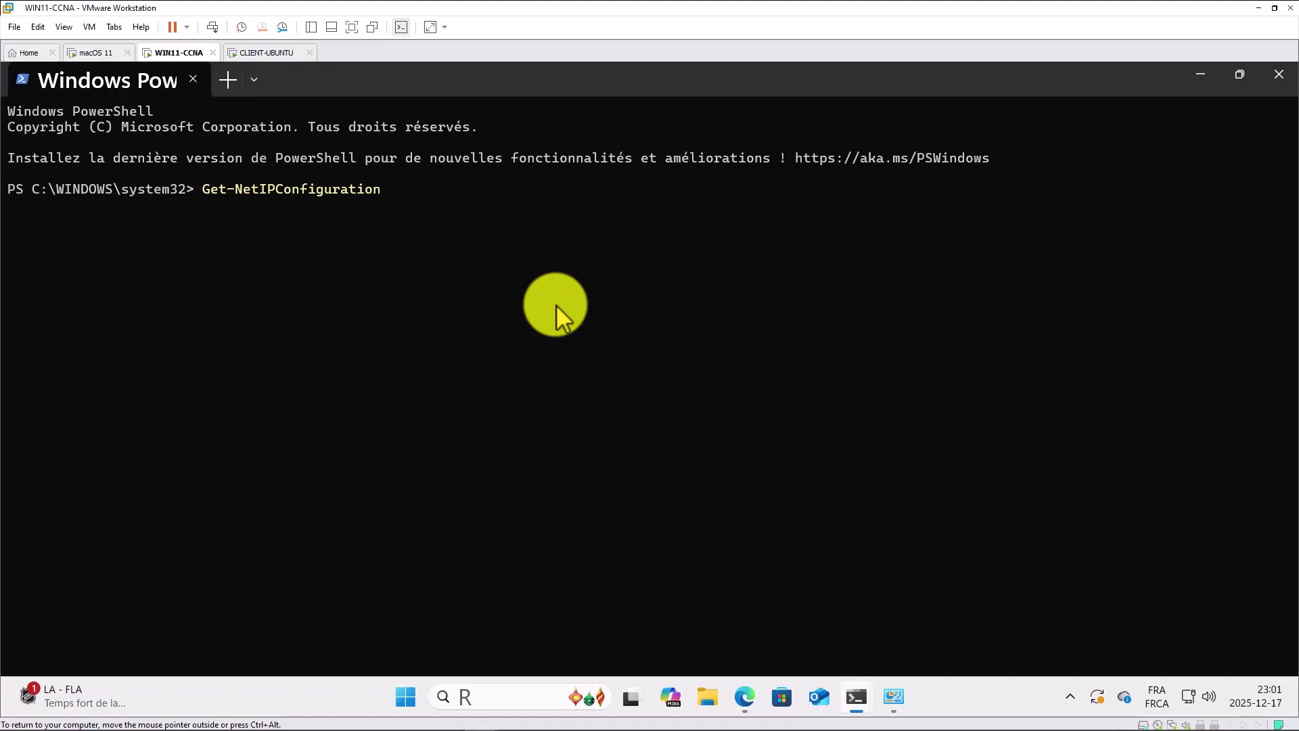
key(Return)
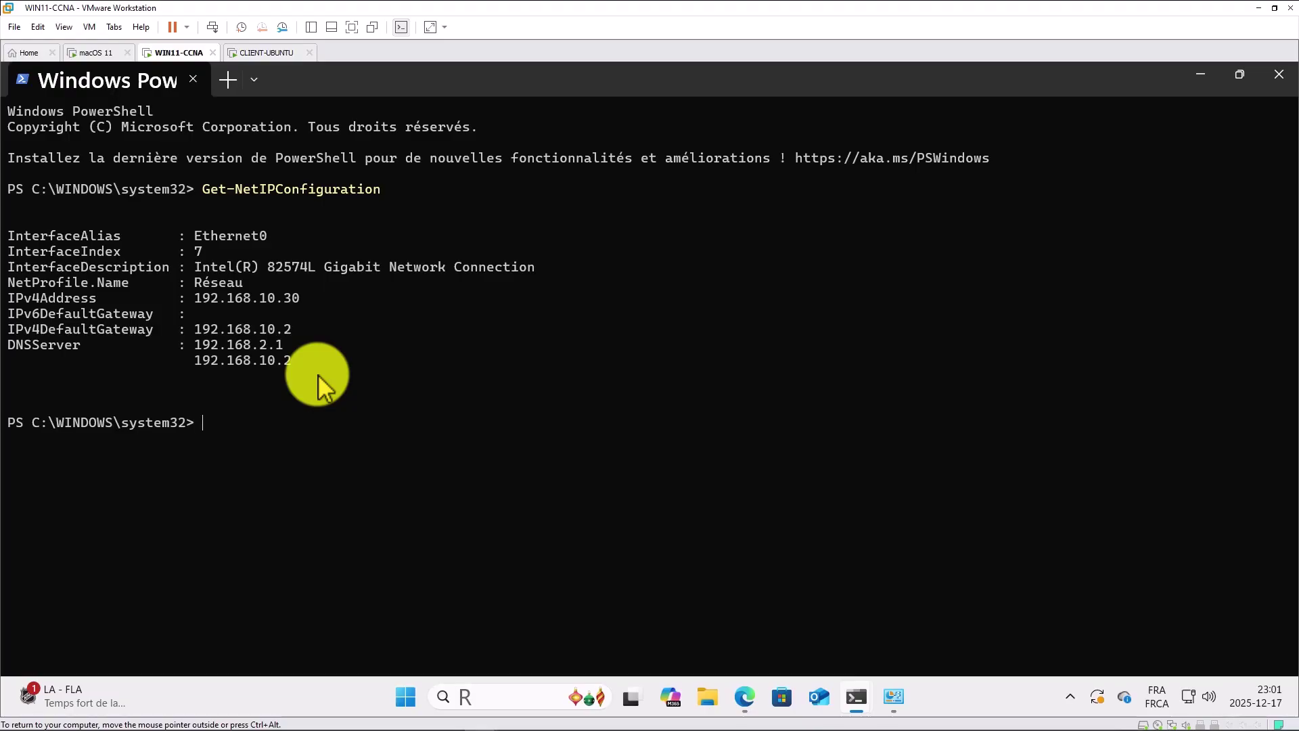
Step: Switch to the Command Prompt and ping the same website domain with exactly 10 echo requests using the -n 10 option
mouse_move(857, 701)
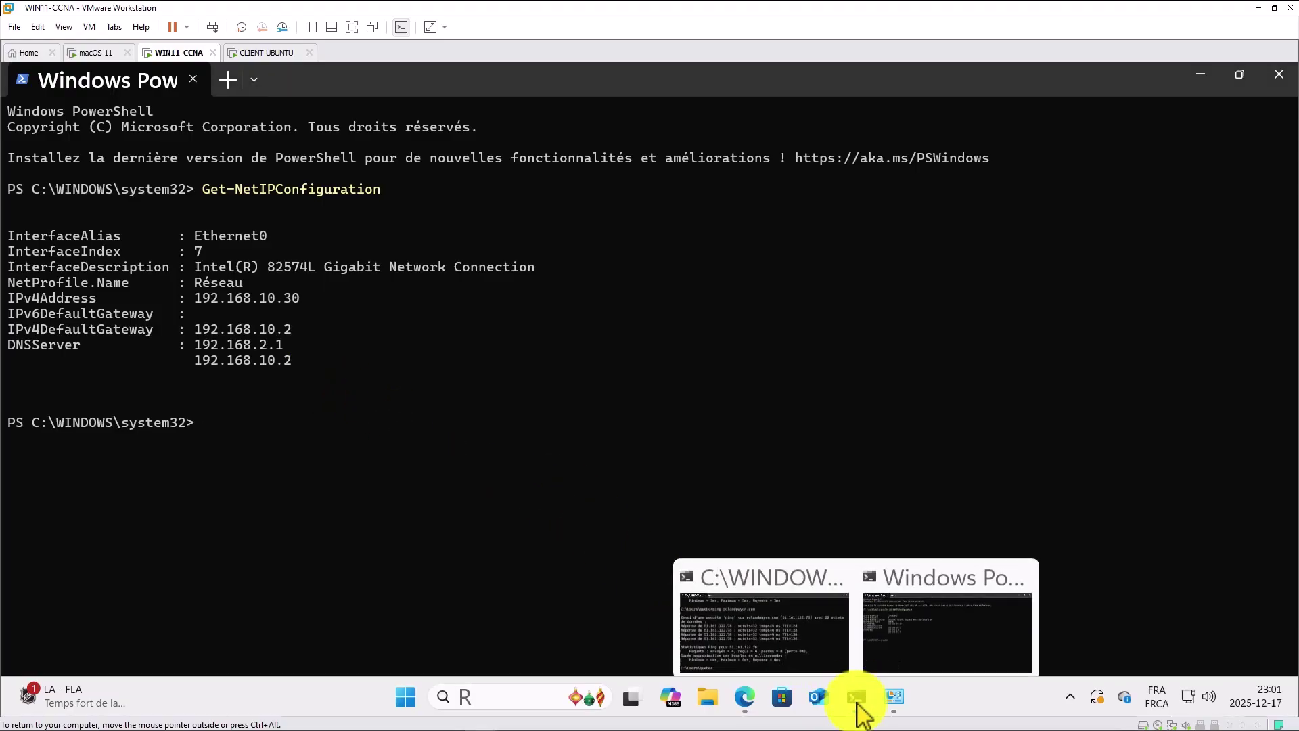
click(888, 619)
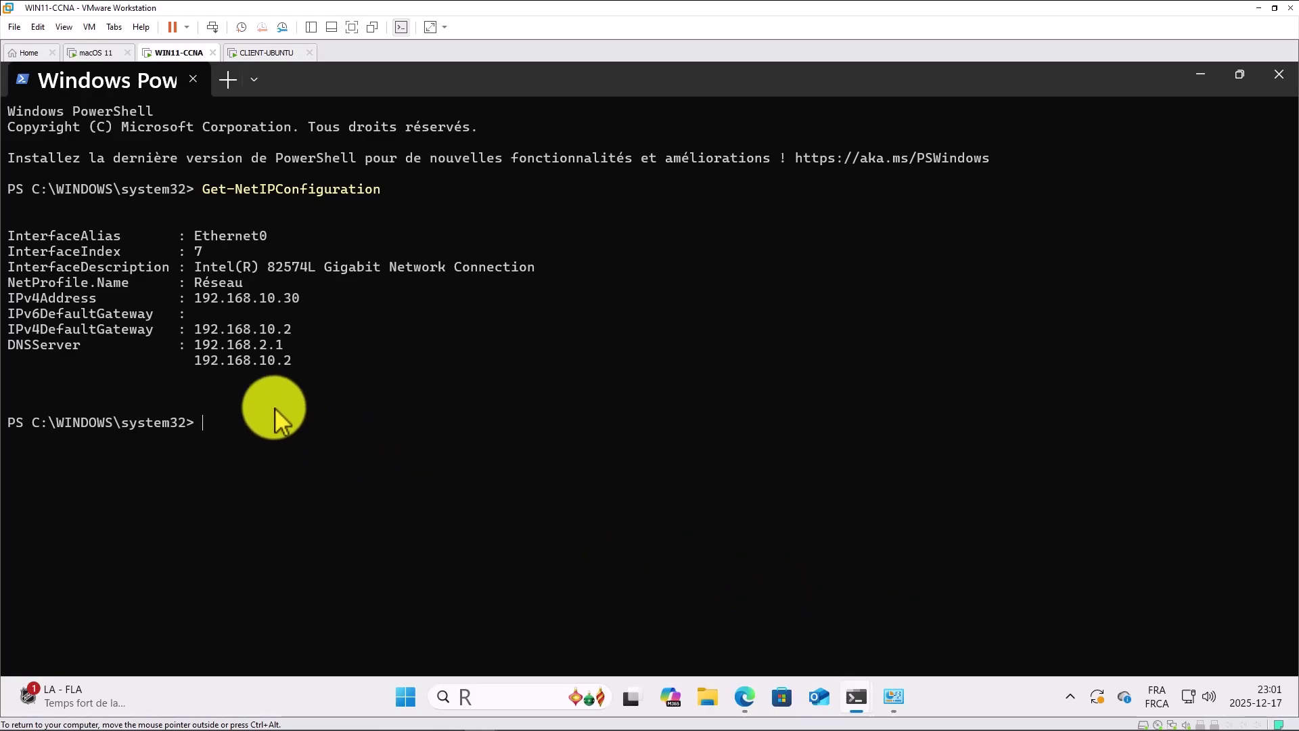
mouse_move(857, 703)
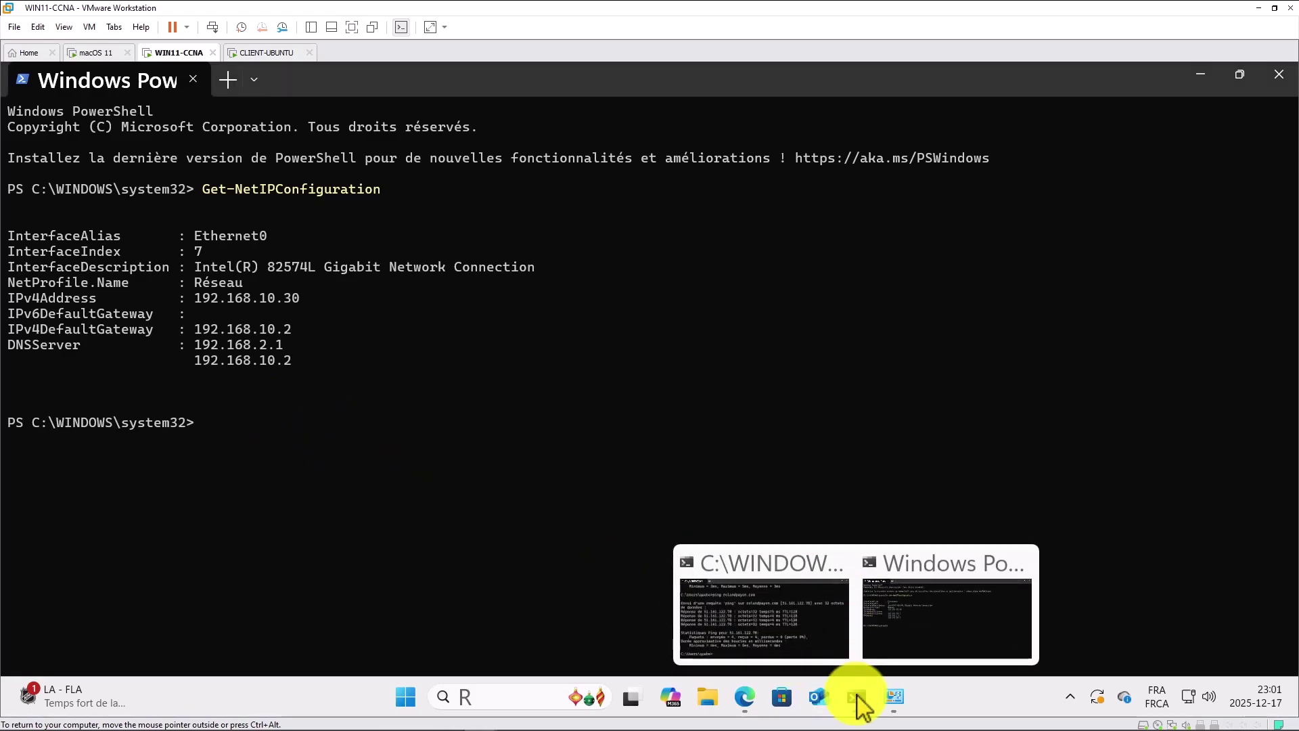
click(818, 639)
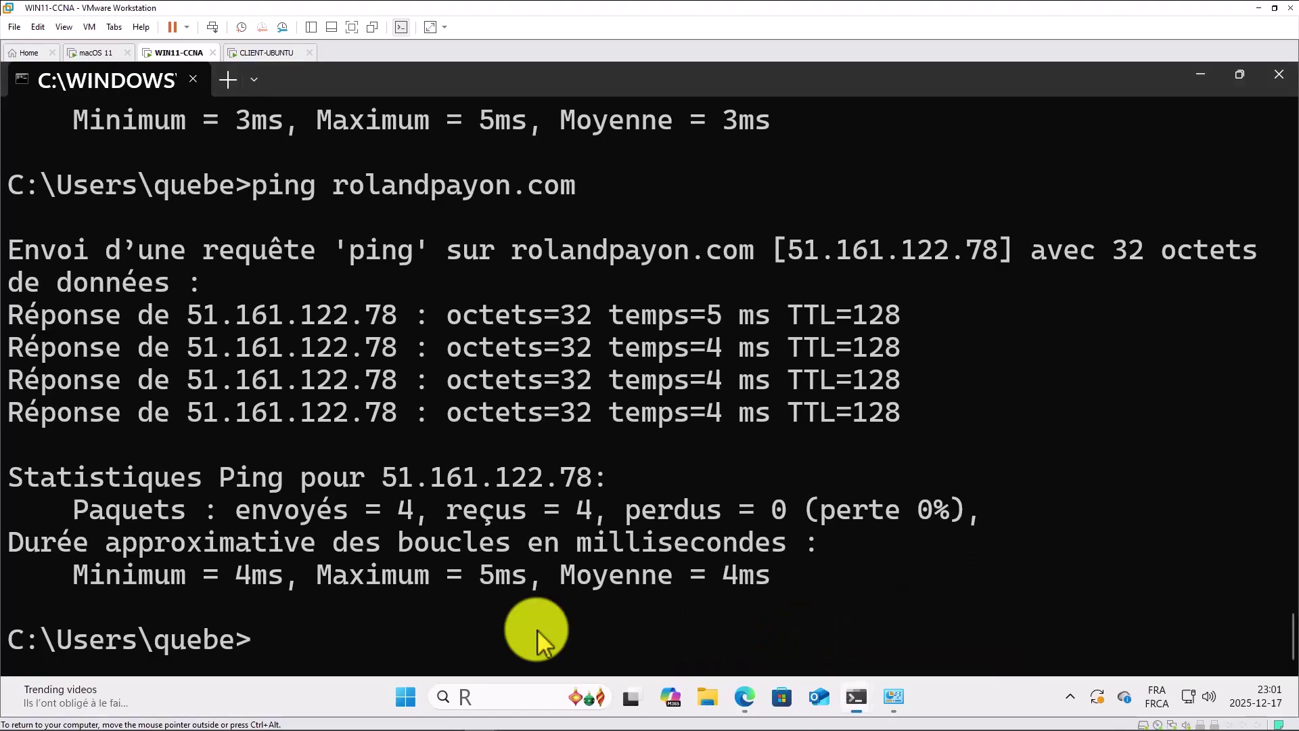
key(Up)
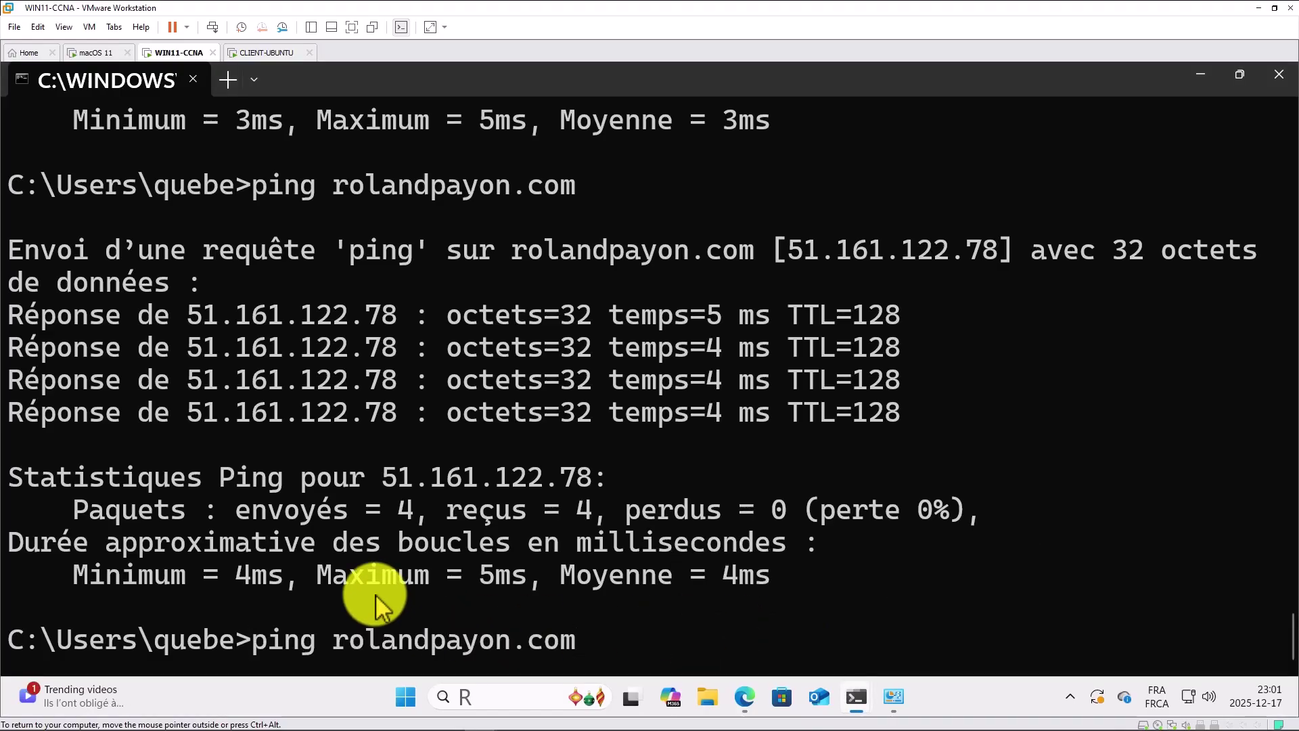
key(Left)
key(Left)
key(Left)
key(Left)
key(Left)
key(Left)
key(Left)
key(Left)
key(Left)
key(Left)
key(Left)
key(Left)
key(Left)
key(Left)
key(Left)
text(-)
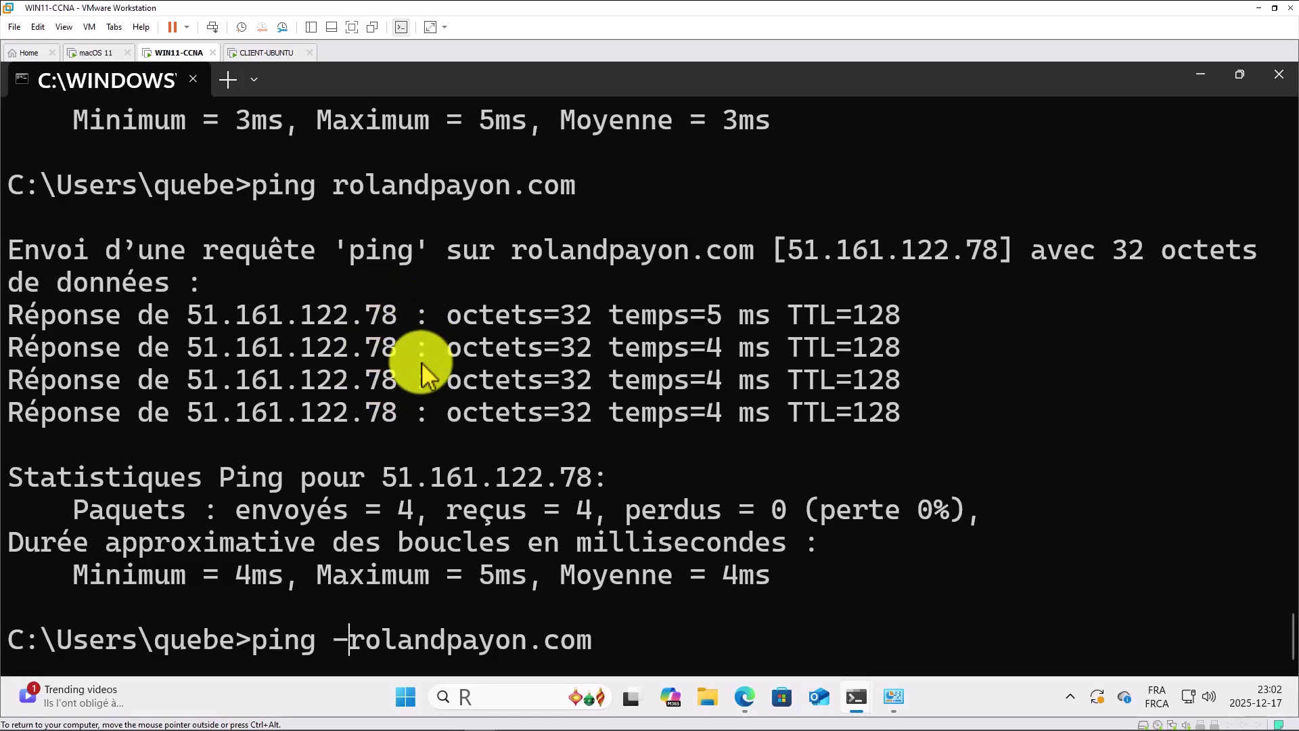
text(n 10)
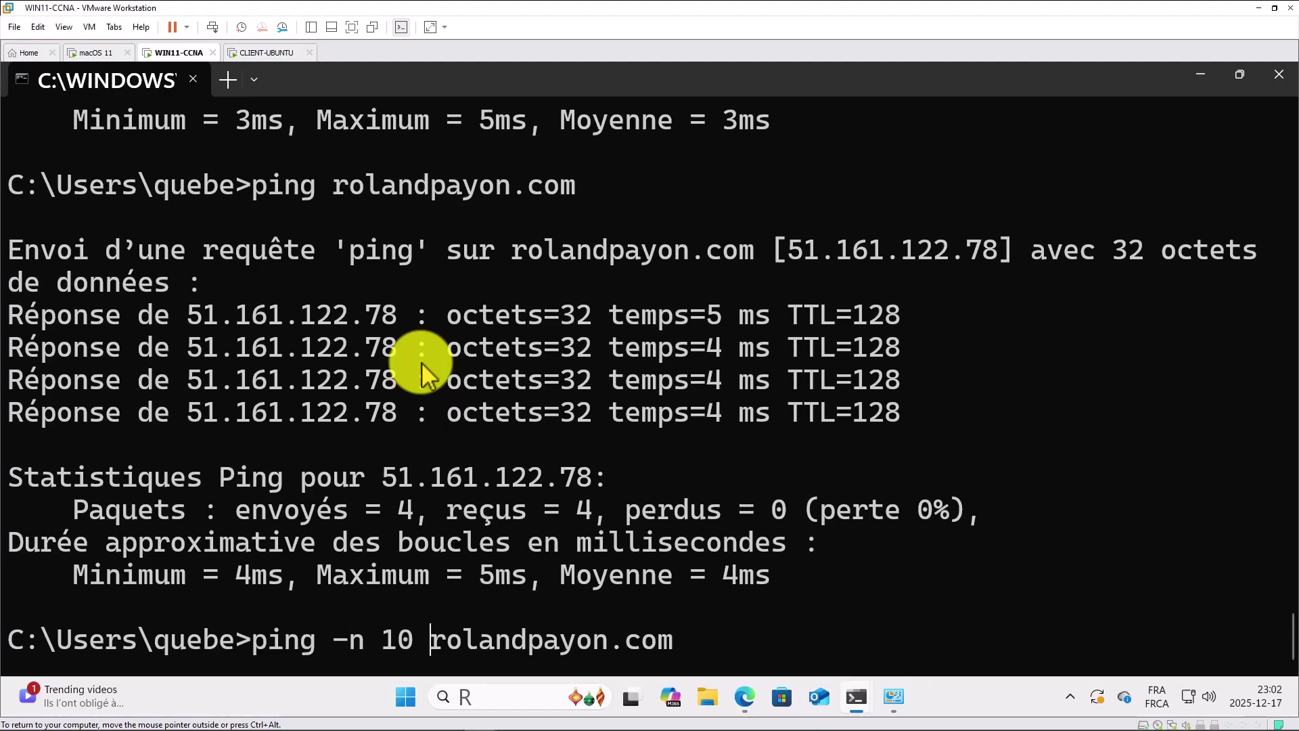
key(Return)
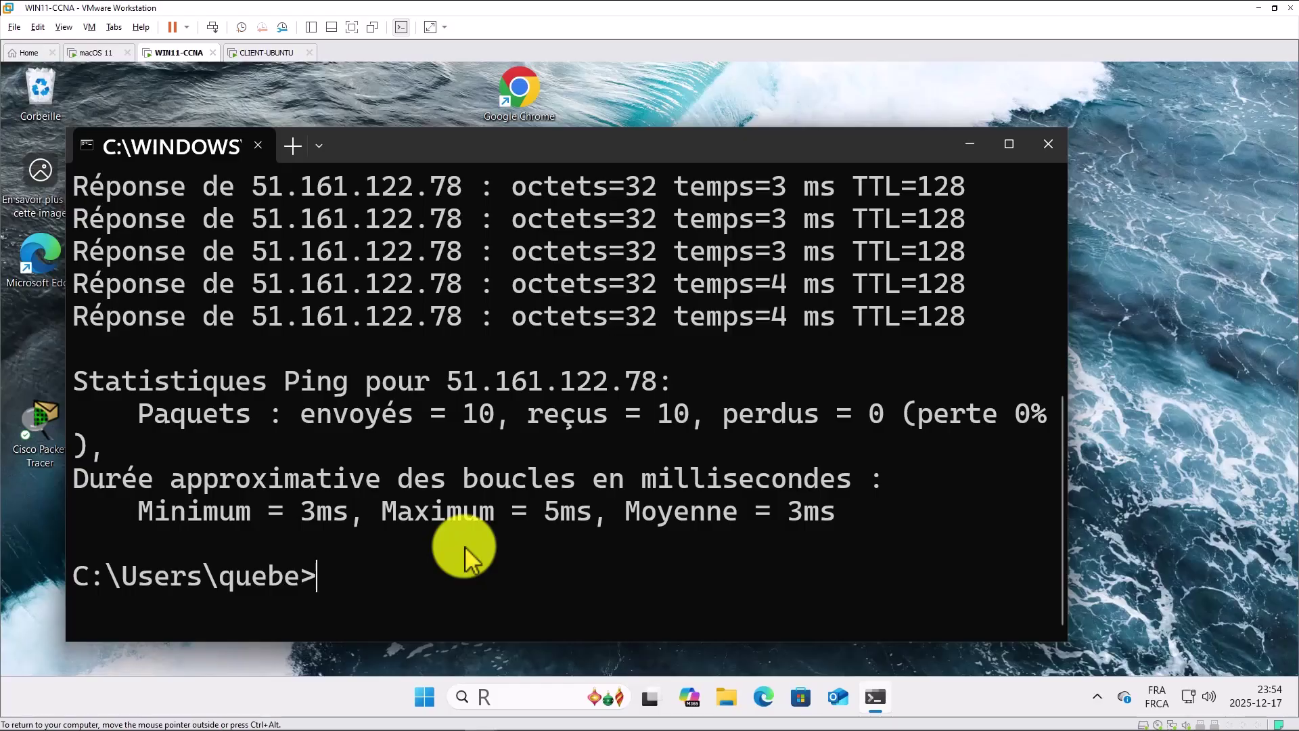
Step: Run a continuous ping to the website domain with -t instead of -n 10, and stop it after a series of replies
key(Up)
key(Left)
key(Left)
key(Left)
key(Left)
key(Left)
key(Left)
key(Left)
key(Left)
key(Left)
key(Left)
key(Left)
key(Left)
key(Left)
key(Left)
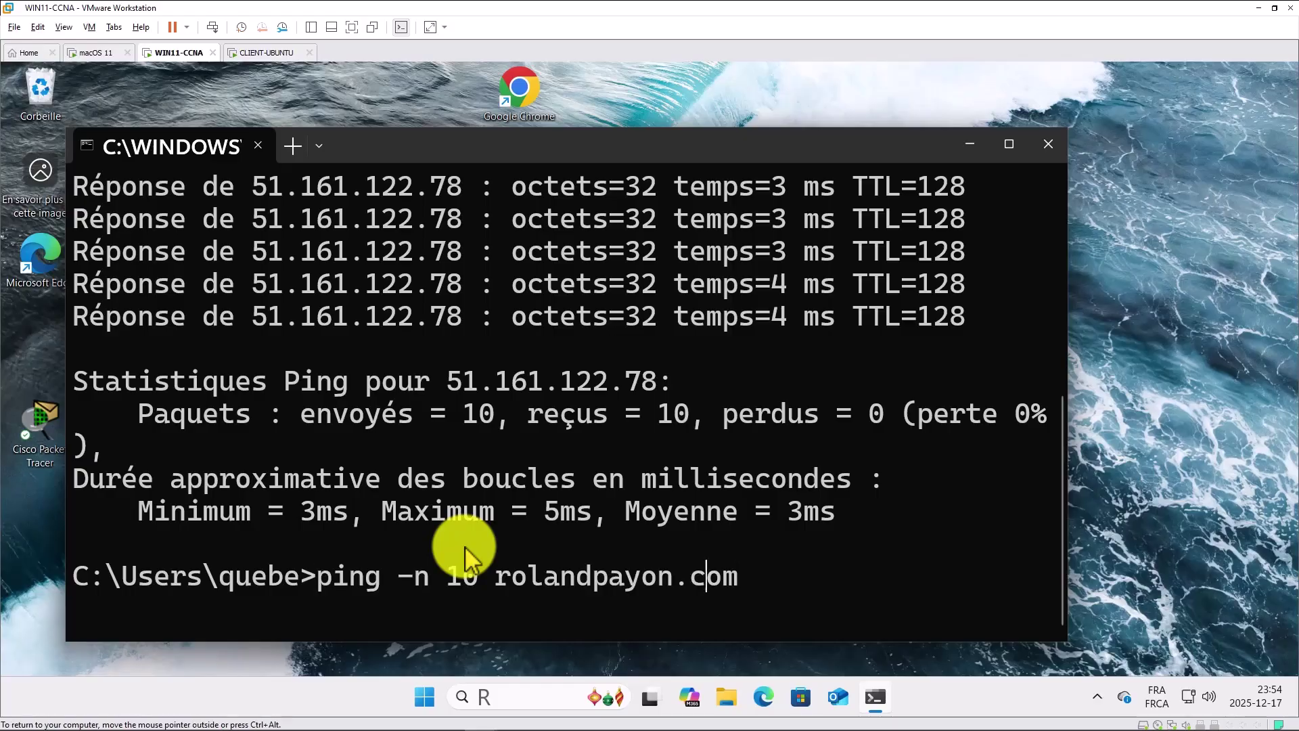
key(Left)
key(Left)
key(BackSpace)
key(BackSpace)
key(BackSpace)
key(BackSpace)
key(BackSpace)
key(BackSpace)
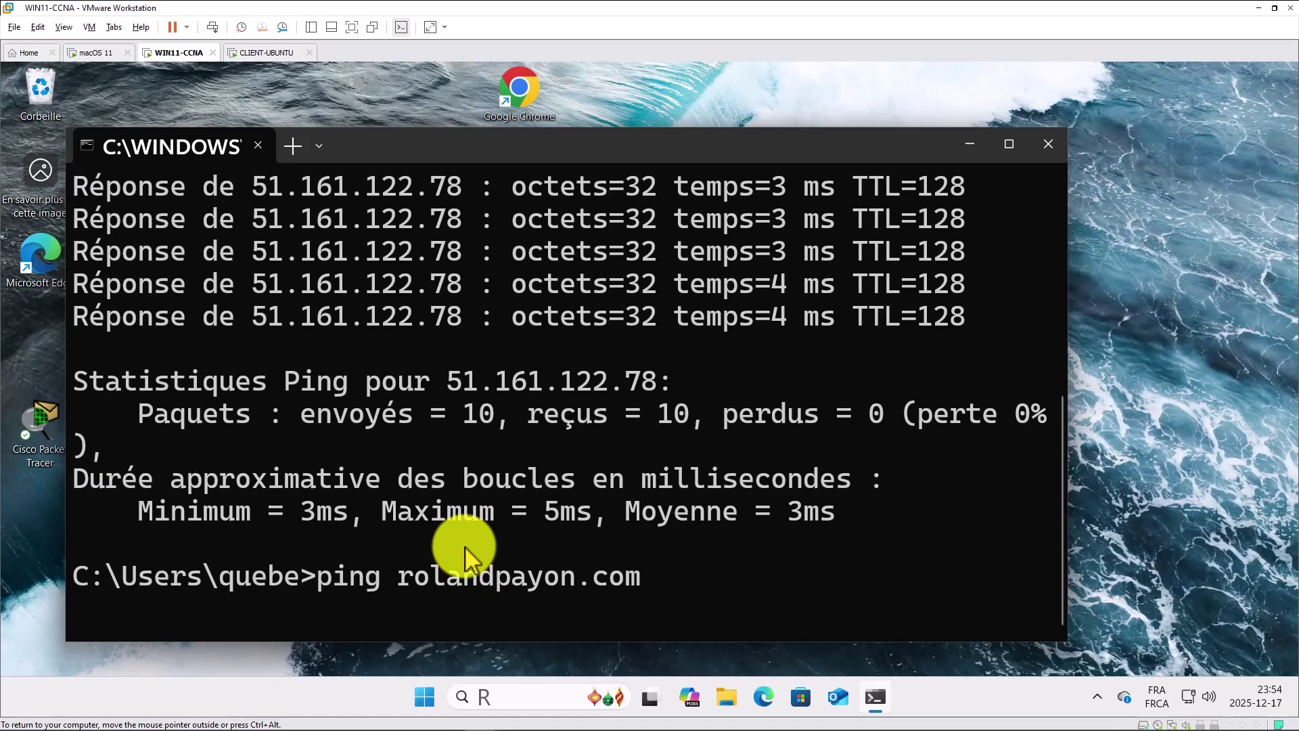
key(End)
text(-t)
key(Return)
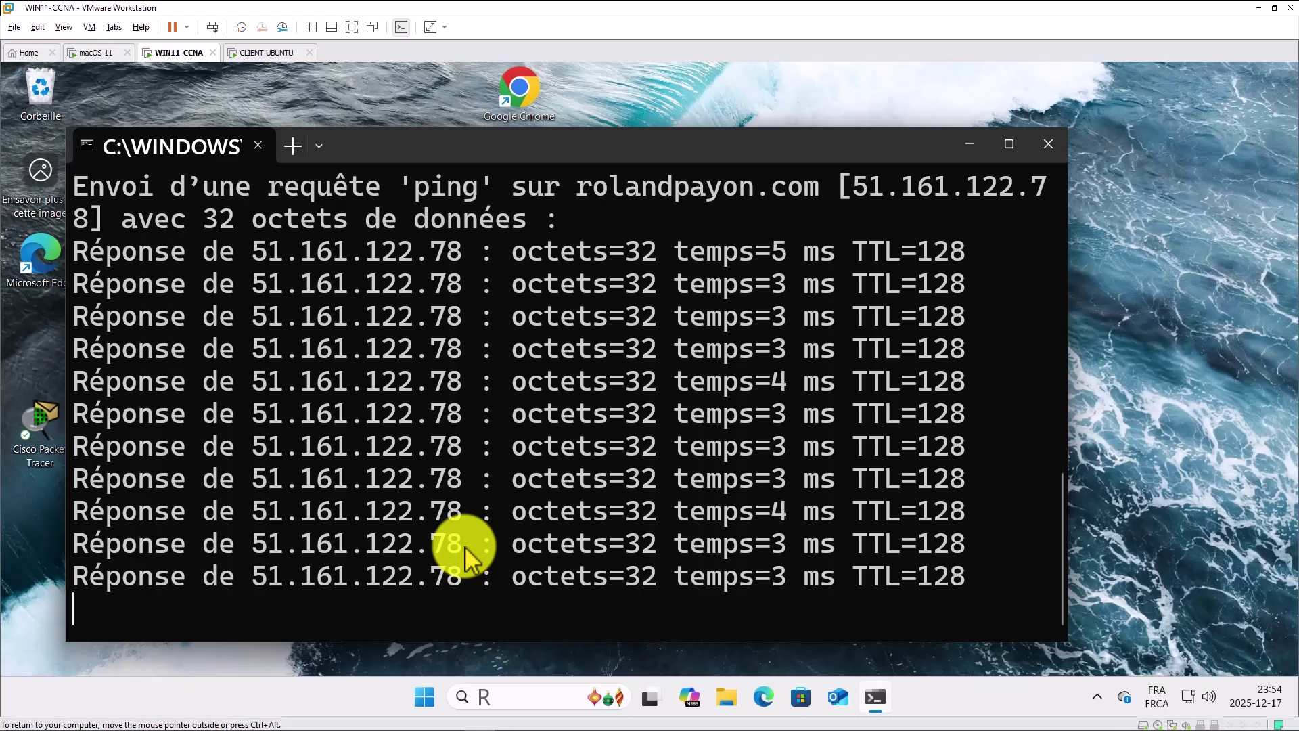
key(ctrl+c)
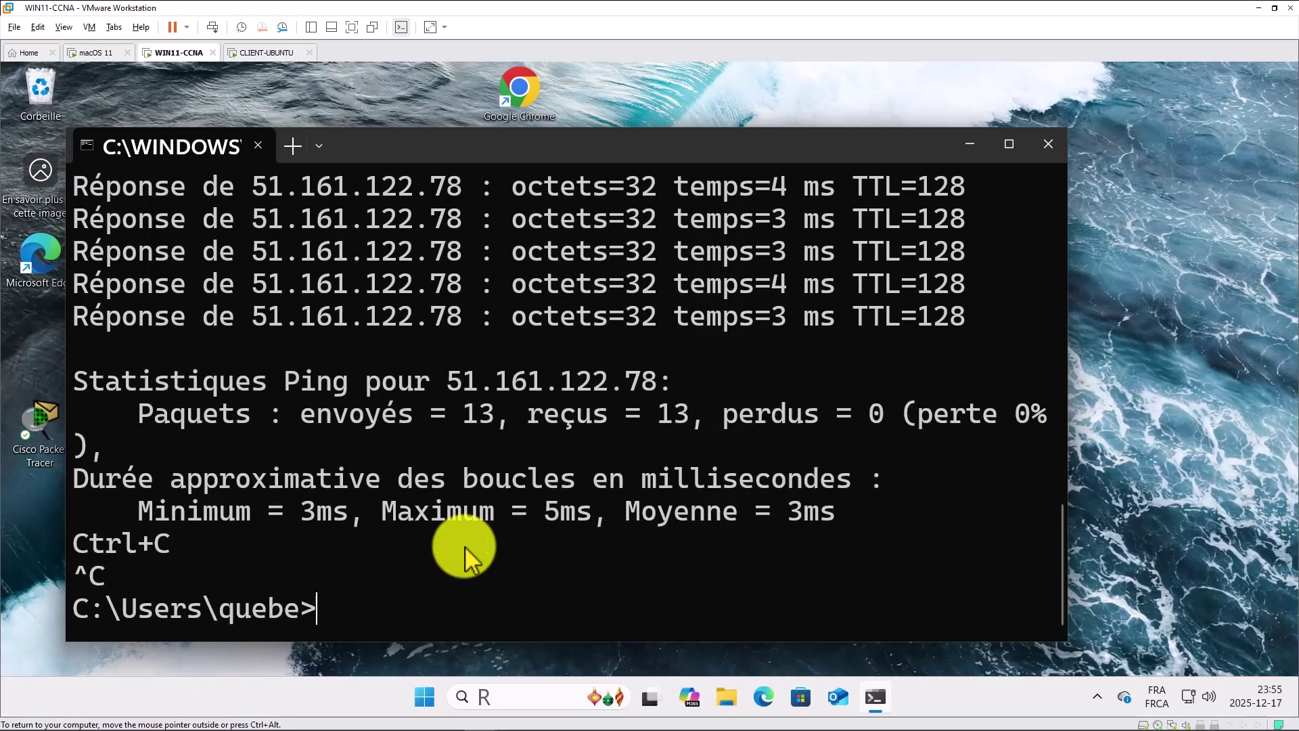
Step: Clear the recalled command's arguments and run ping /? to list the available ping options
key(Up)
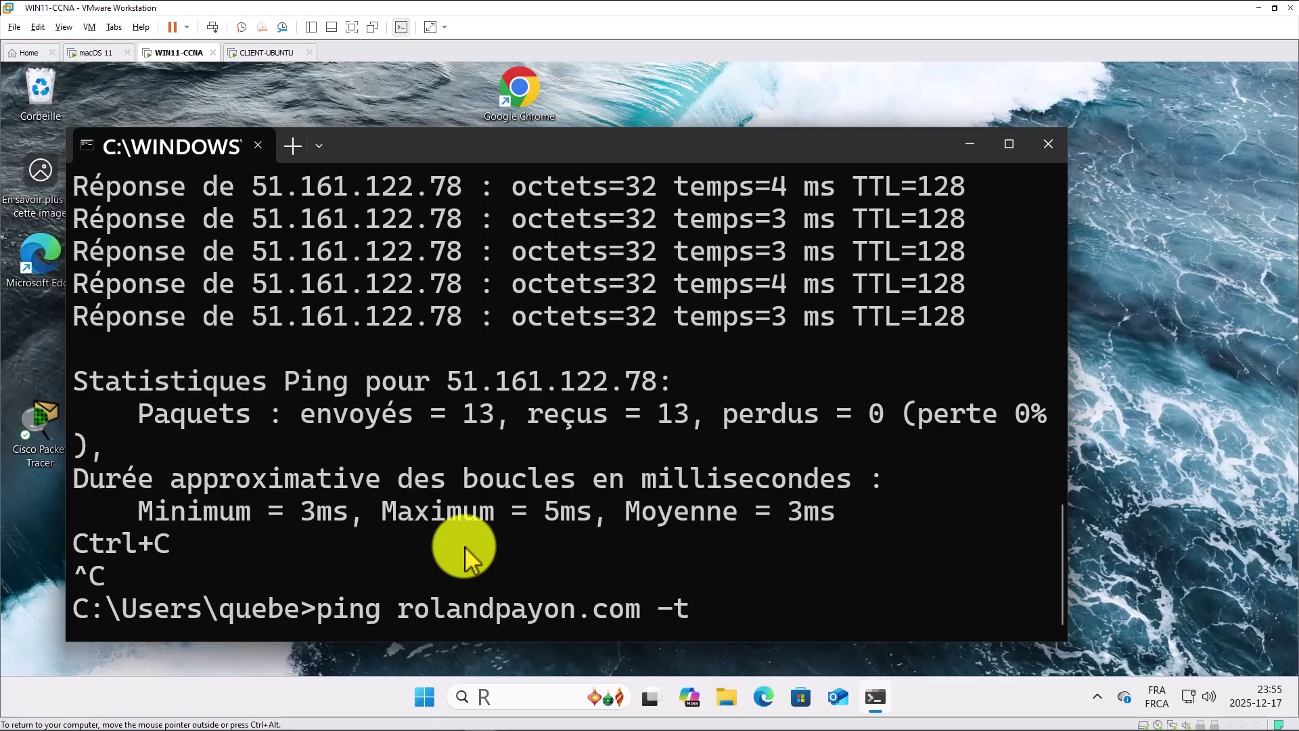
key(BackSpace)
key(BackSpace)
key(BackSpace)
key(BackSpace)
key(BackSpace)
key(BackSpace)
key(BackSpace)
key(BackSpace)
key(BackSpace)
key(BackSpace)
key(BackSpace)
key(BackSpace)
key(BackSpace)
key(BackSpace)
key(BackSpace)
key(BackSpace)
key(BackSpace)
key(BackSpace)
key(BackSpace)
key(BackSpace)
key(BackSpace)
key(BackSpace)
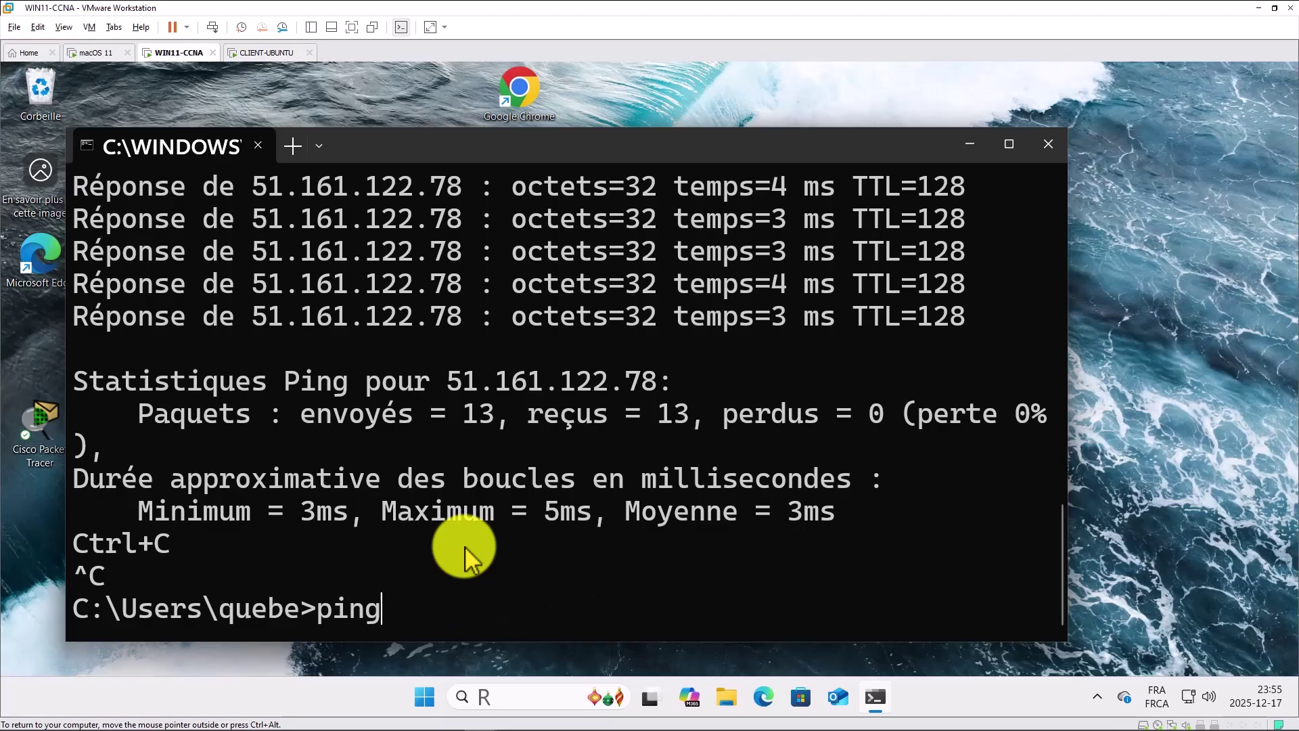
text(ing /?)
key(Return)
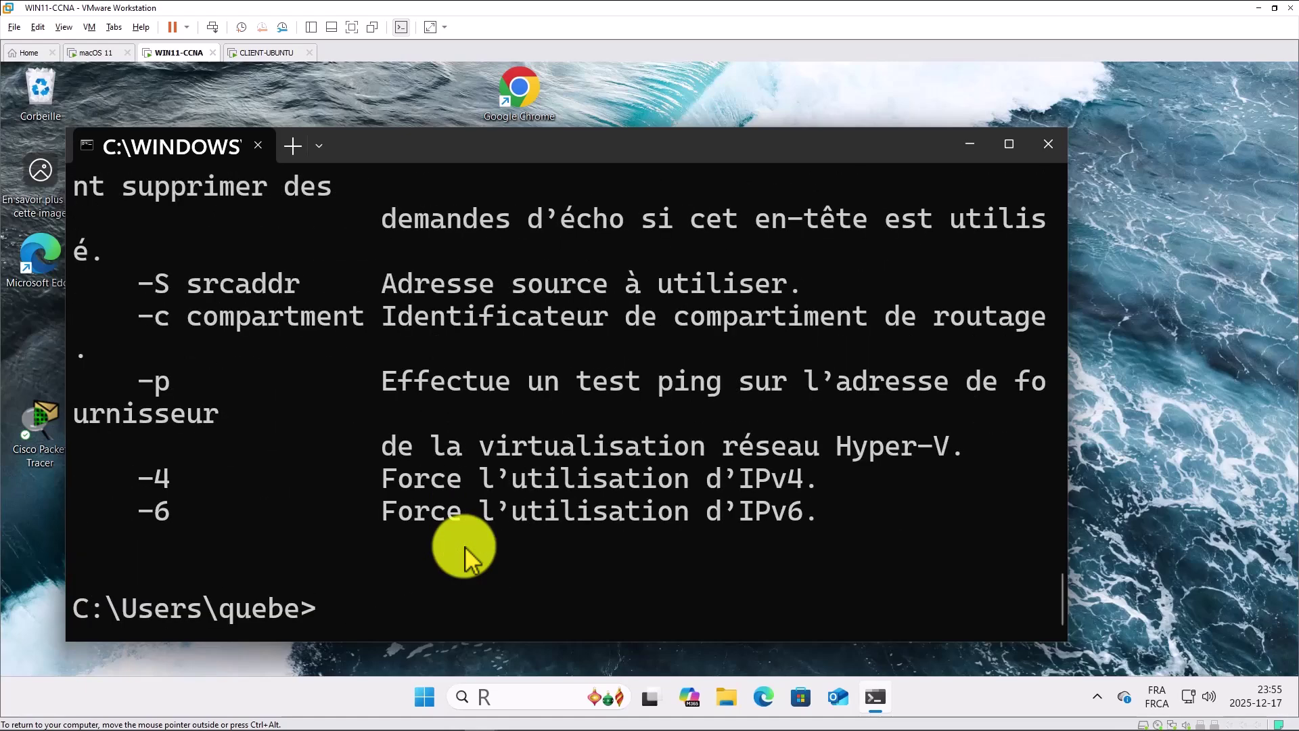